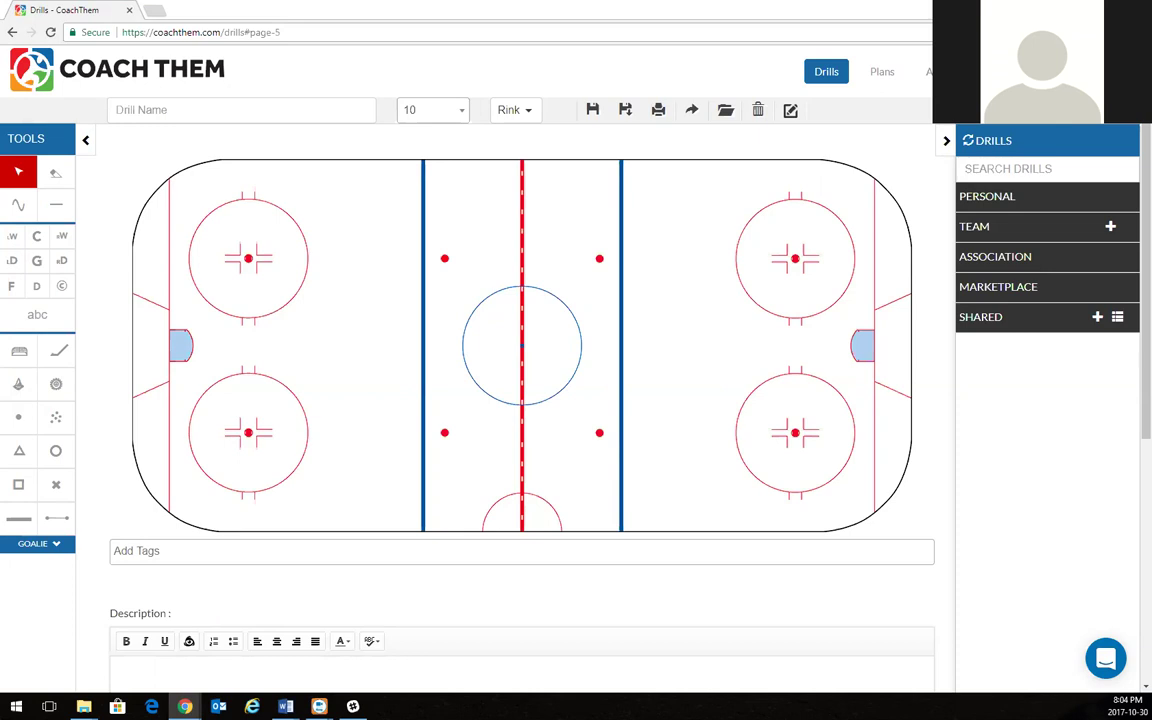
Move the Polls window away from the rink drawing
left_click(643, 498)
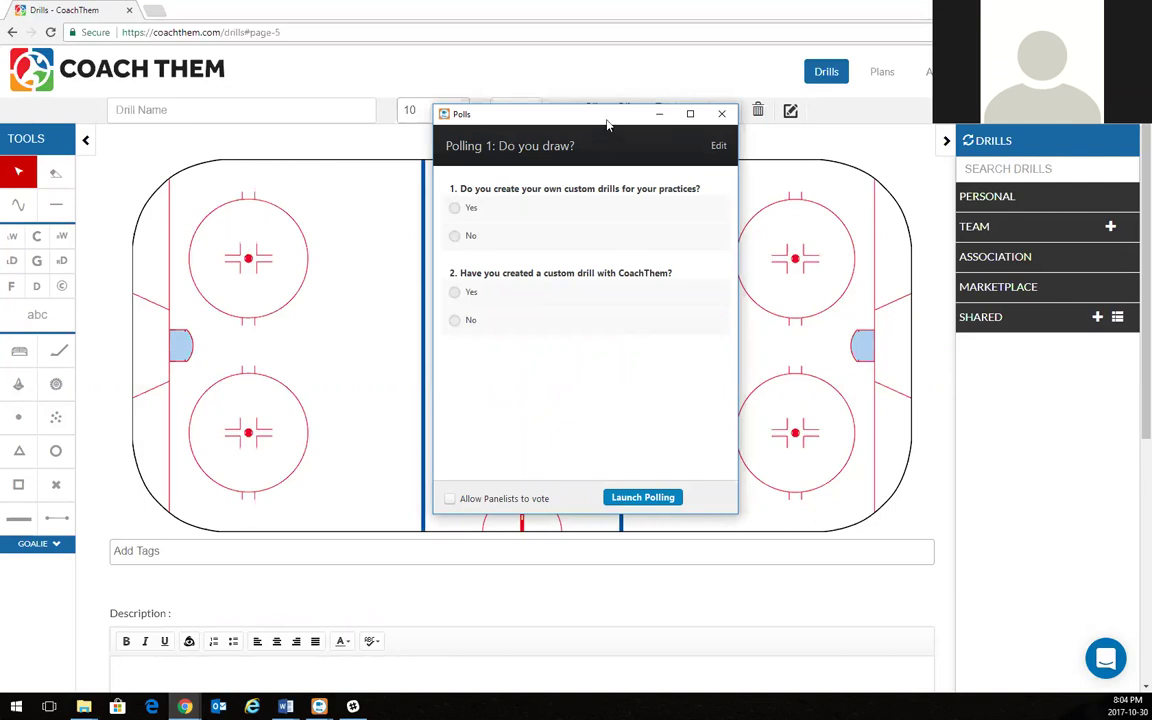
left_click_drag(545, 109, 0, 112)
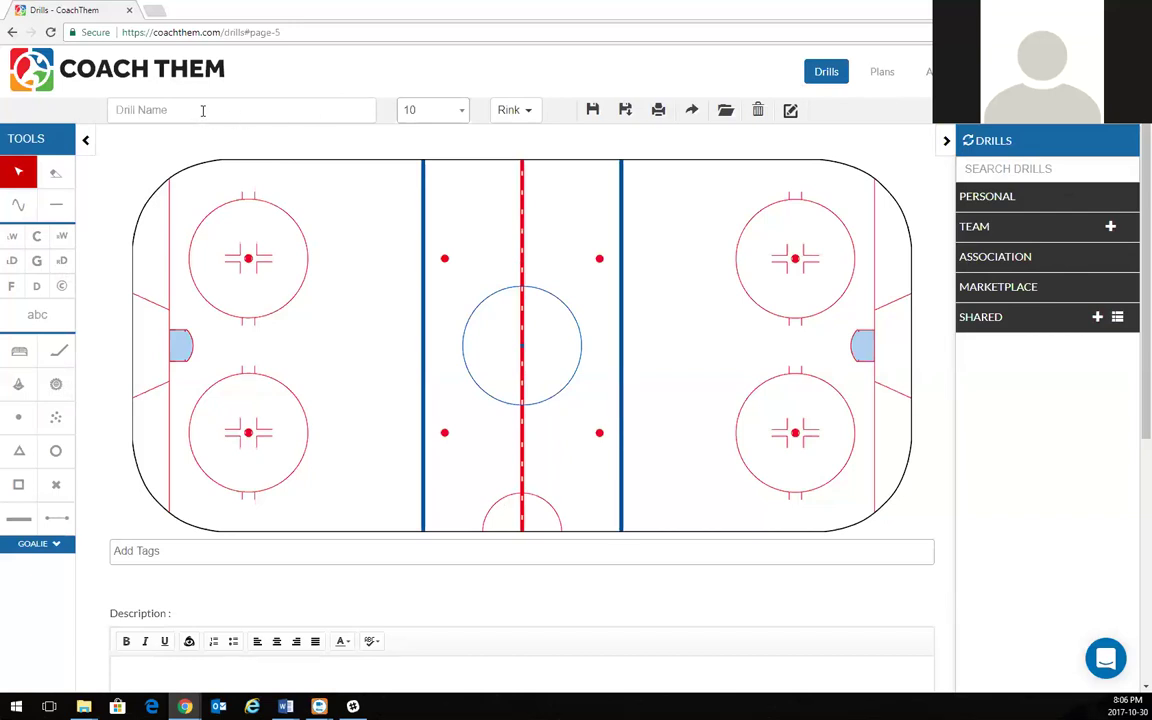
Examine the available drill durations and the rink layout templates without changing either setting
left_click(447, 117)
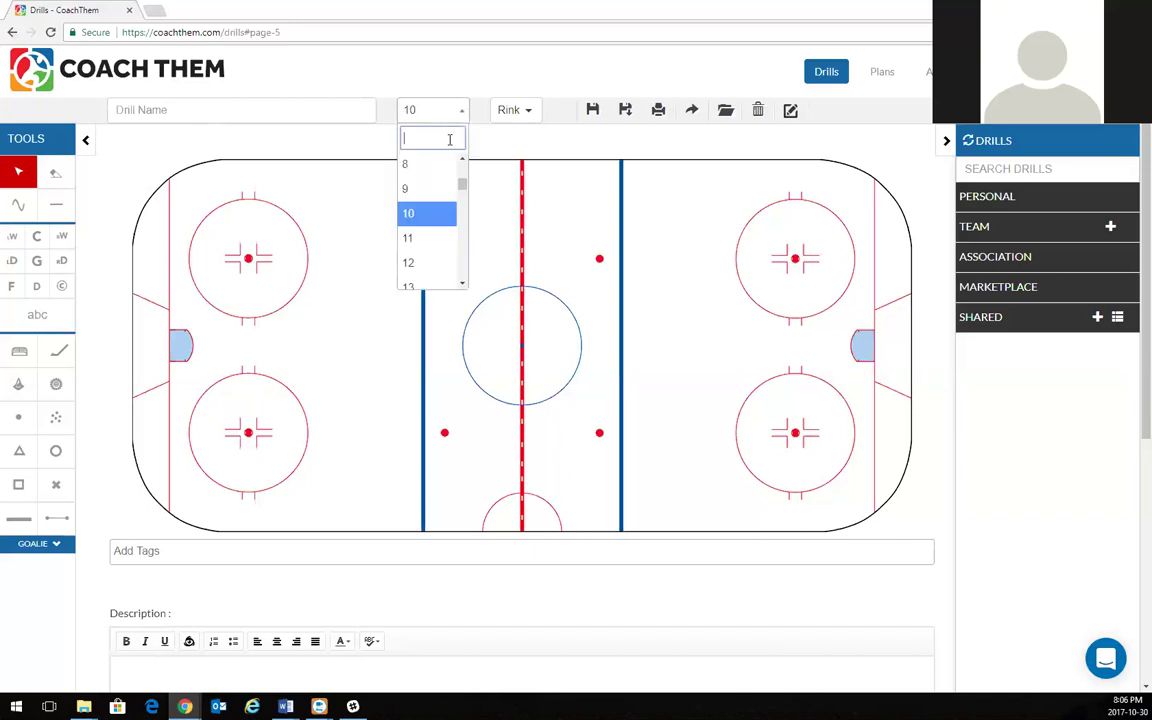
scroll(441, 220, "down", 5)
scroll(420, 200, "up", 10)
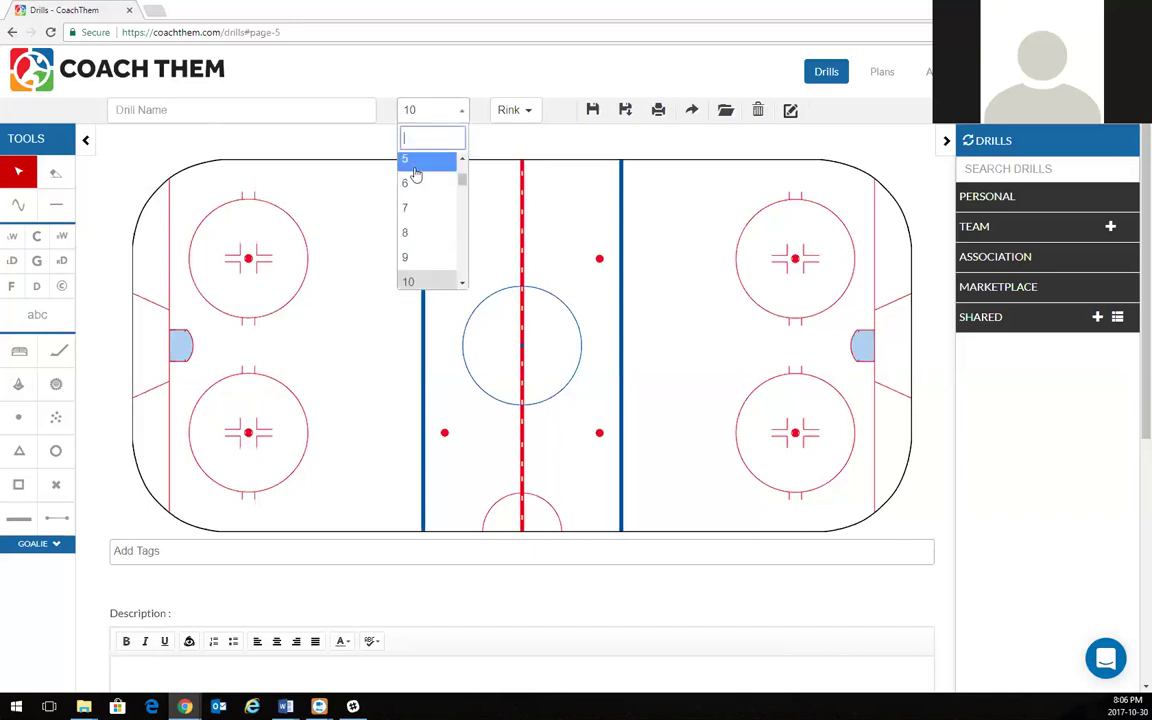
scroll(425, 205, "down", 2)
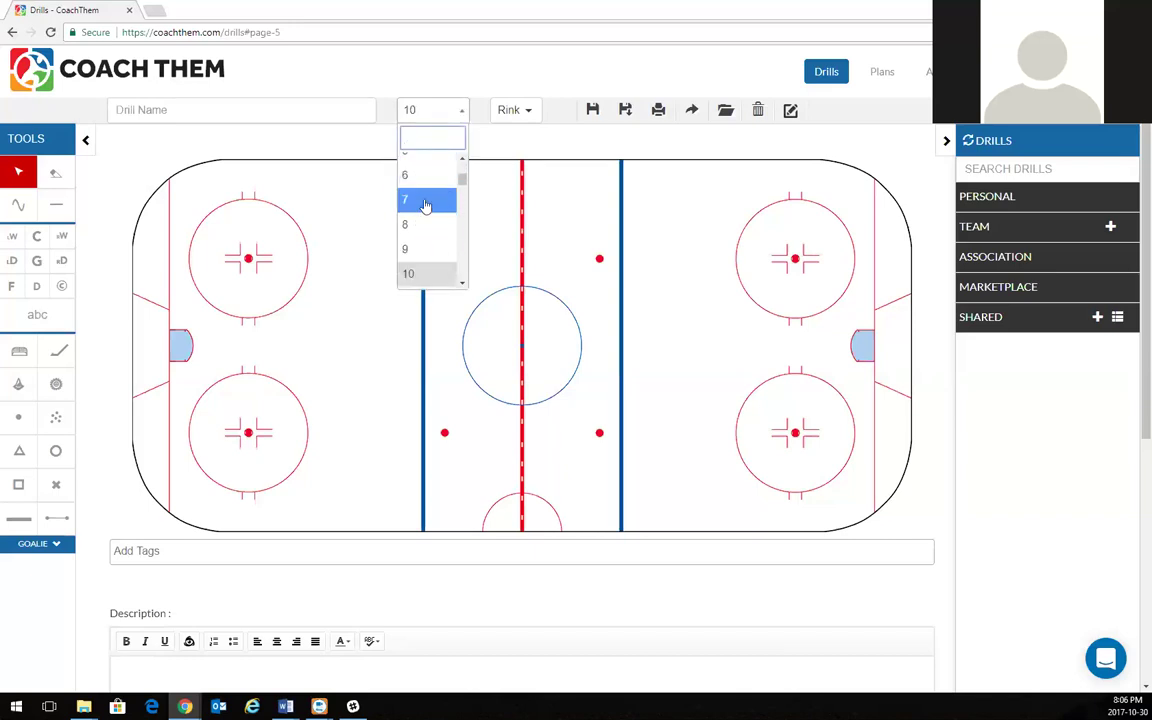
left_click(501, 150)
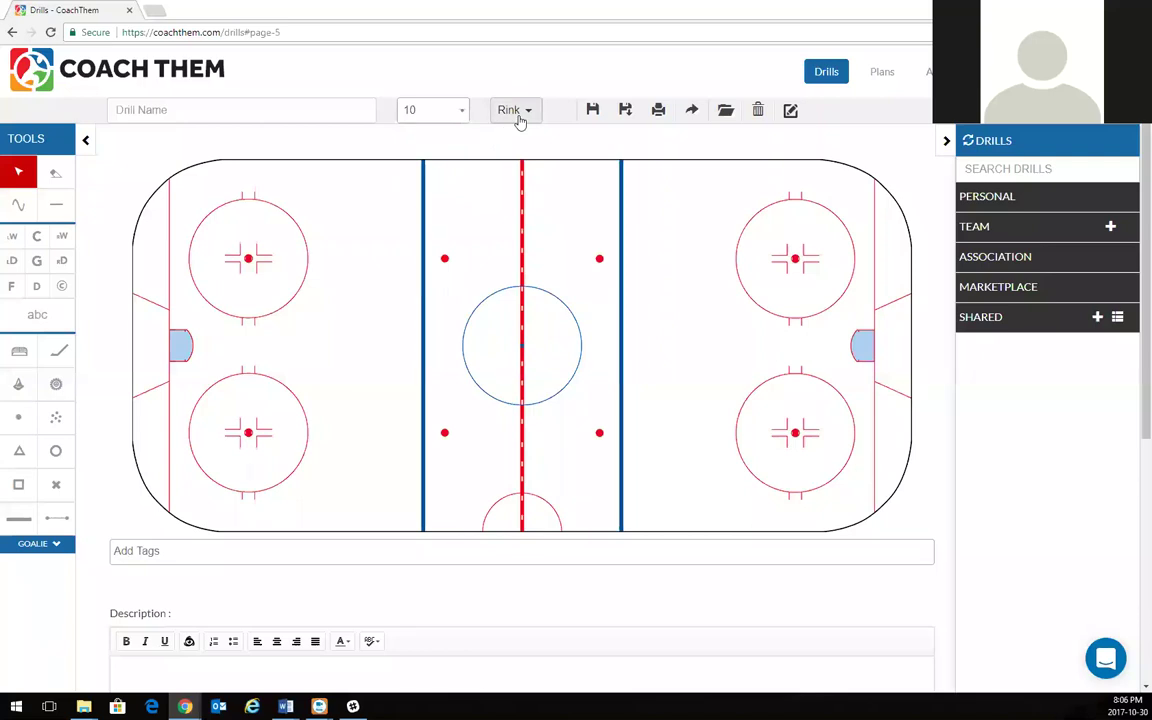
left_click(516, 112)
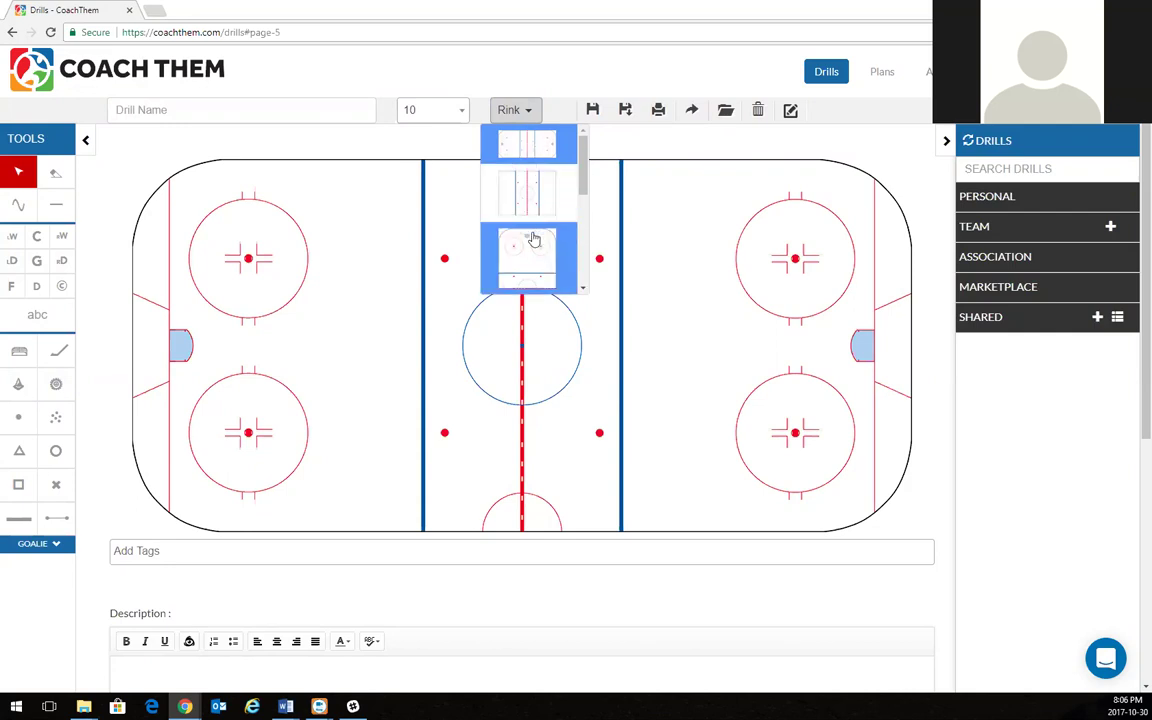
scroll(534, 241, "down", 1)
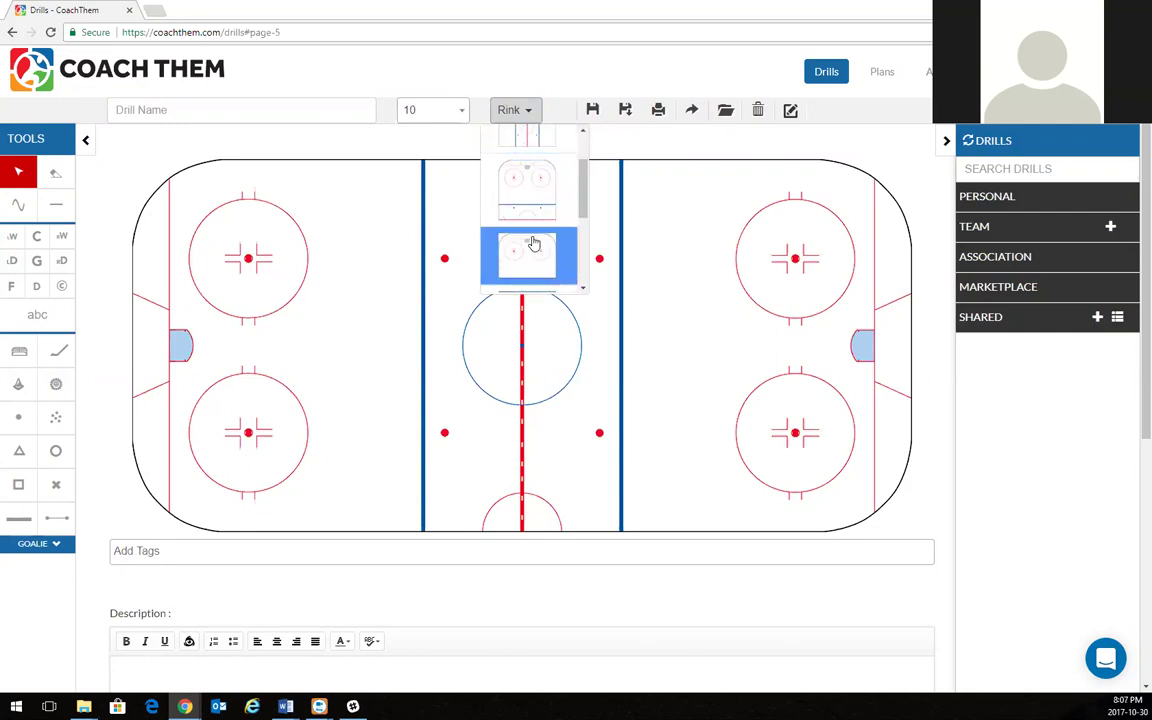
scroll(534, 241, "down", 2)
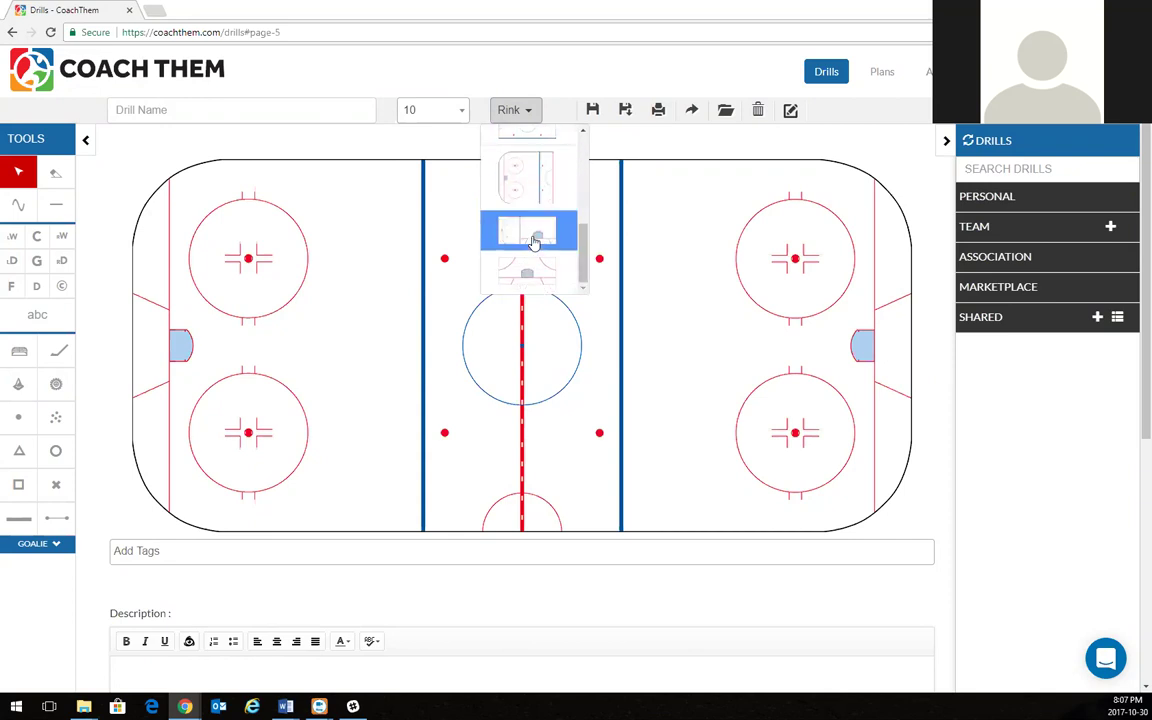
left_click(609, 149)
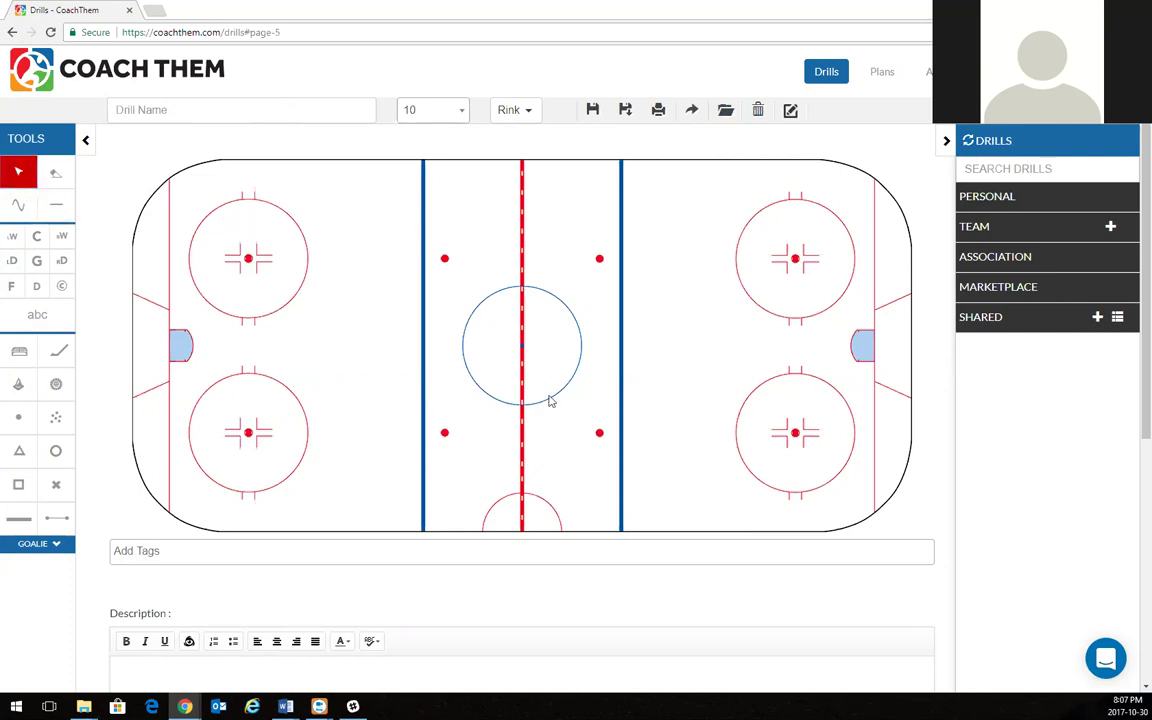
Draw a winding freehand Skate line with a direction arrowhead from above the upper-left faceoff circle to just past the right blue line
left_click(20, 207)
mouse_move(202, 183)
left_mouse_down()
mouse_move(288, 262)
mouse_move(265, 382)
mouse_move(409, 247)
mouse_move(540, 296)
mouse_move(460, 390)
left_mouse_up()
mouse_move(361, 445)
left_mouse_down()
mouse_move(445, 483)
mouse_move(641, 410)
left_mouse_up()
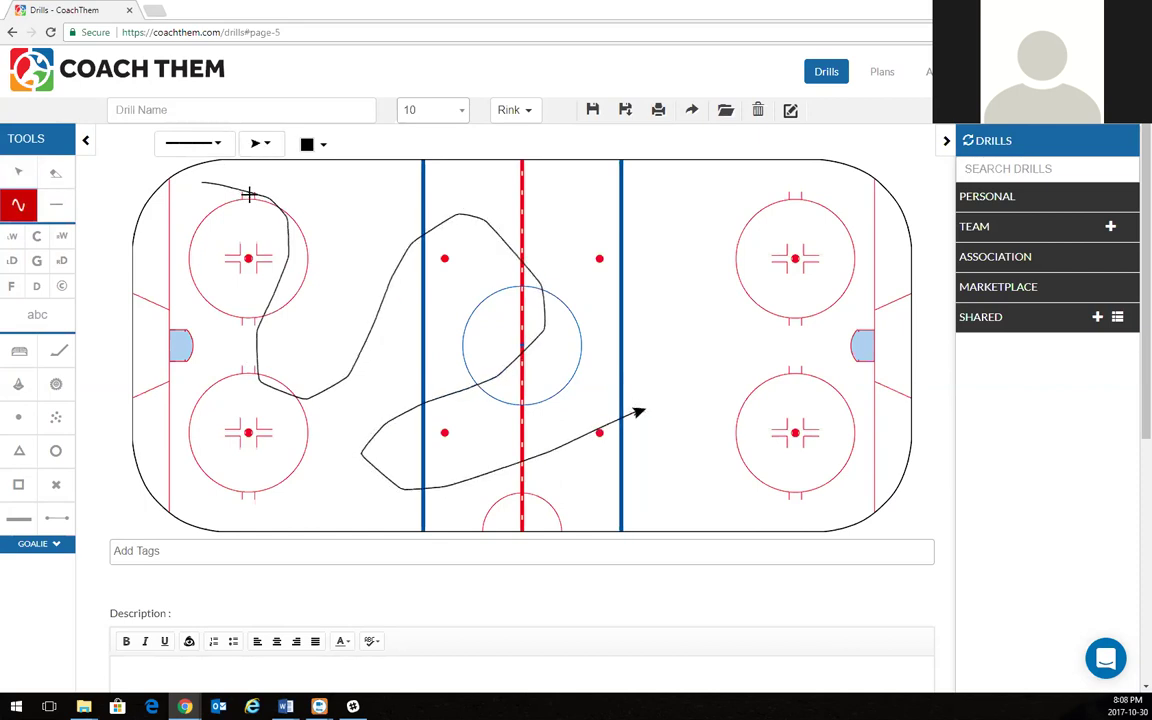
Select the winding line on the rink and set its arrowhead to Shot
left_click(216, 145)
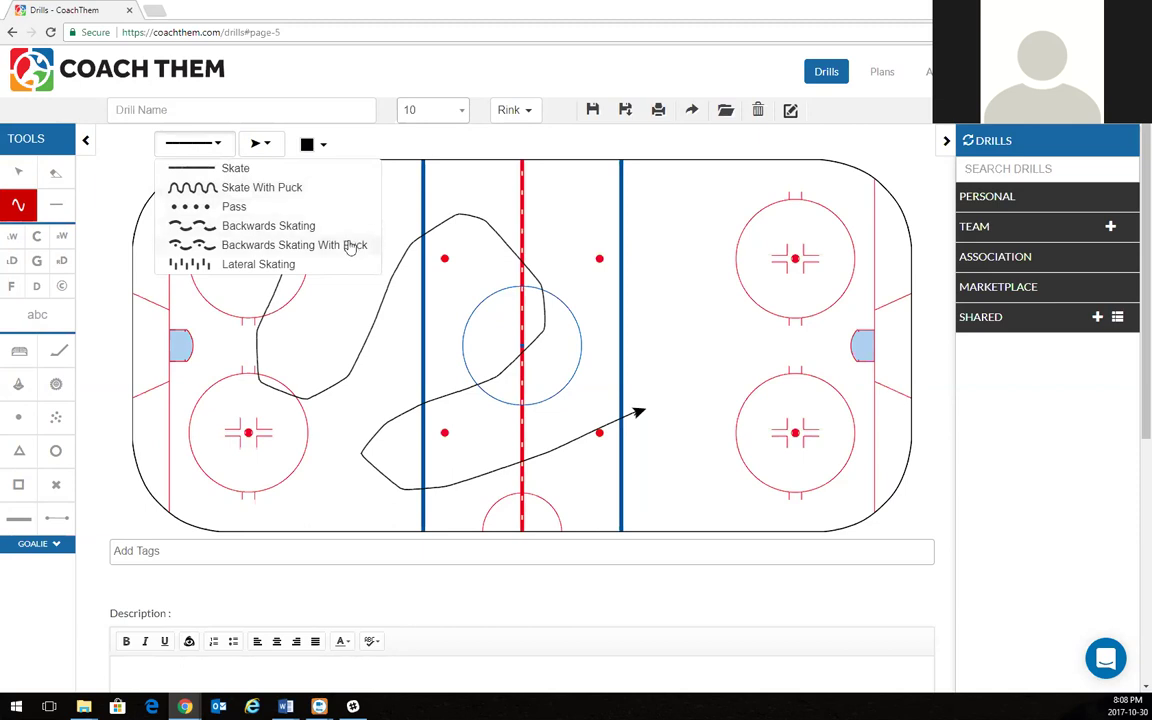
left_click(265, 146)
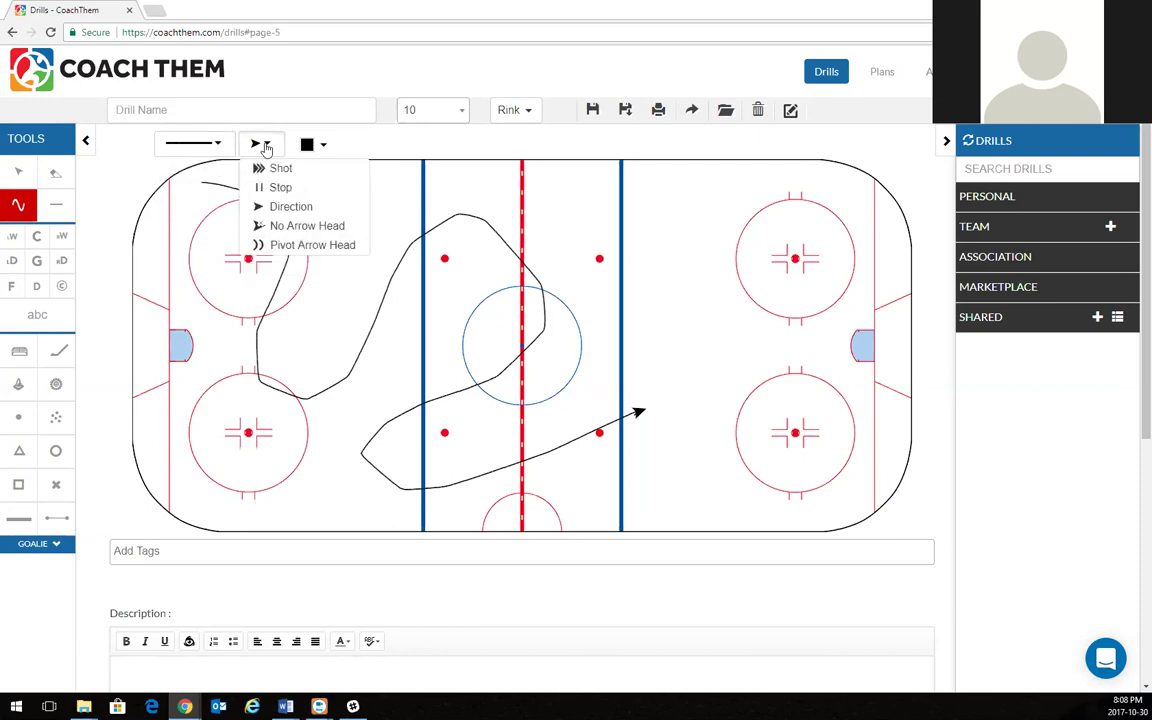
left_click(18, 172)
left_click(455, 218)
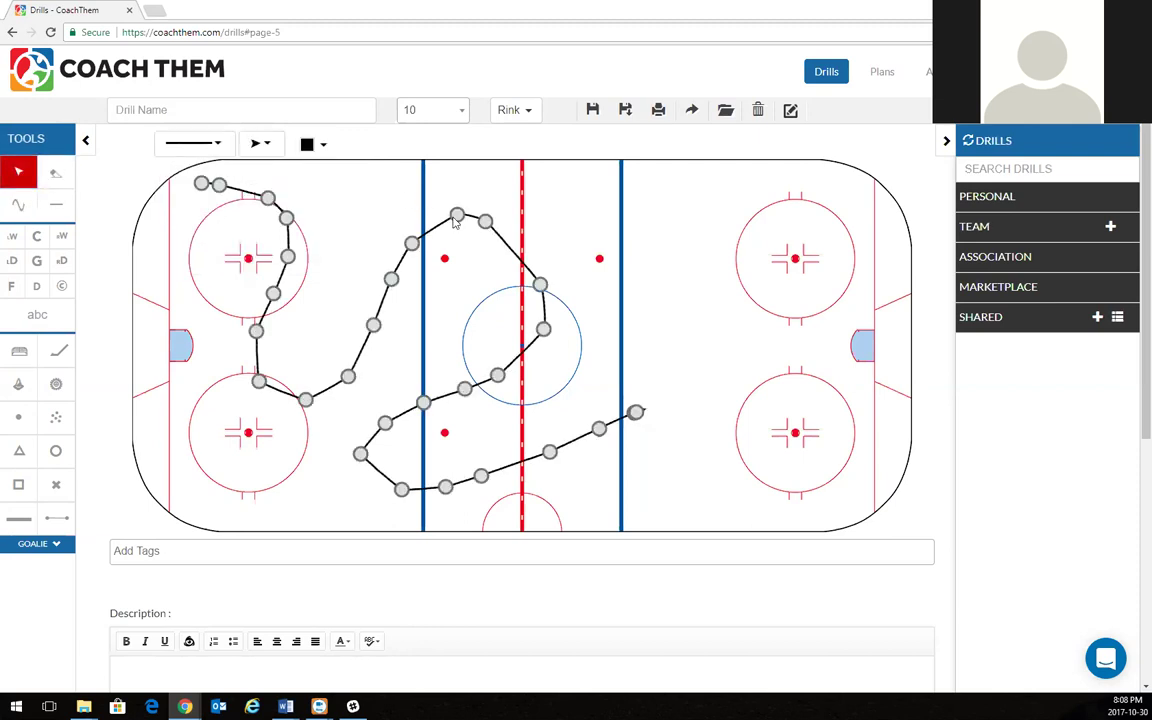
left_click(263, 146)
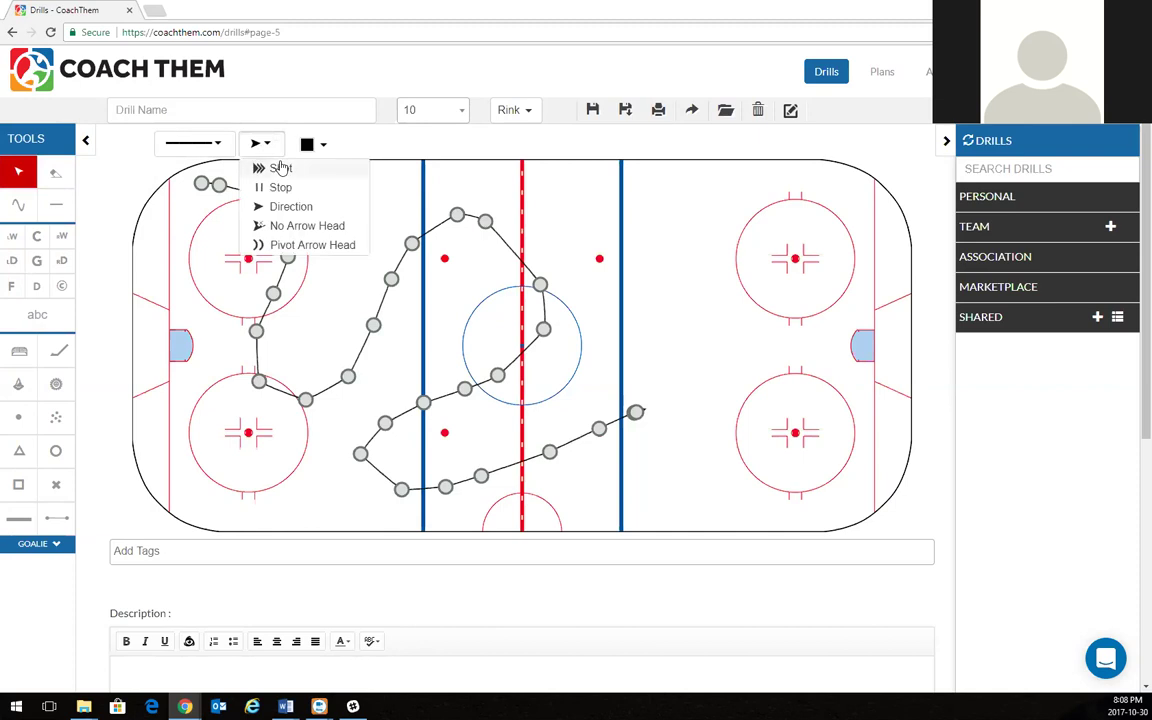
left_click(281, 168)
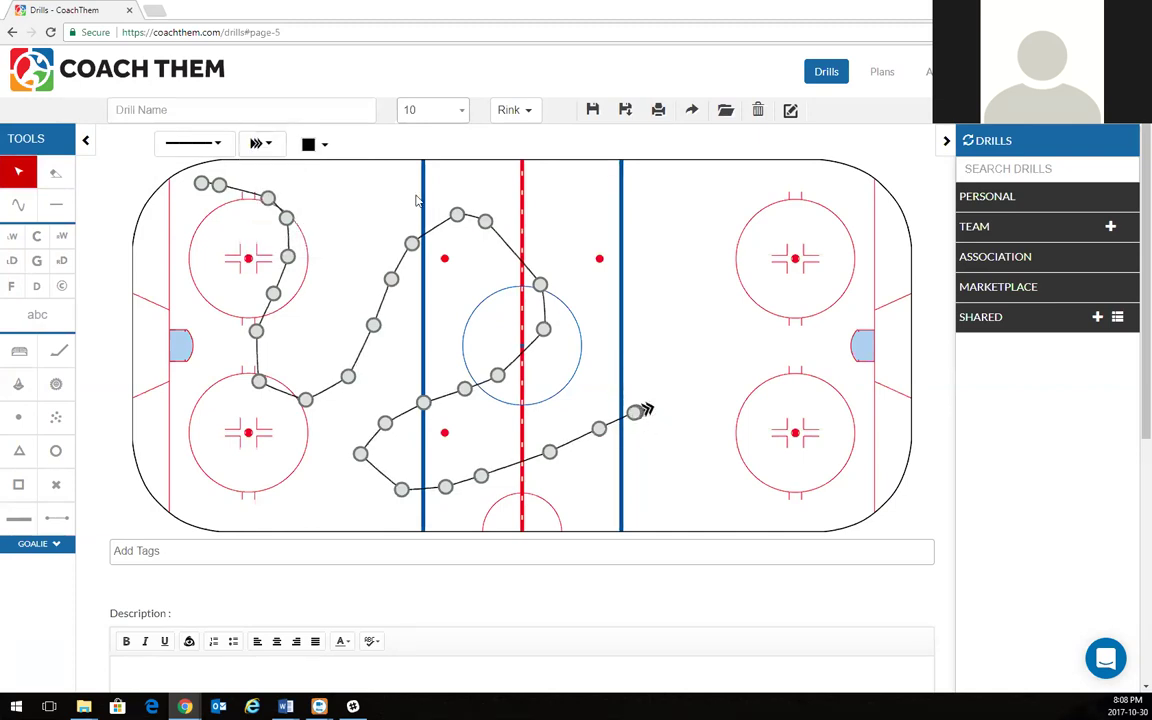
Change the winding line's arrowhead to Stop and deselect the line
left_click(274, 148)
left_click(281, 185)
left_click(655, 430)
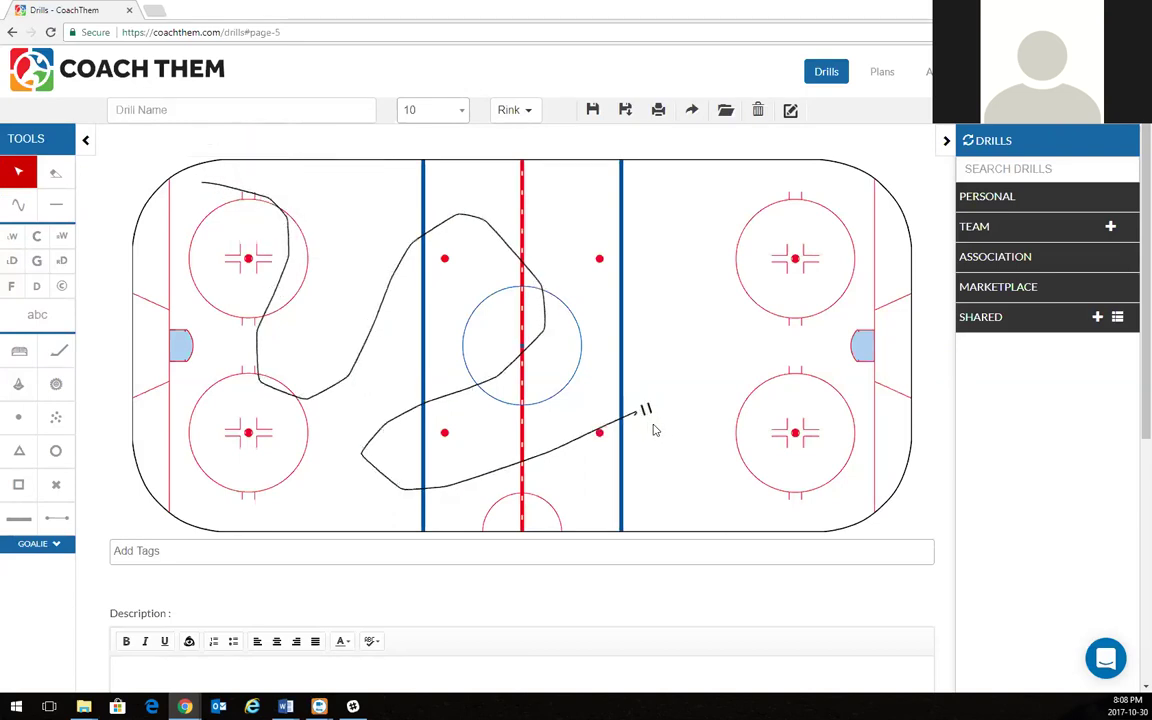
Select the winding line again and recolor it red
left_click(382, 306)
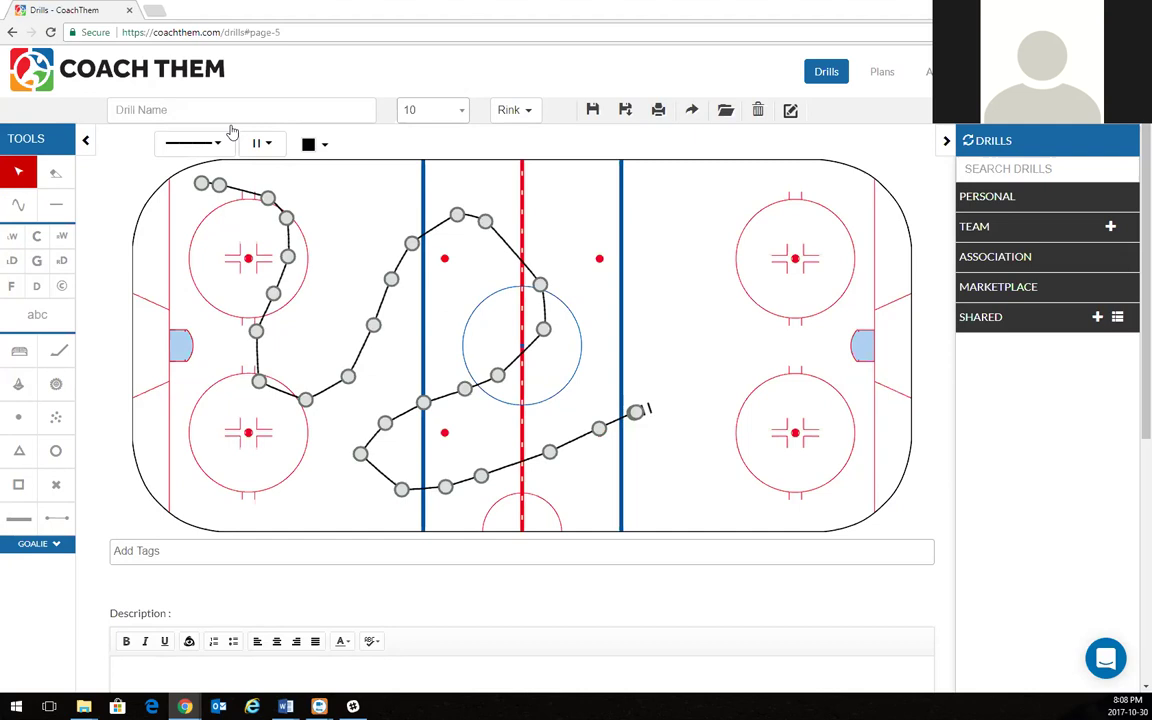
left_click(258, 143)
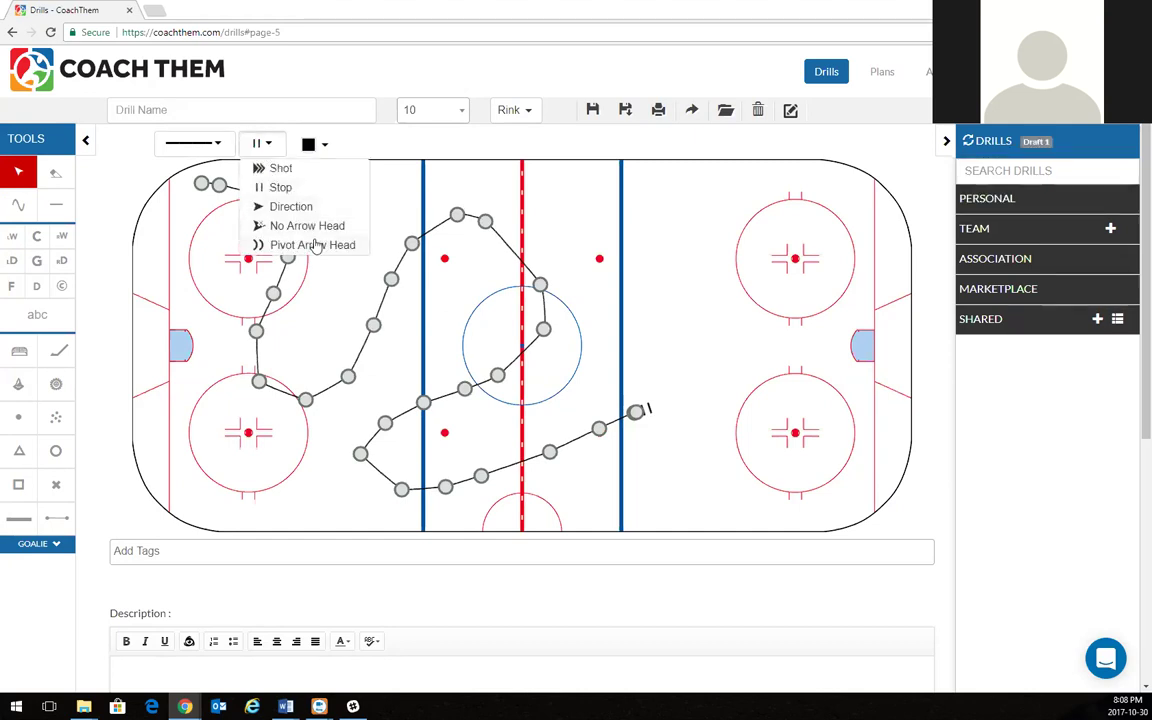
left_click(316, 144)
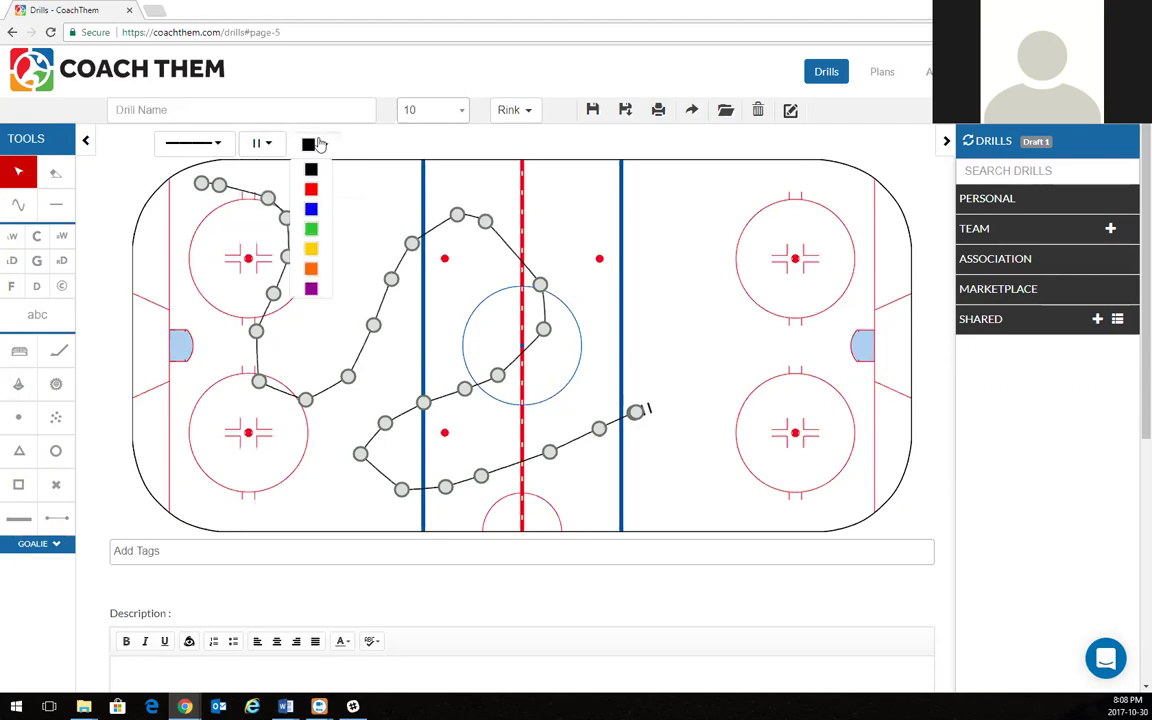
left_click(310, 190)
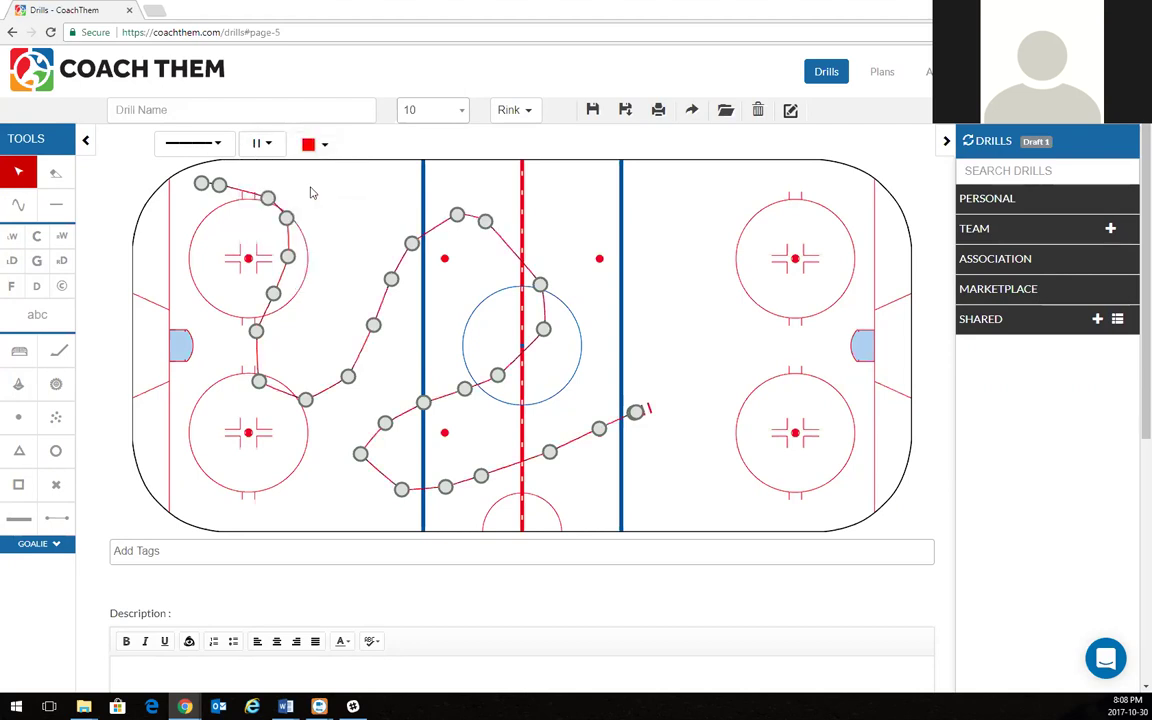
left_click(378, 206)
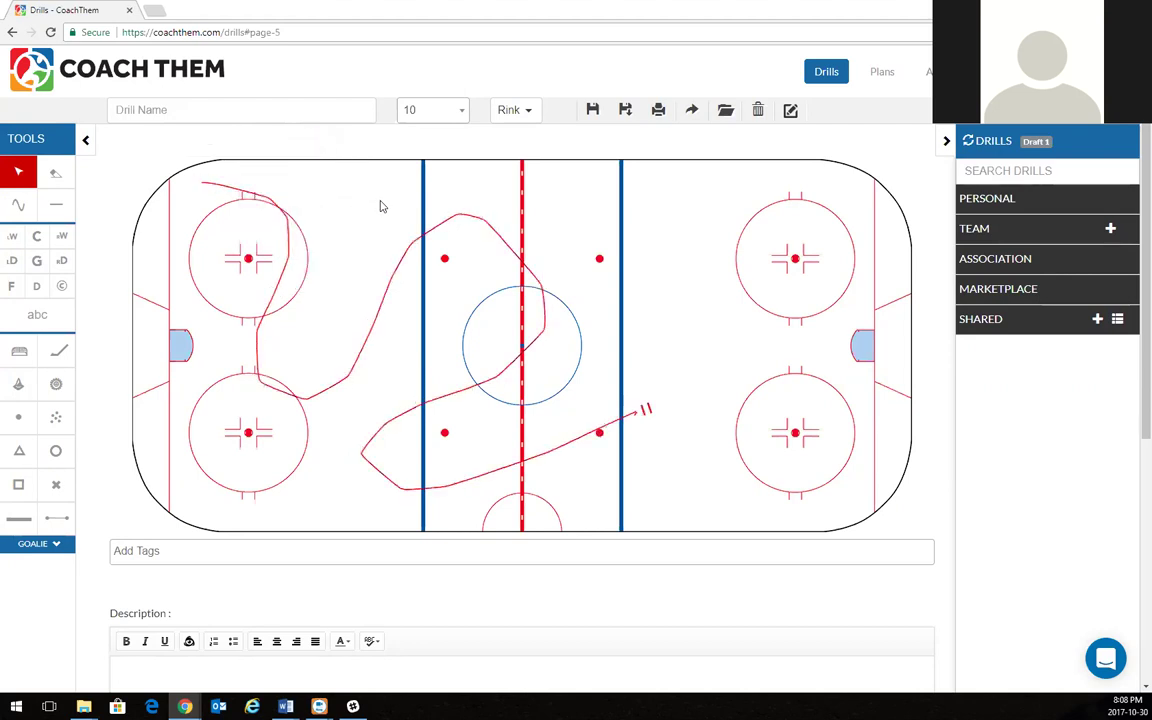
Erase the red winding line from the rink
left_click(55, 172)
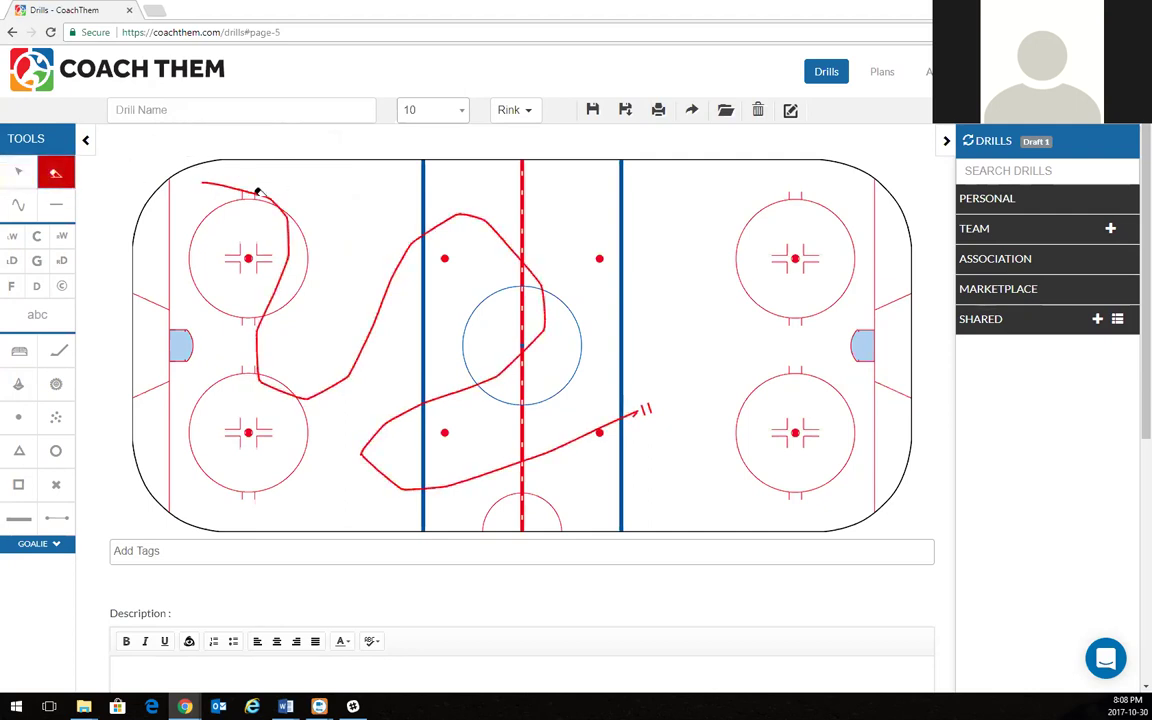
left_click(257, 192)
Draw a short Skate line above the upper-left faceoff circle and a straight dotted Pass line running diagonally from its end toward the blue line
left_click(24, 205)
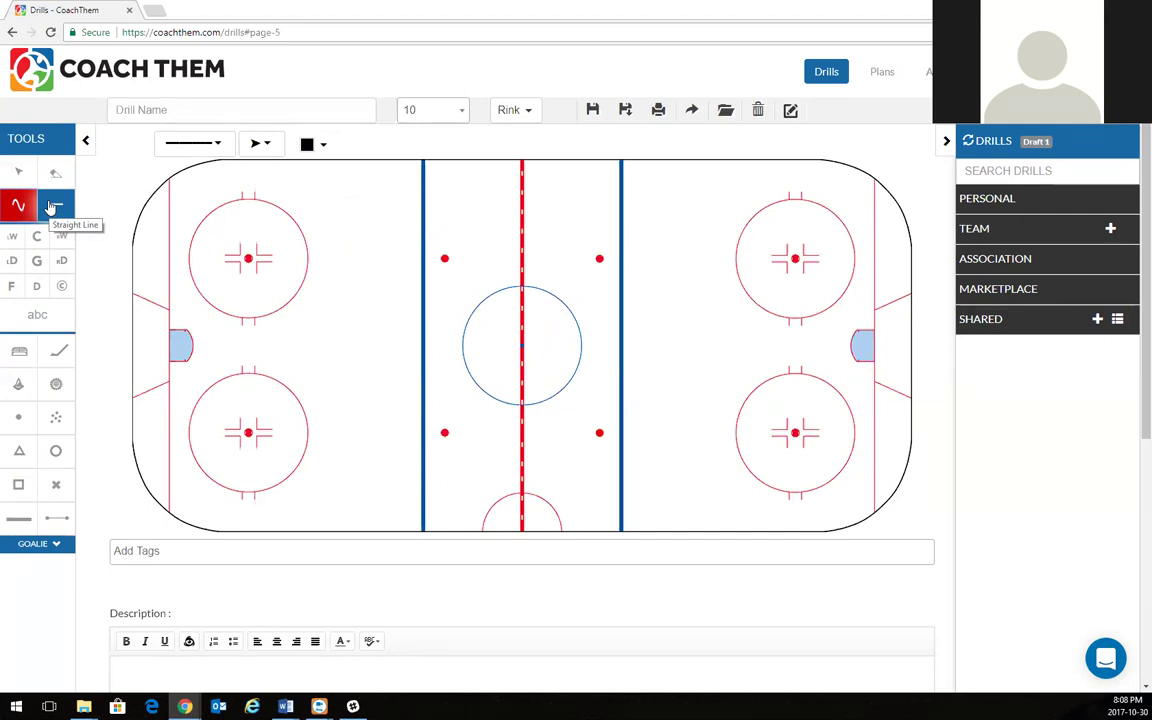
left_click(52, 207)
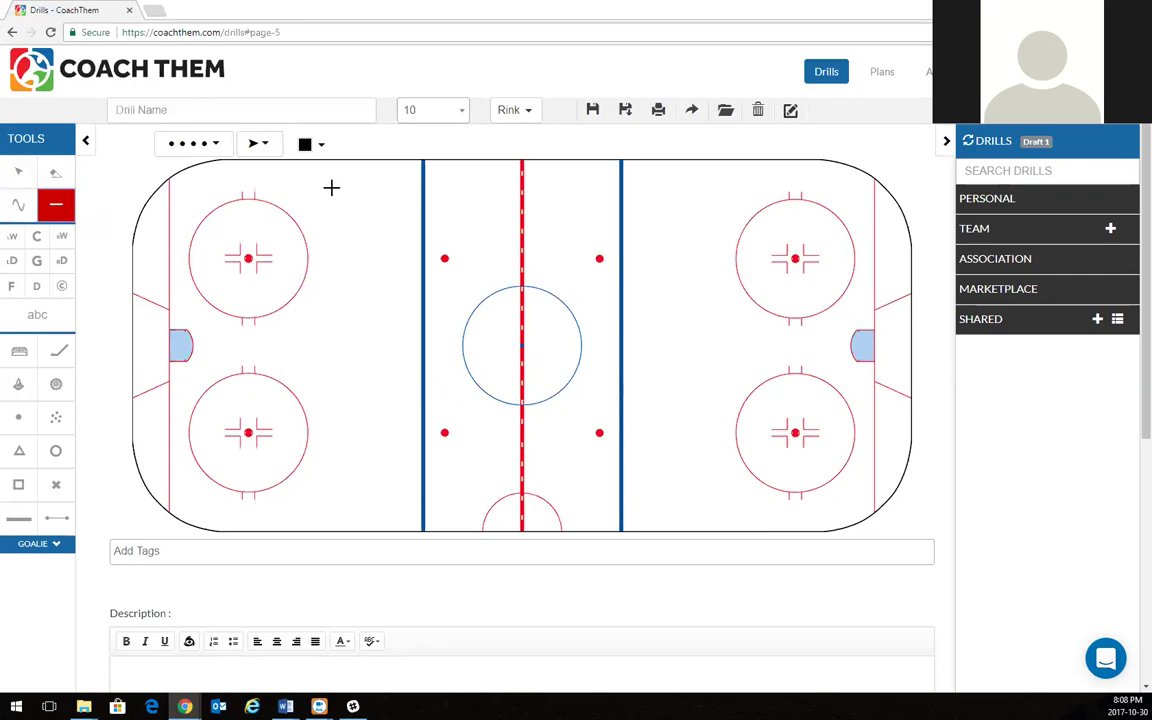
left_click(18, 204)
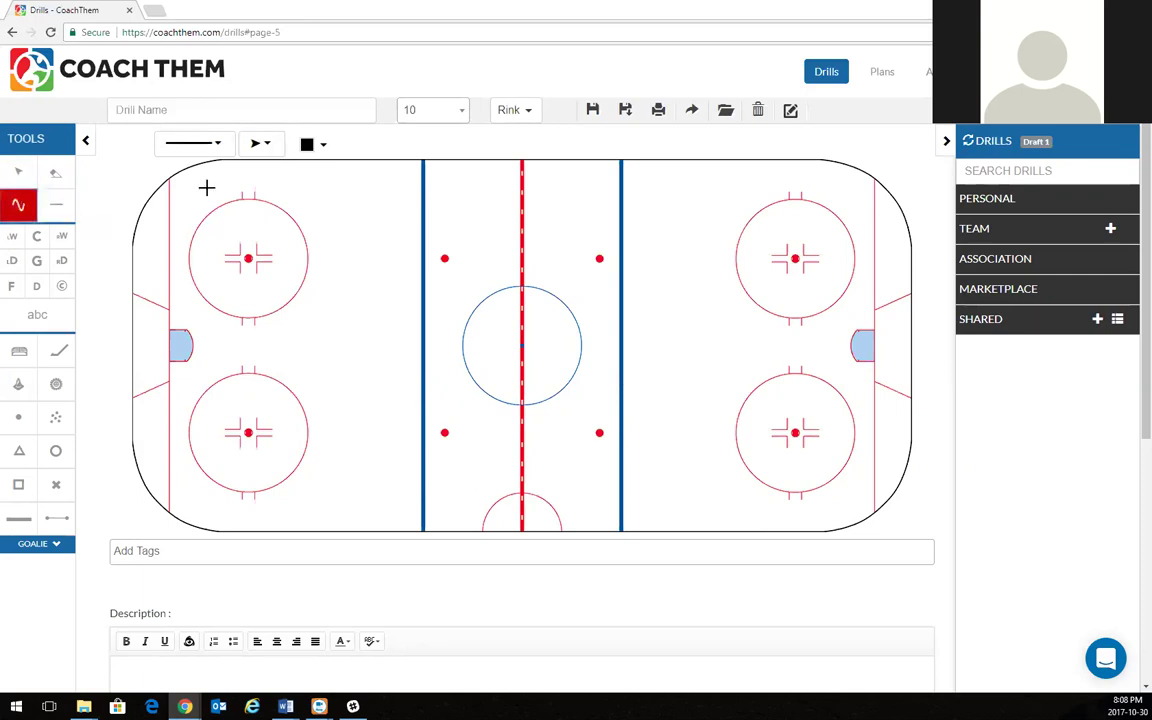
mouse_move(213, 187)
left_mouse_down()
mouse_move(304, 188)
mouse_move(381, 285)
left_mouse_up()
left_click(56, 204)
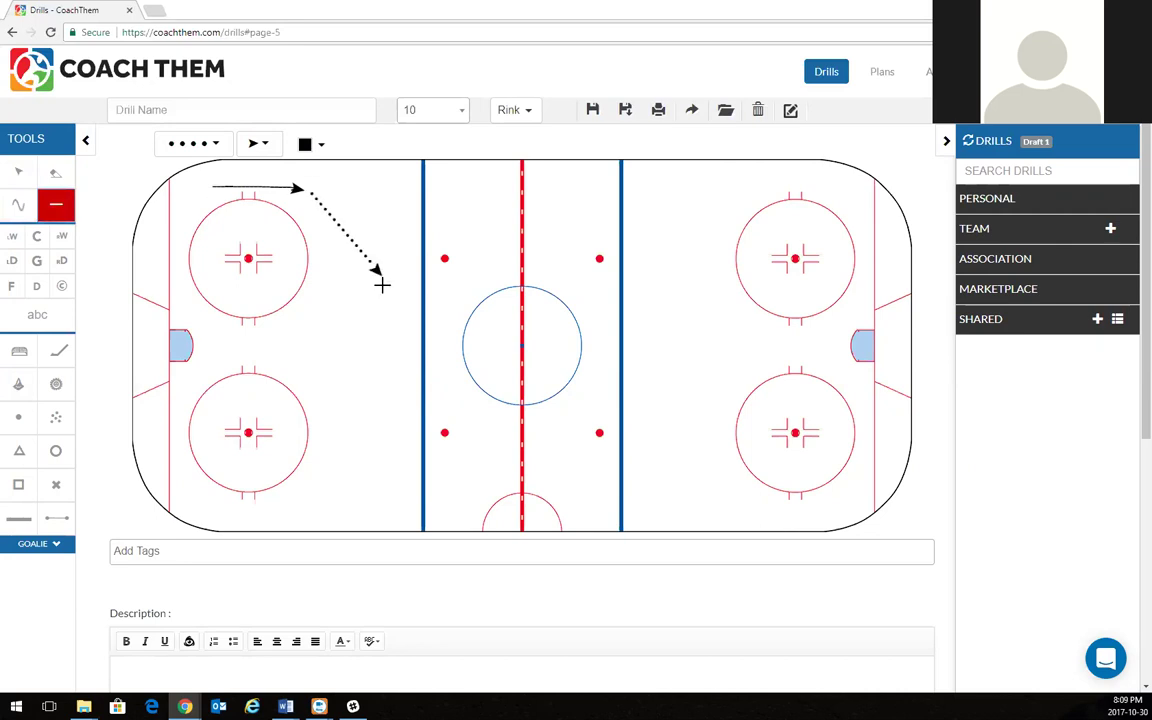
left_click(198, 143)
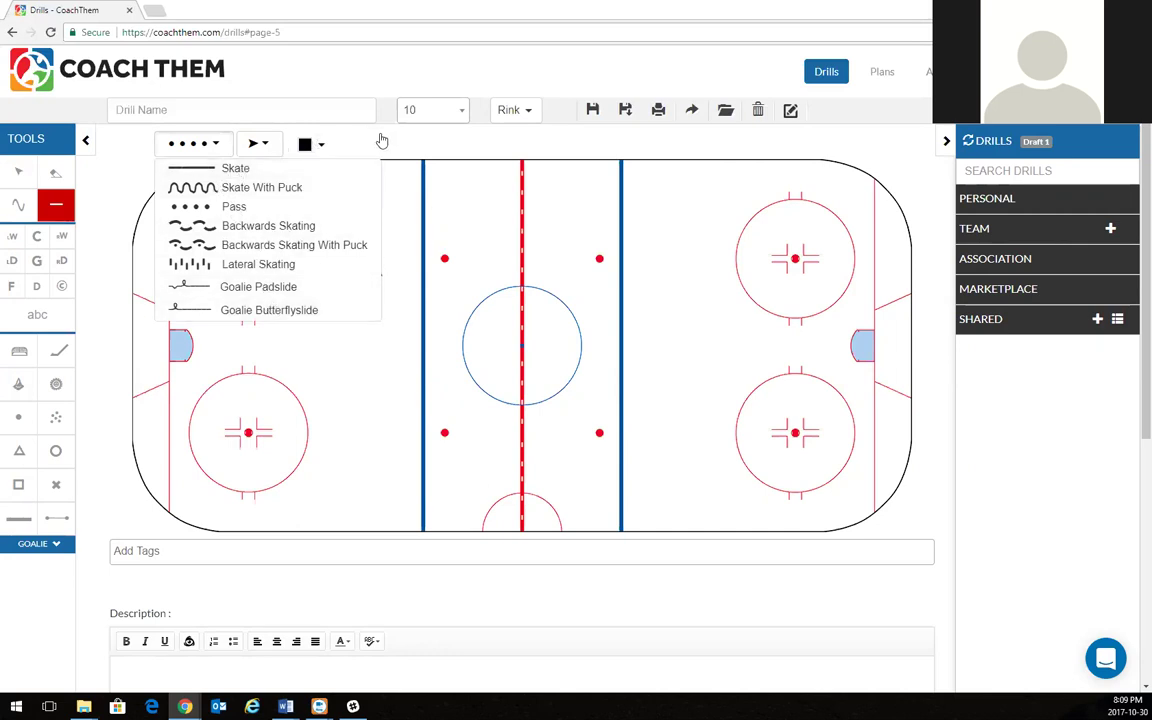
left_click(262, 145)
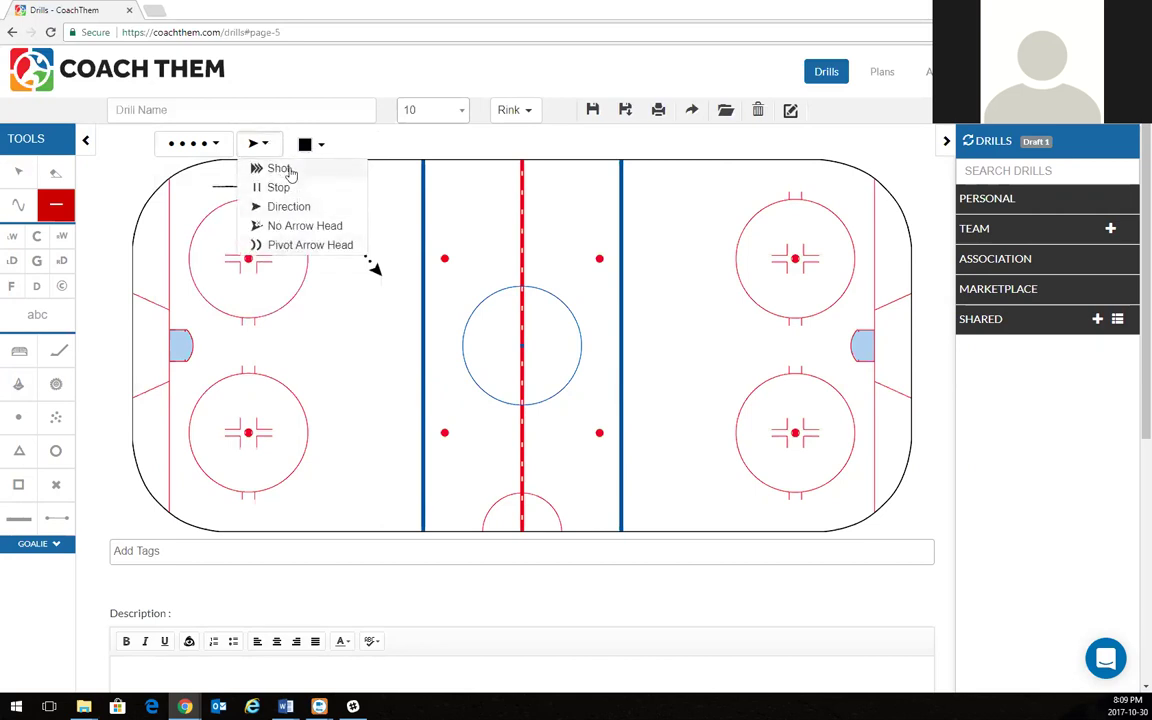
left_click(319, 144)
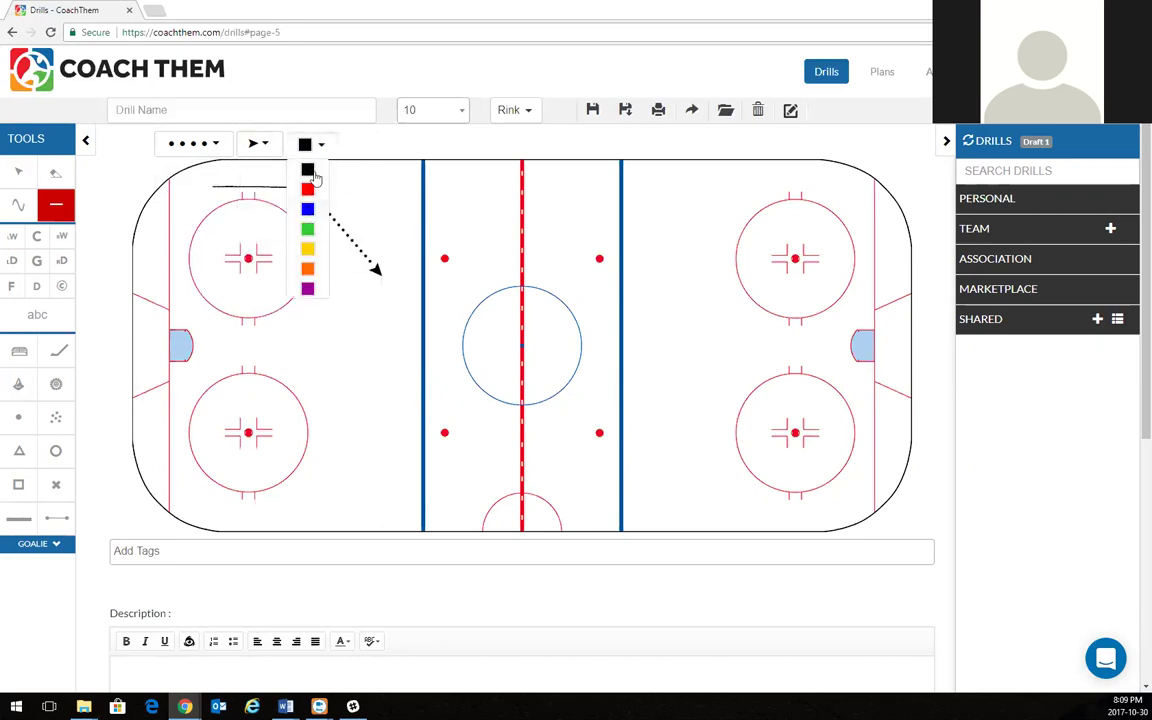
Erase both the solid Skate line and the dotted Pass line from the rink
left_click(55, 172)
left_click(262, 185)
left_click(330, 227)
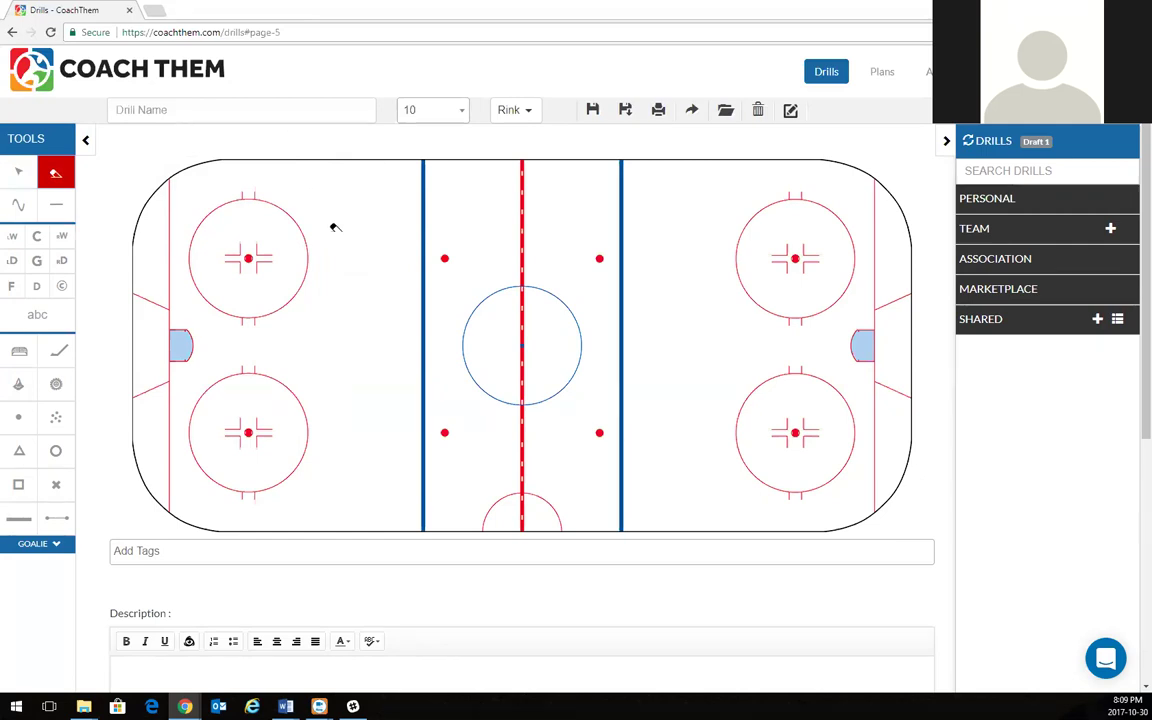
left_click(18, 207)
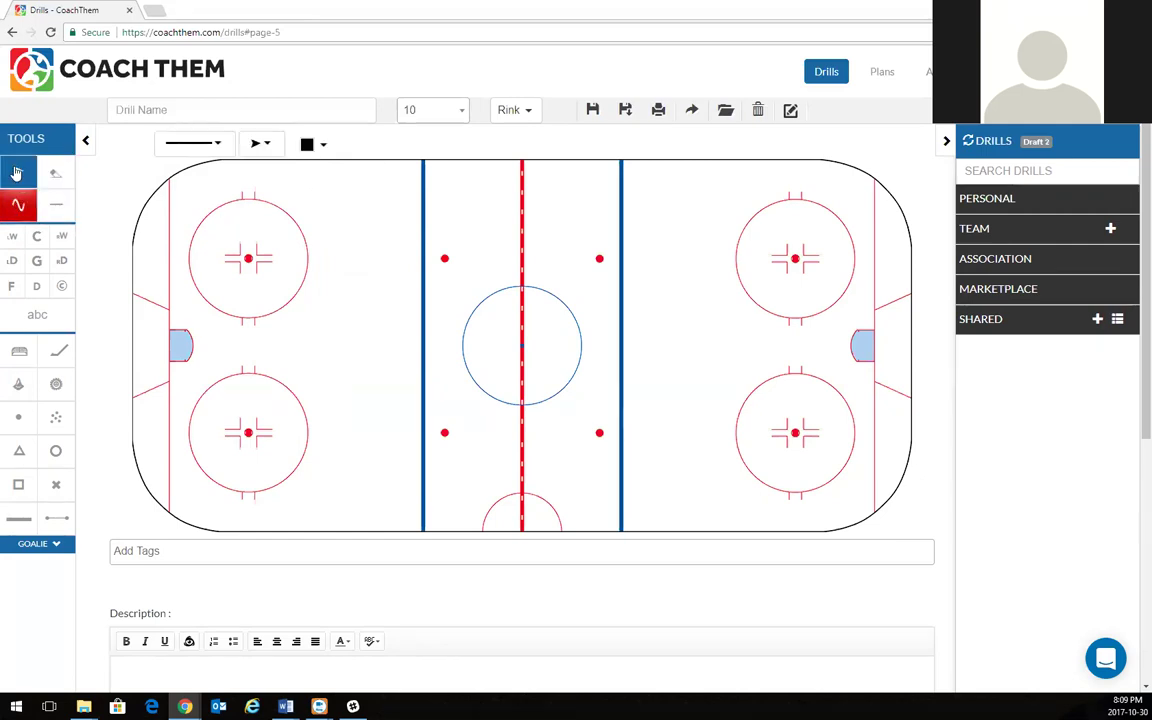
left_click(18, 172)
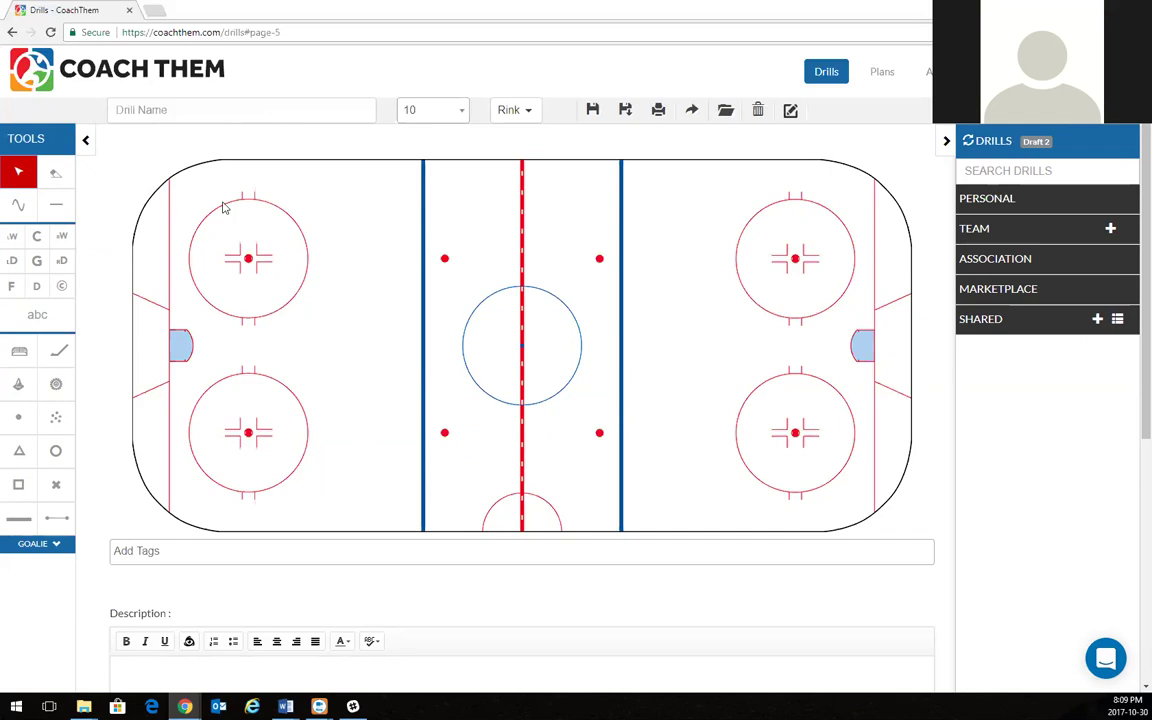
Place a black F player marker inside the rink's upper-left faceoff circle and erase it again
left_click(11, 286)
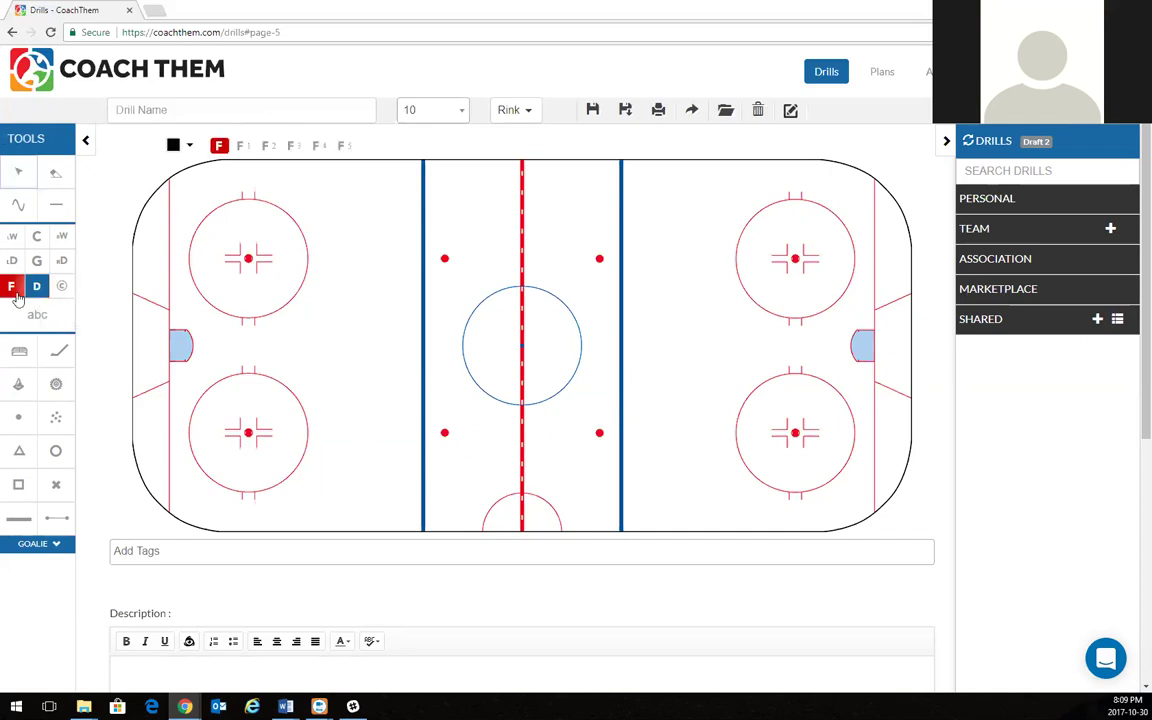
left_click(172, 145)
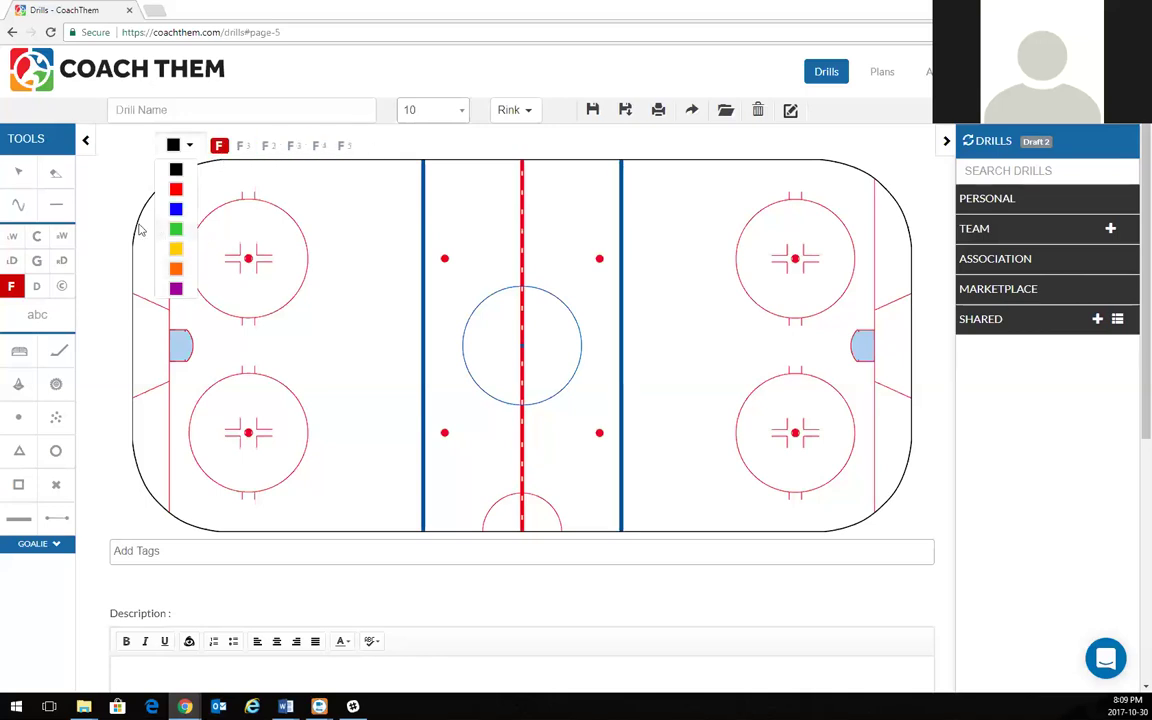
left_click(253, 225)
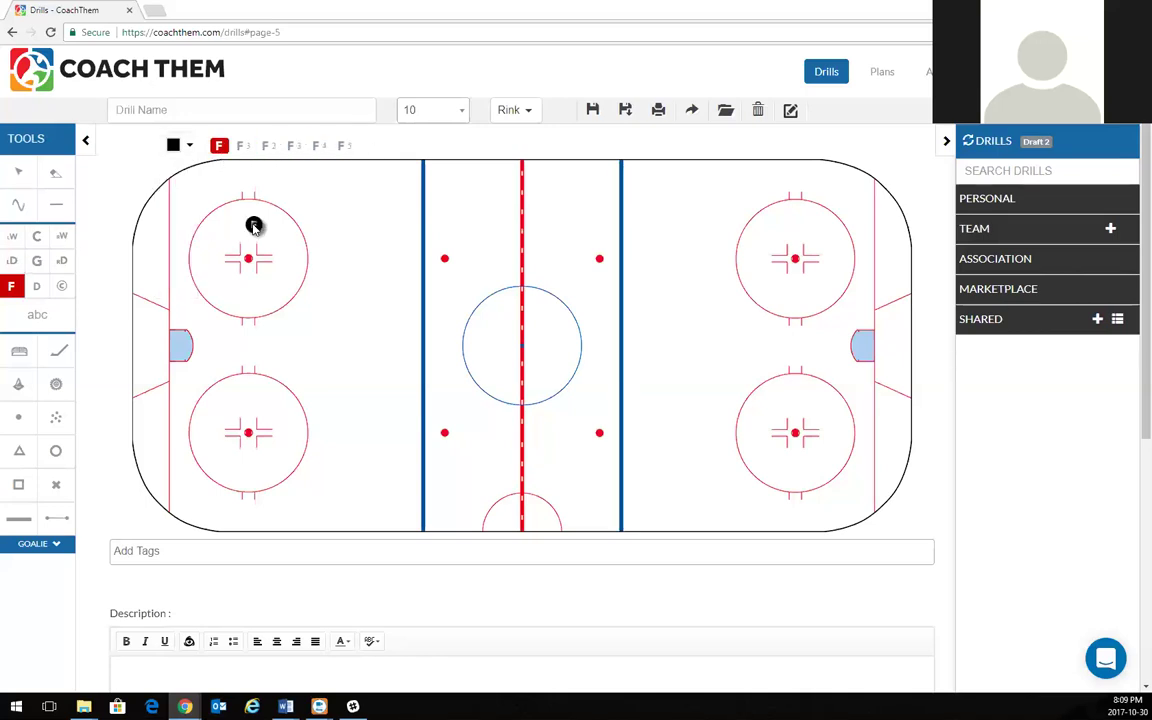
left_click(57, 175)
left_click(252, 224)
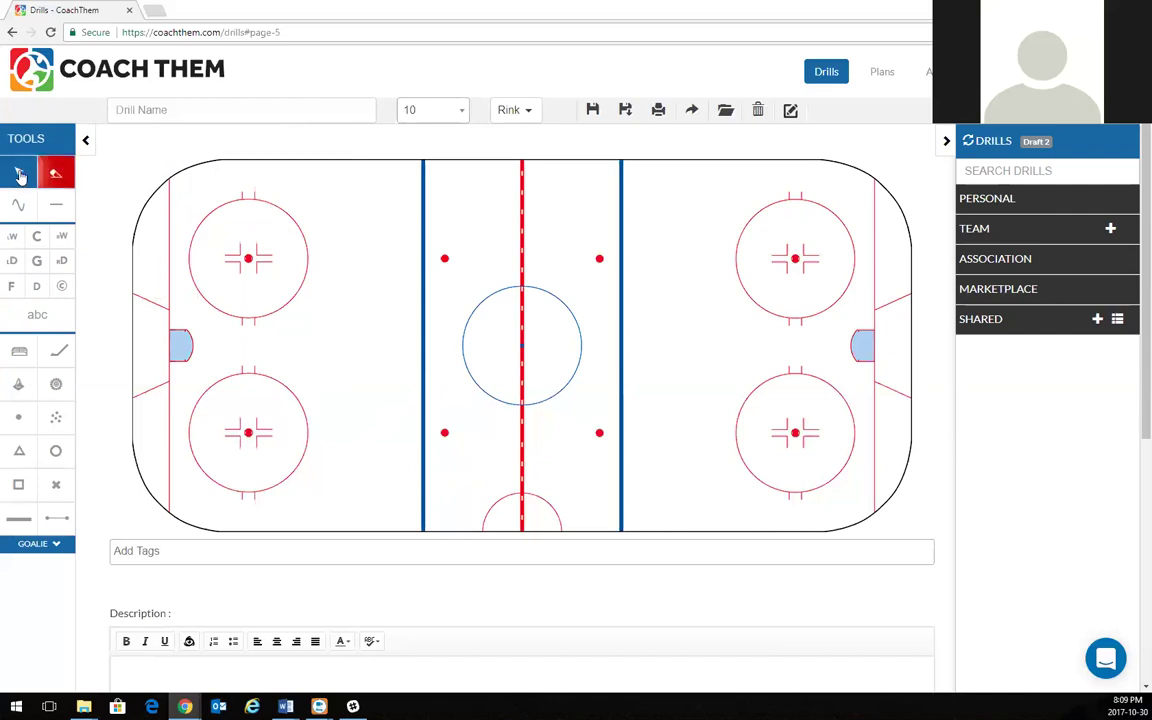
left_click(18, 172)
Switch the active player marker to D, C and G in turn
key("d")
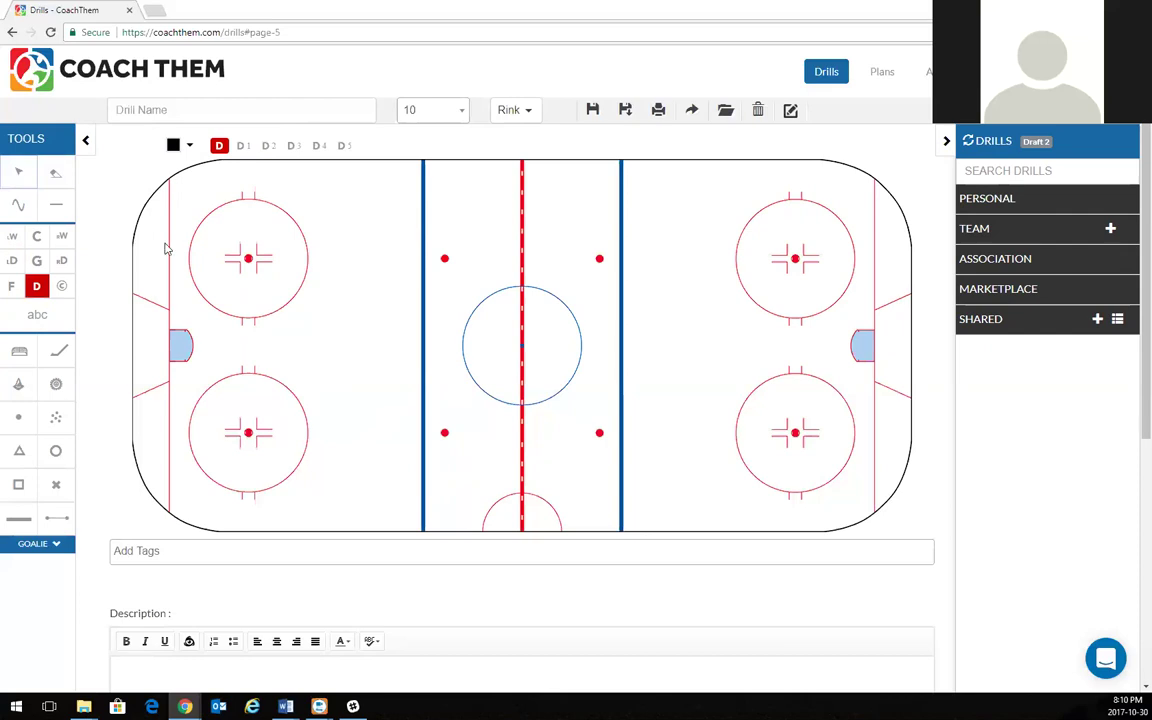
key("c")
key("g")
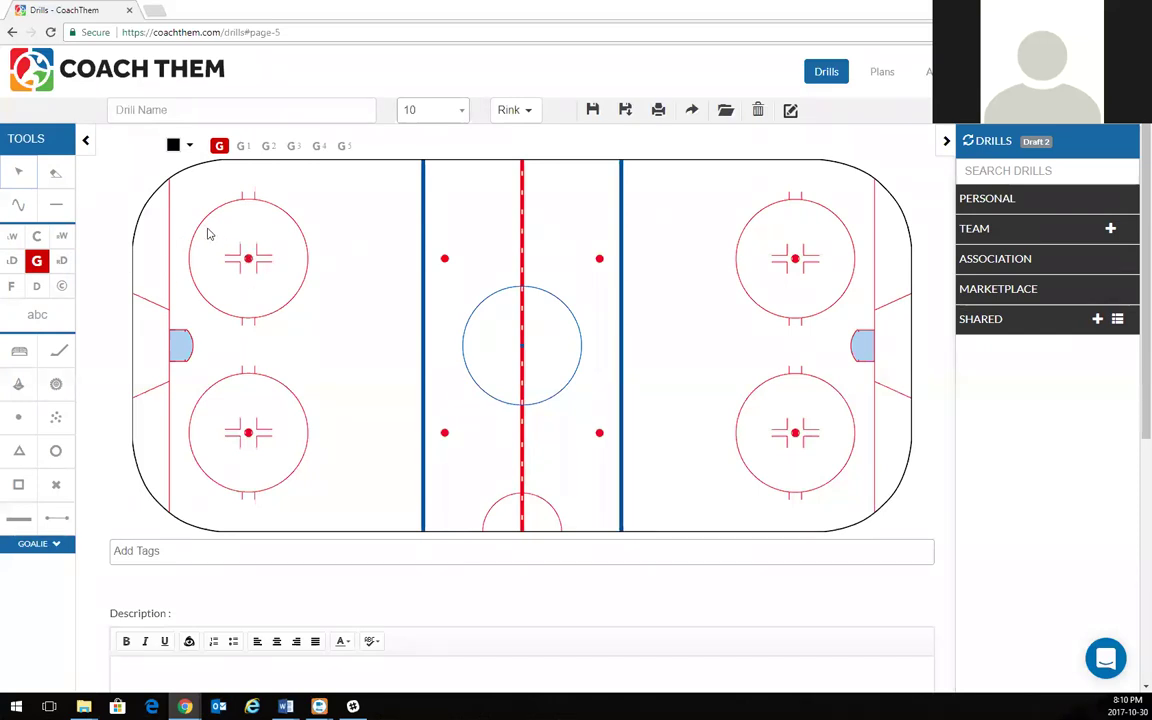
Place three black F markers in the rink's upper-left corner and three D markers beside the left blue line along the upper boards
key("f")
left_click(177, 188)
left_click(192, 185)
left_click(206, 181)
left_click(36, 286)
left_click(432, 172)
left_click(446, 174)
left_click(460, 174)
Erase all three F markers and all three D markers from the rink
left_click(55, 172)
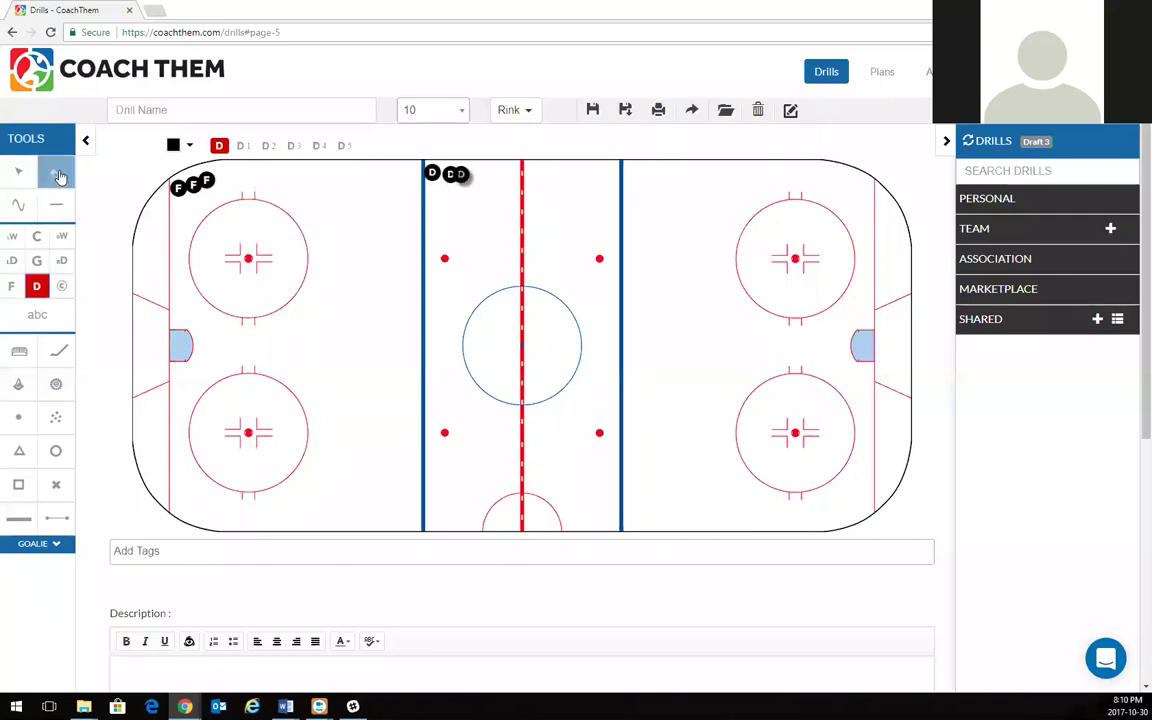
left_click(177, 188)
left_click(192, 185)
left_click(206, 179)
left_click(432, 173)
left_click(446, 174)
left_click(459, 174)
left_click(18, 172)
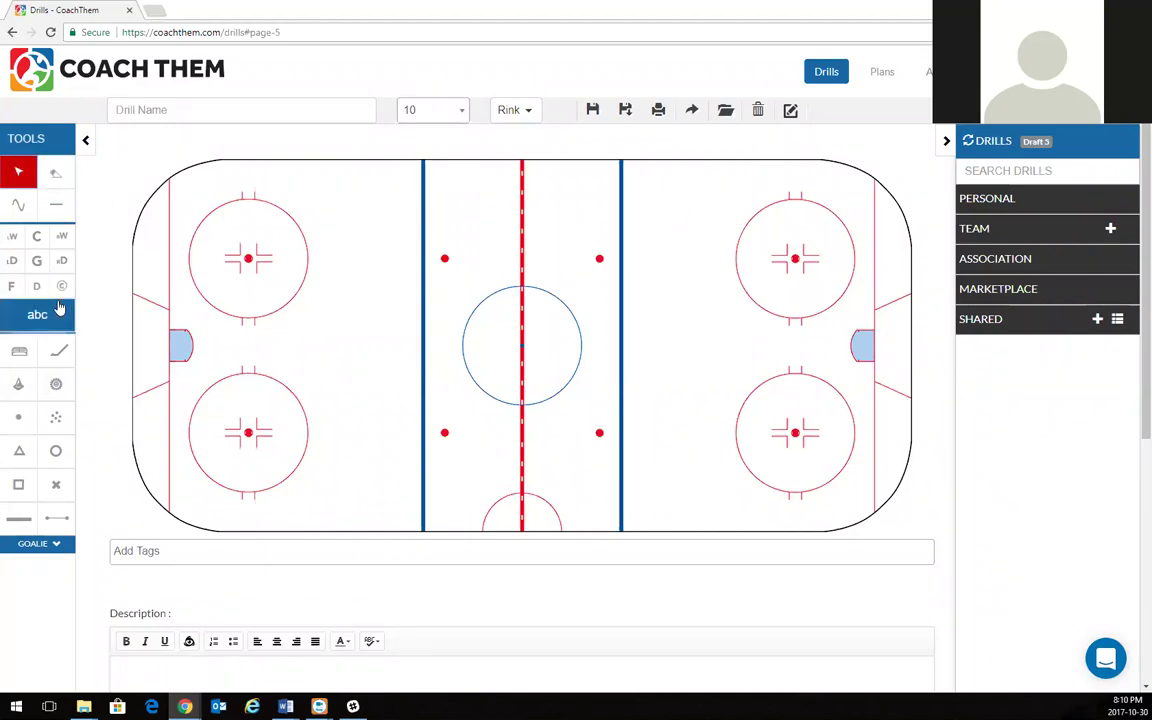
Add the text label "Zone 1" and position it near the upper boards, just left of the left blue line
left_click(60, 310)
left_click(332, 120)
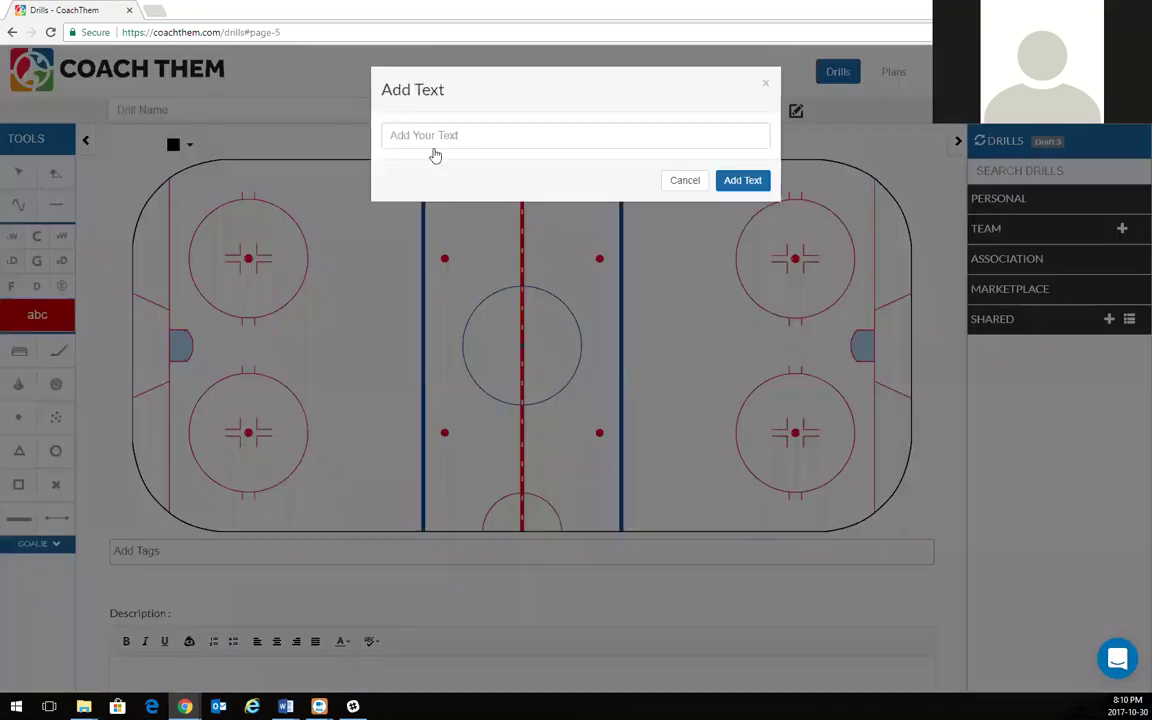
left_click(460, 141)
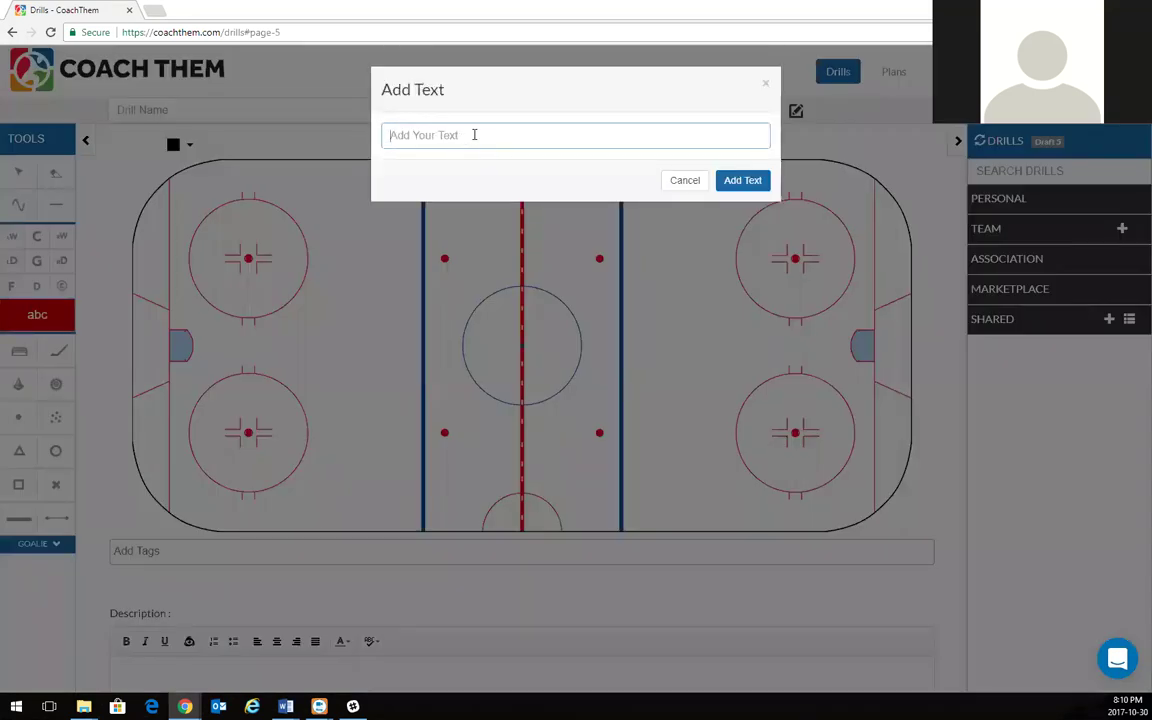
type("Zone 1")
left_click(750, 180)
left_click_drag(558, 349, 394, 181)
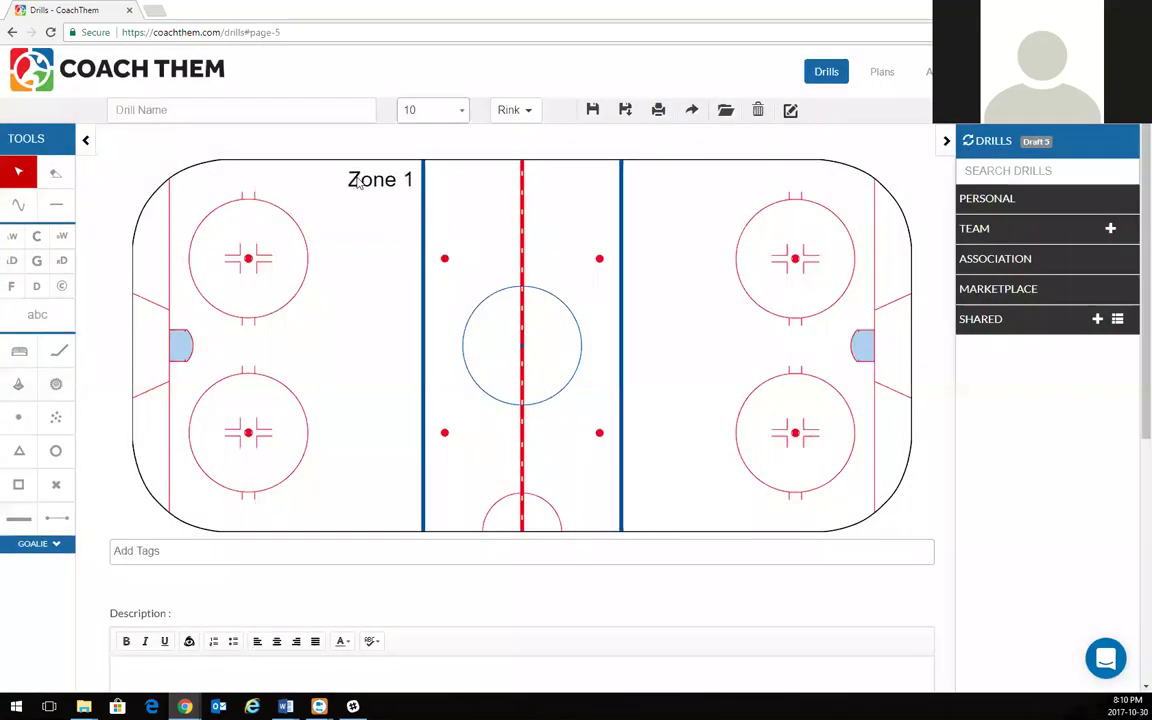
Add the text label "Zone 2" and position it near the upper boards, just right of the right blue line
left_click(579, 130)
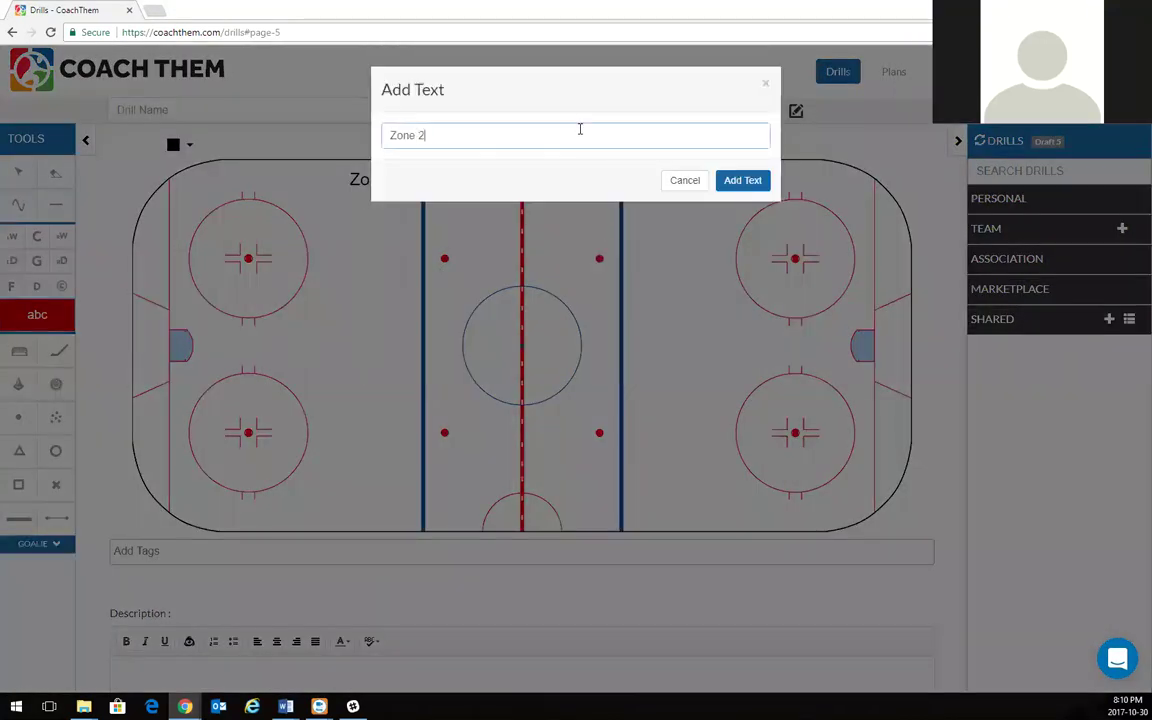
left_click(760, 184)
left_click_drag(545, 355, 636, 181)
left_click_drag(388, 187, 390, 187)
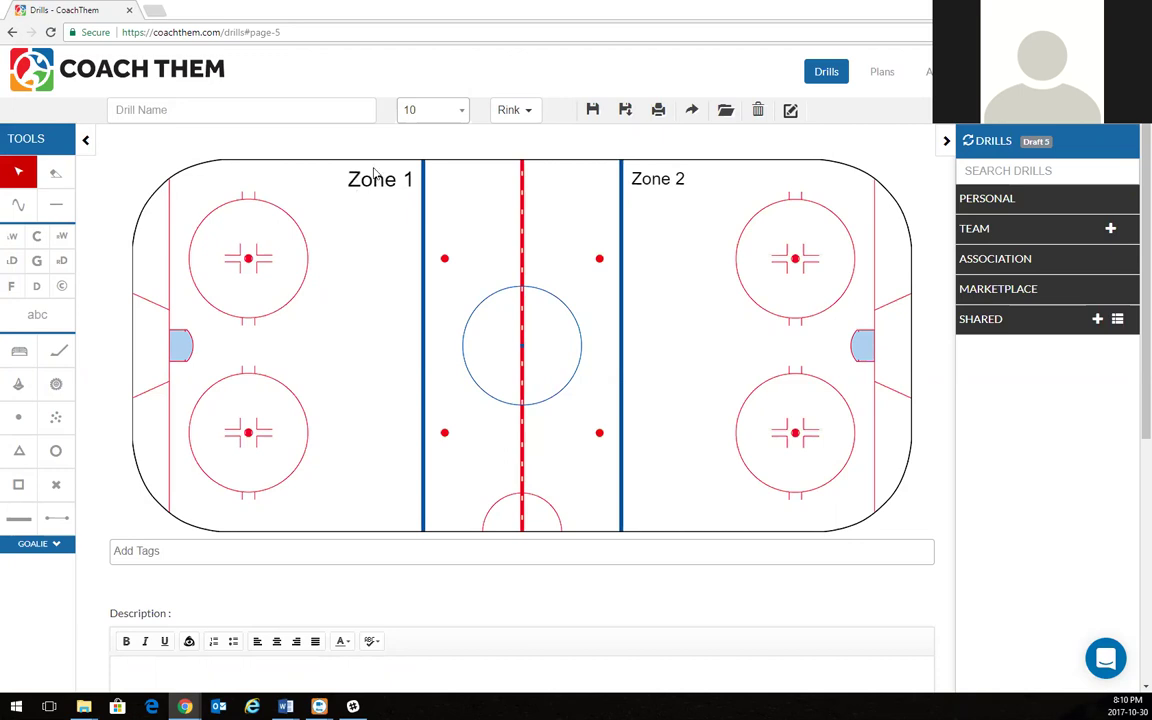
Erase the Zone 1 and Zone 2 labels from the rink
left_click(55, 172)
left_click(372, 178)
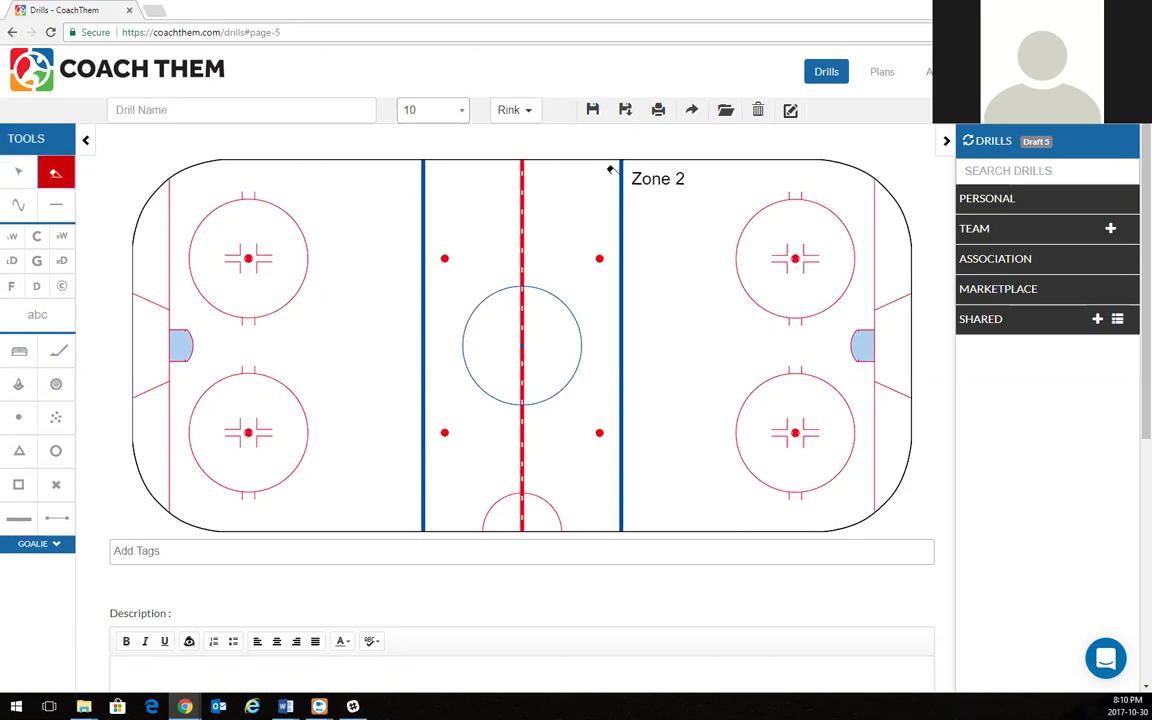
left_click(627, 170)
left_click(30, 172)
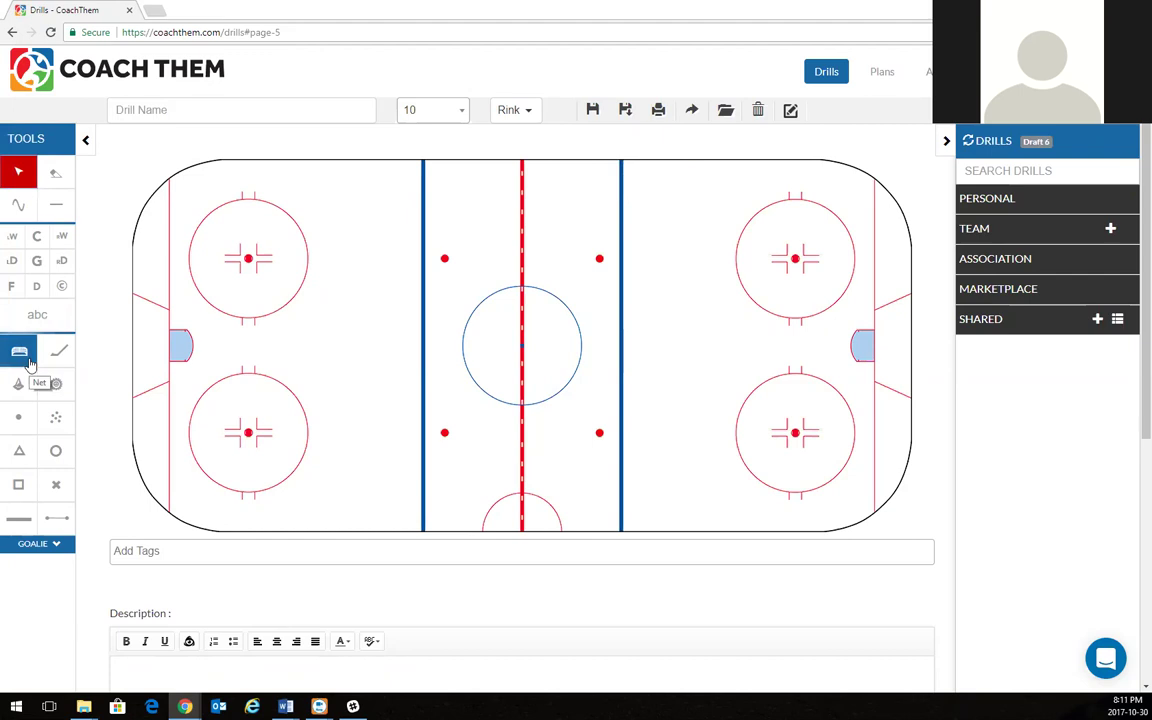
Place red nets at the upper boards and mid-ice left of the blue line, flipping the lower net and aligning it beneath the upper one
left_click(22, 356)
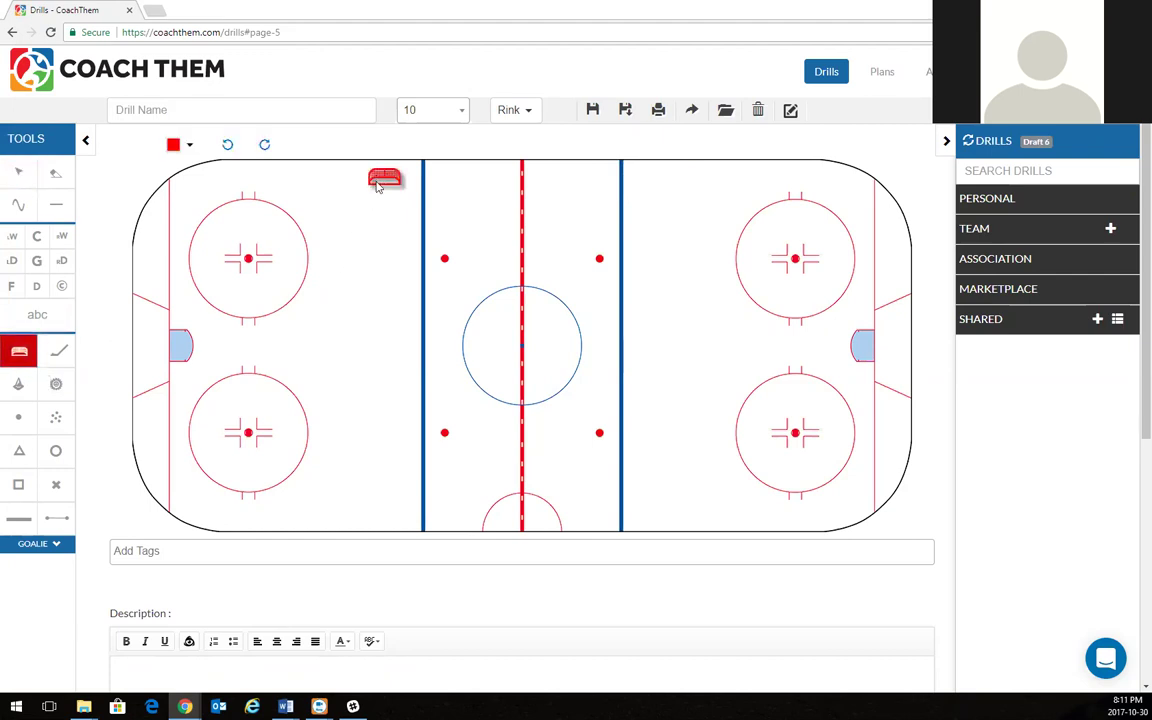
left_click(380, 340)
left_click(265, 147)
left_click(265, 147)
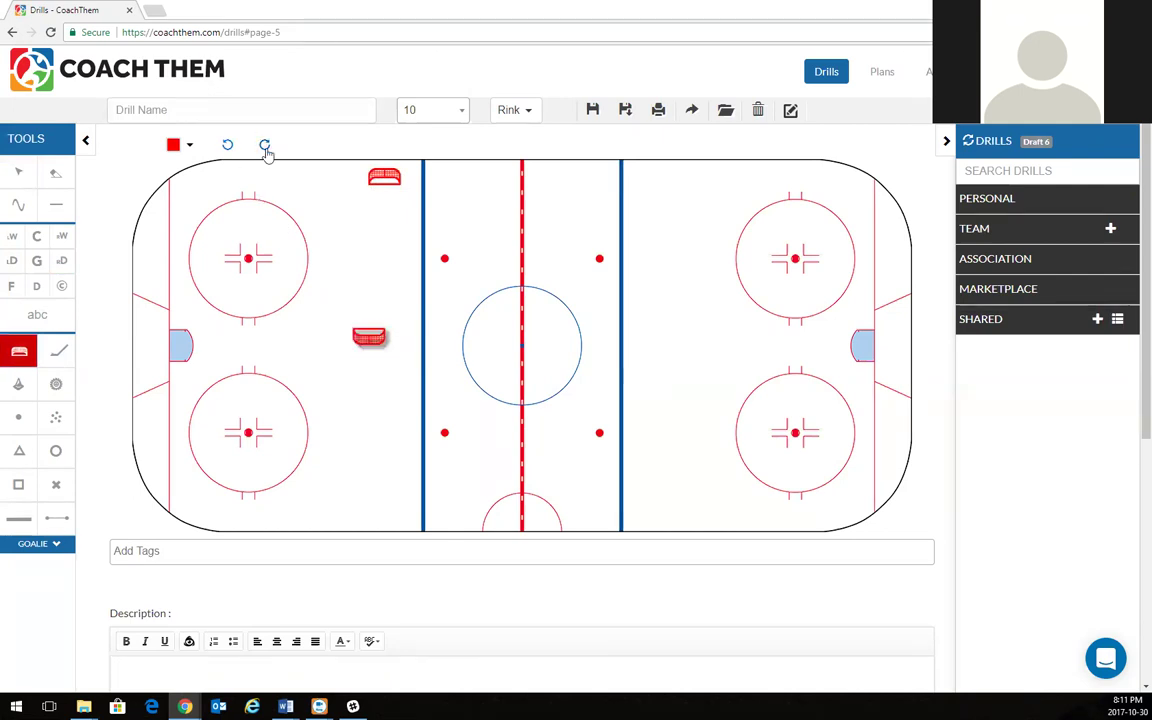
left_click(18, 172)
left_click_drag(368, 335, 389, 332)
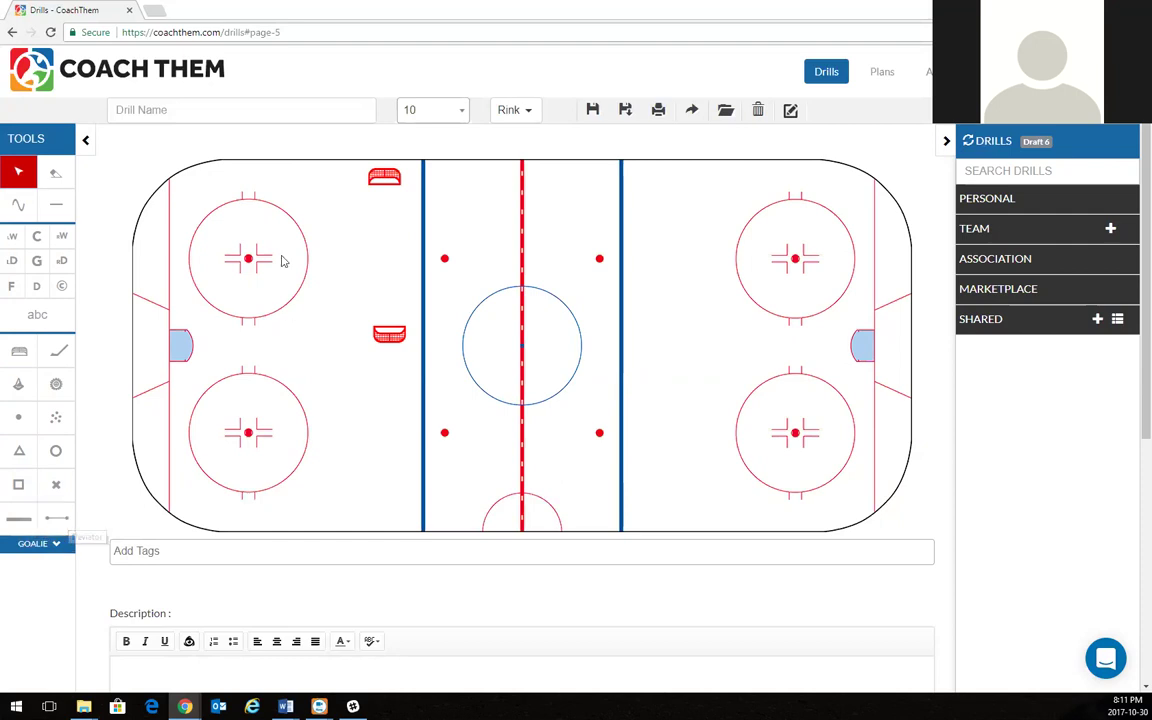
Erase both red nets from the rink
left_click(56, 172)
left_click(376, 178)
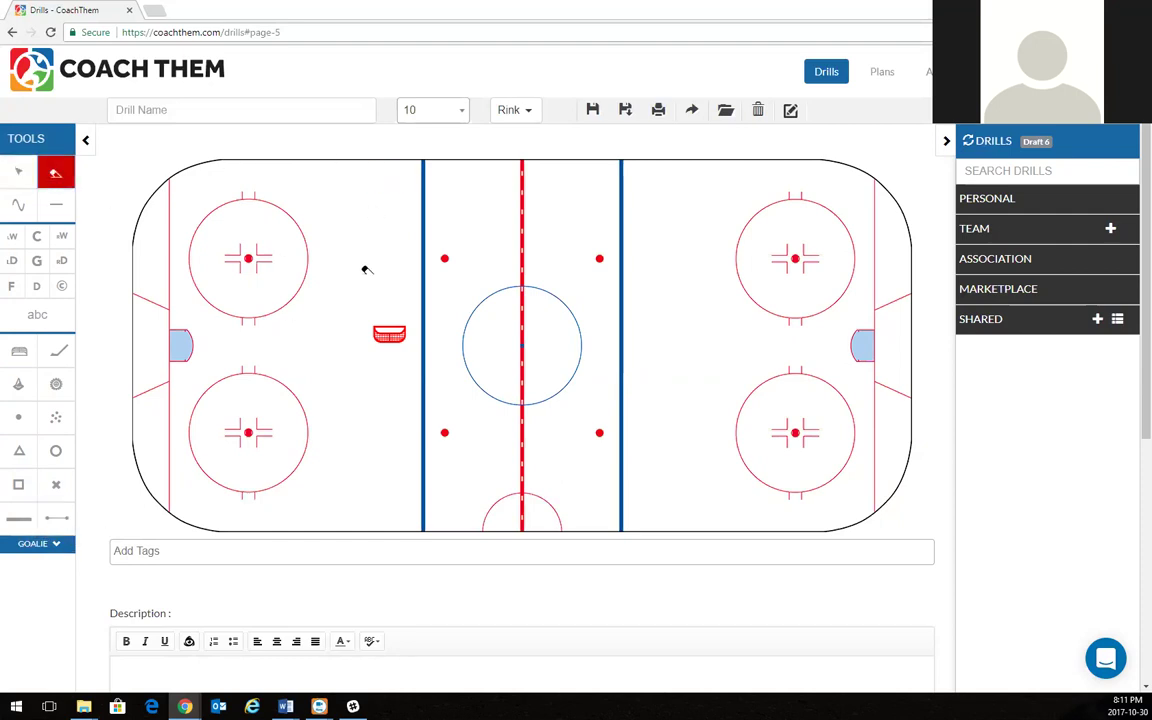
left_click(381, 332)
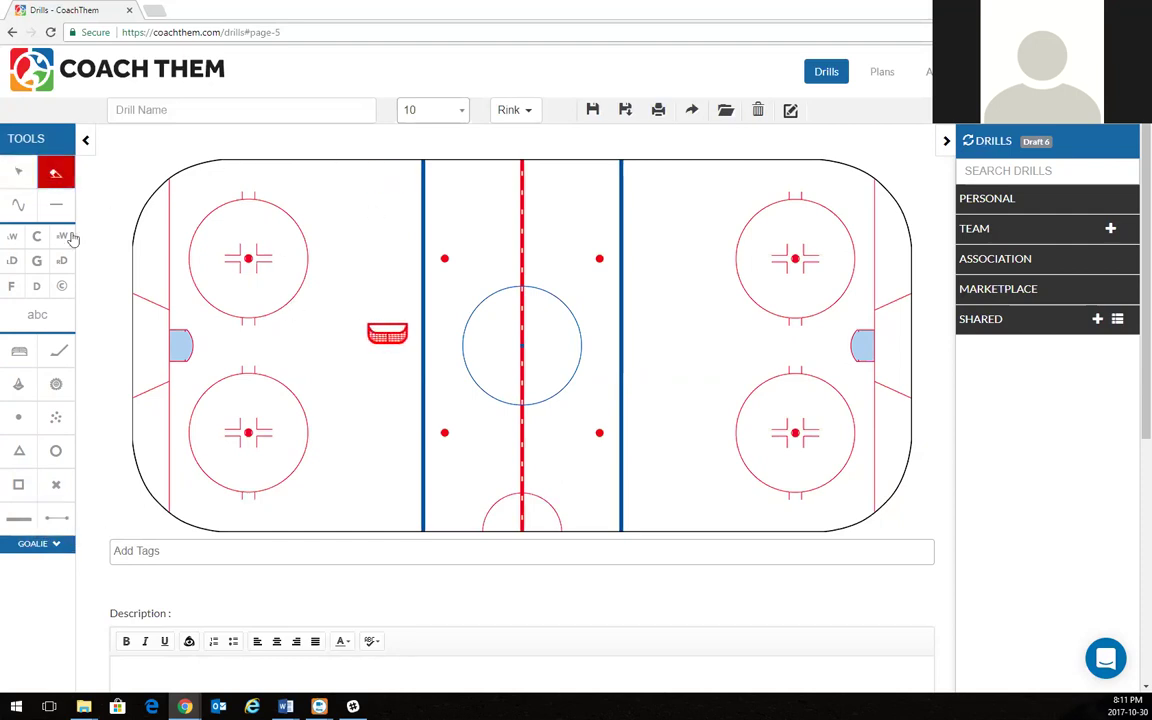
left_click(19, 170)
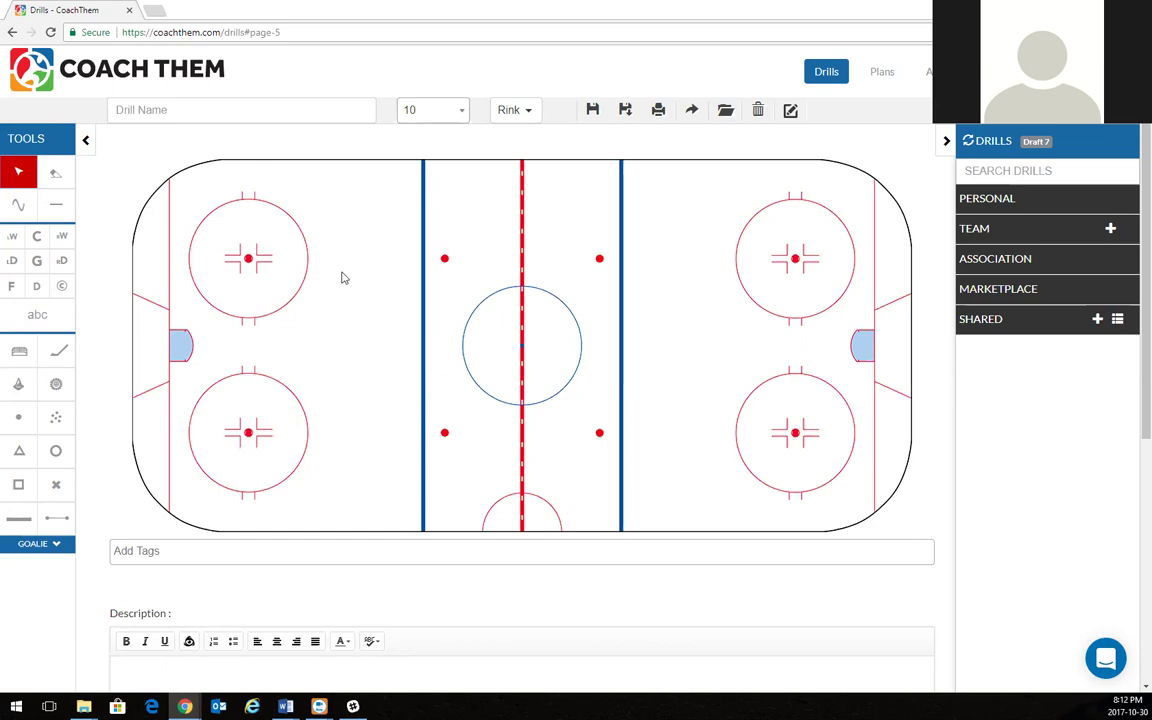
Place three black D markers in a row in the rink's upper-left corner
key("d")
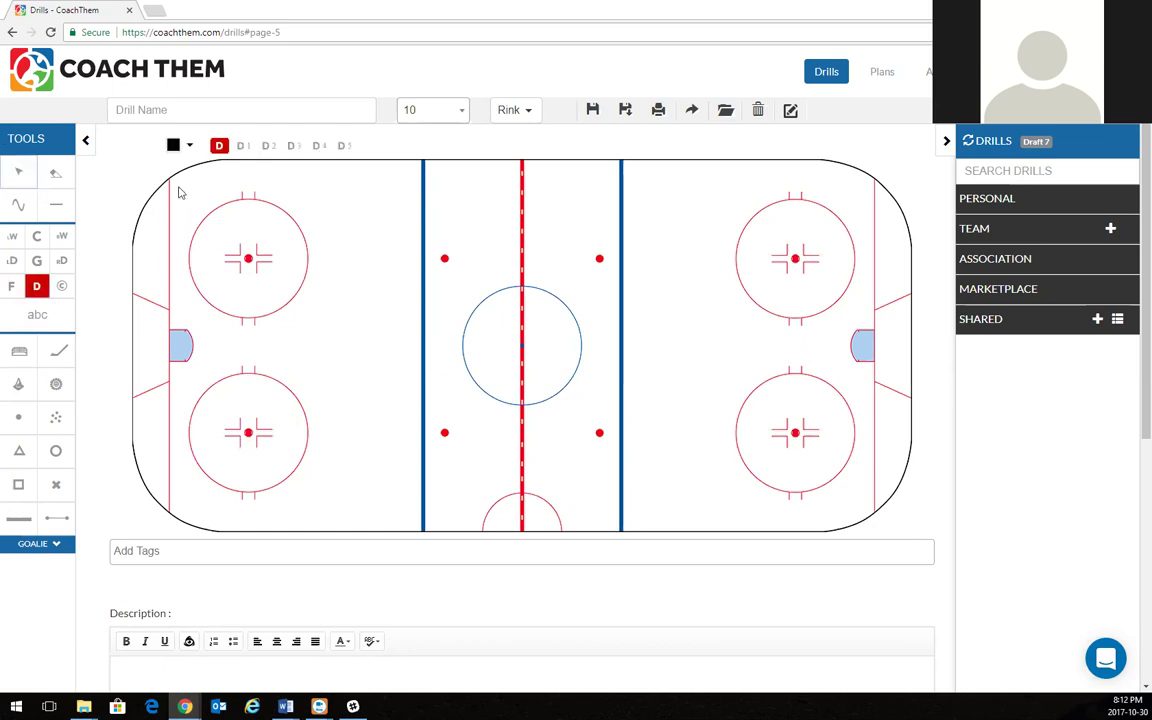
left_click(179, 186)
left_click(194, 184)
left_click(210, 178)
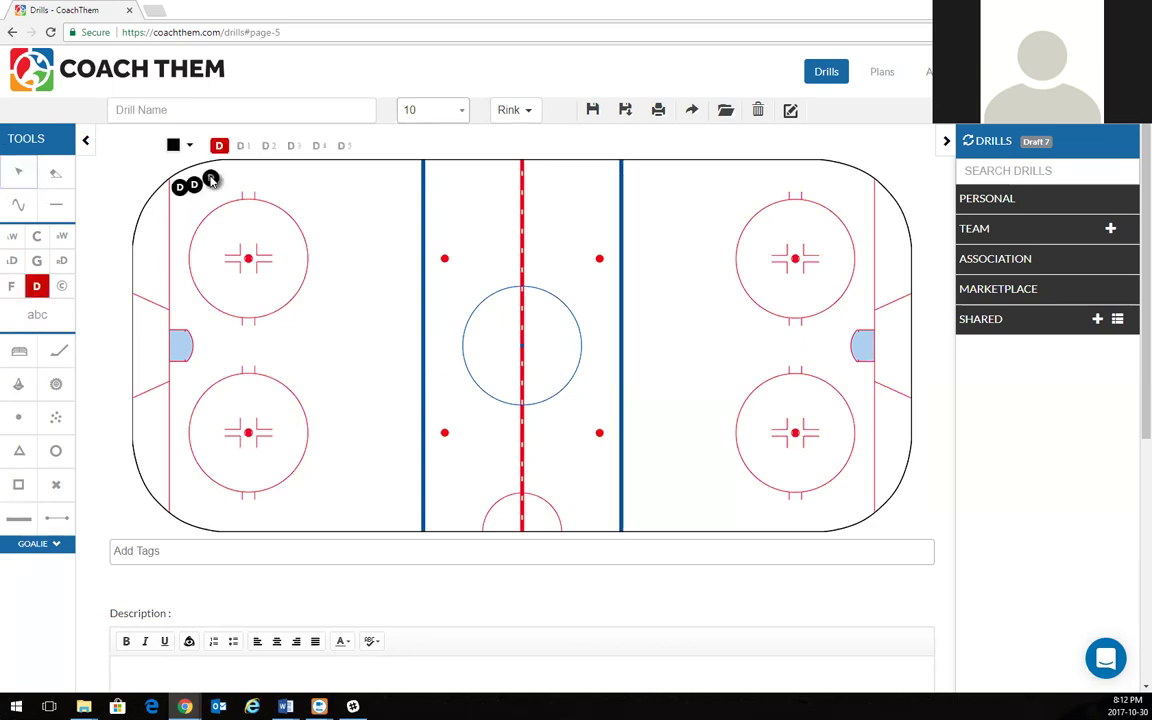
Place three black F markers just right of the left blue line at the upper boards and a G marker in the left crease
key("f")
left_click(432, 176)
left_click(452, 179)
left_click(466, 175)
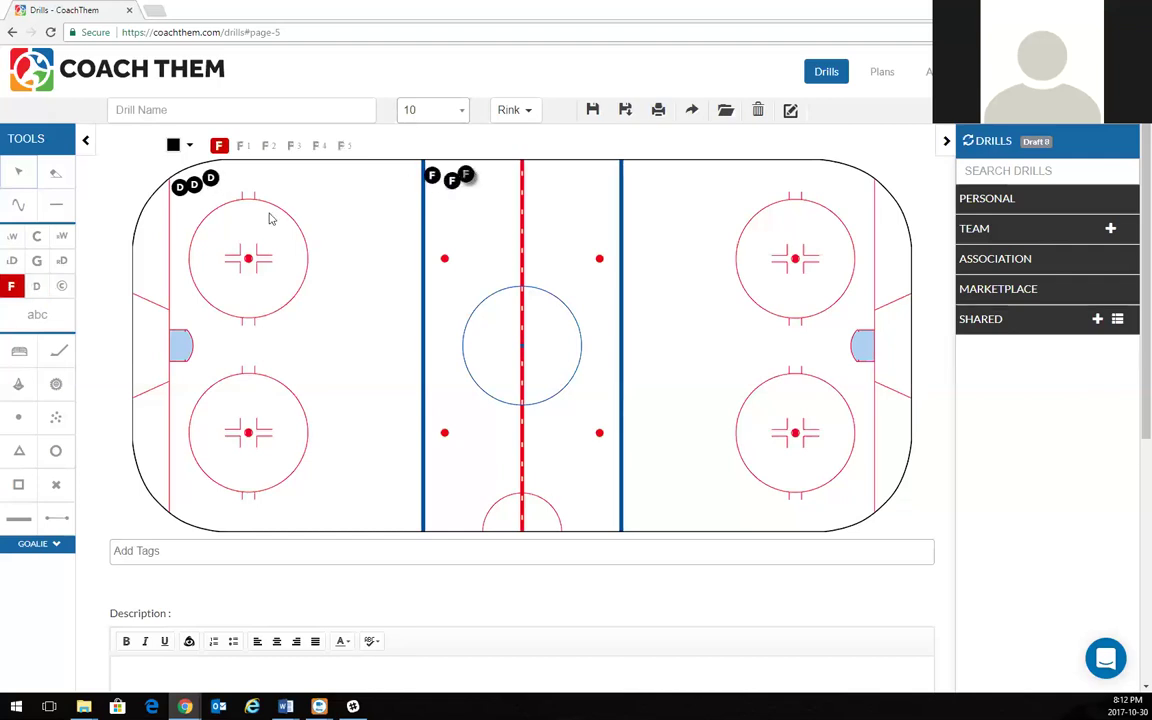
left_click(36, 260)
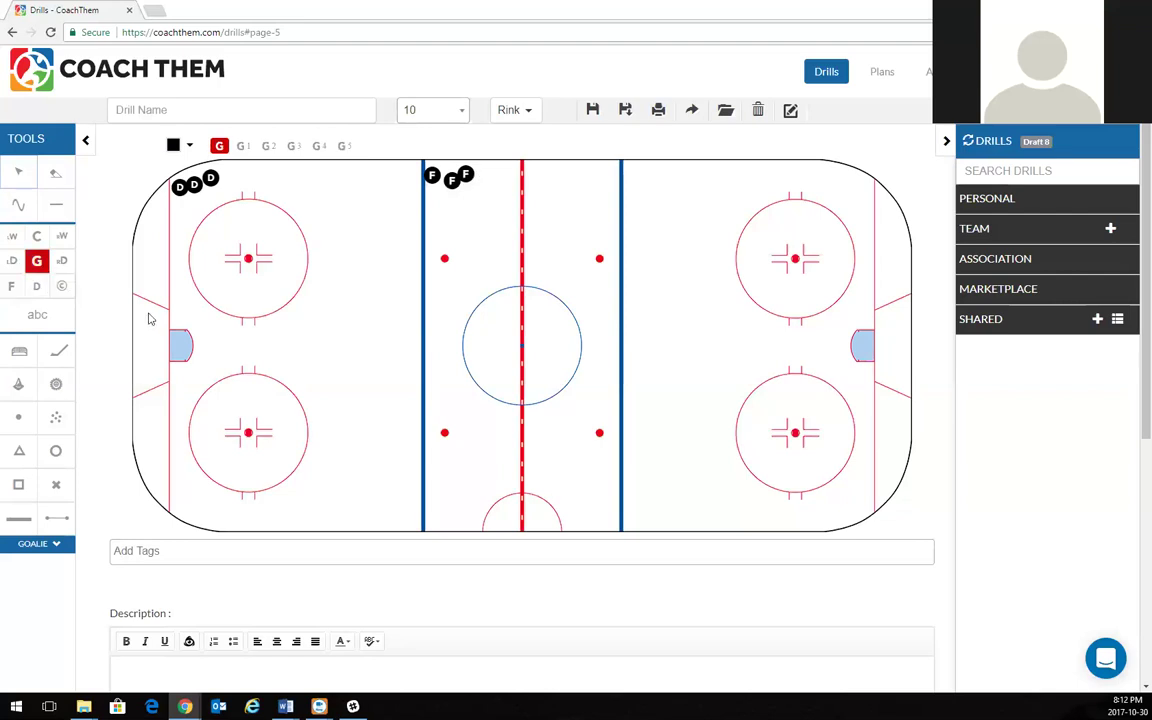
left_click(181, 346)
Place a coach marker beside the right blue line at mid-ice and a group of pucks just below the D markers
left_click(61, 286)
left_click(631, 345)
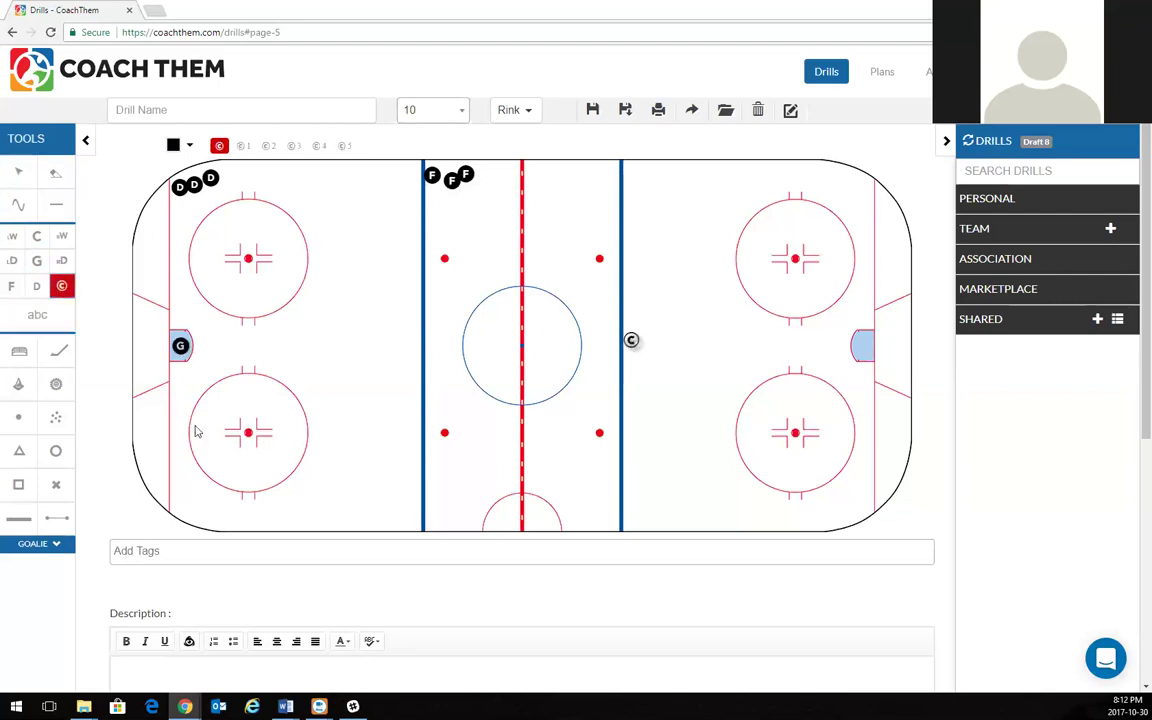
left_click(55, 417)
left_click(190, 206)
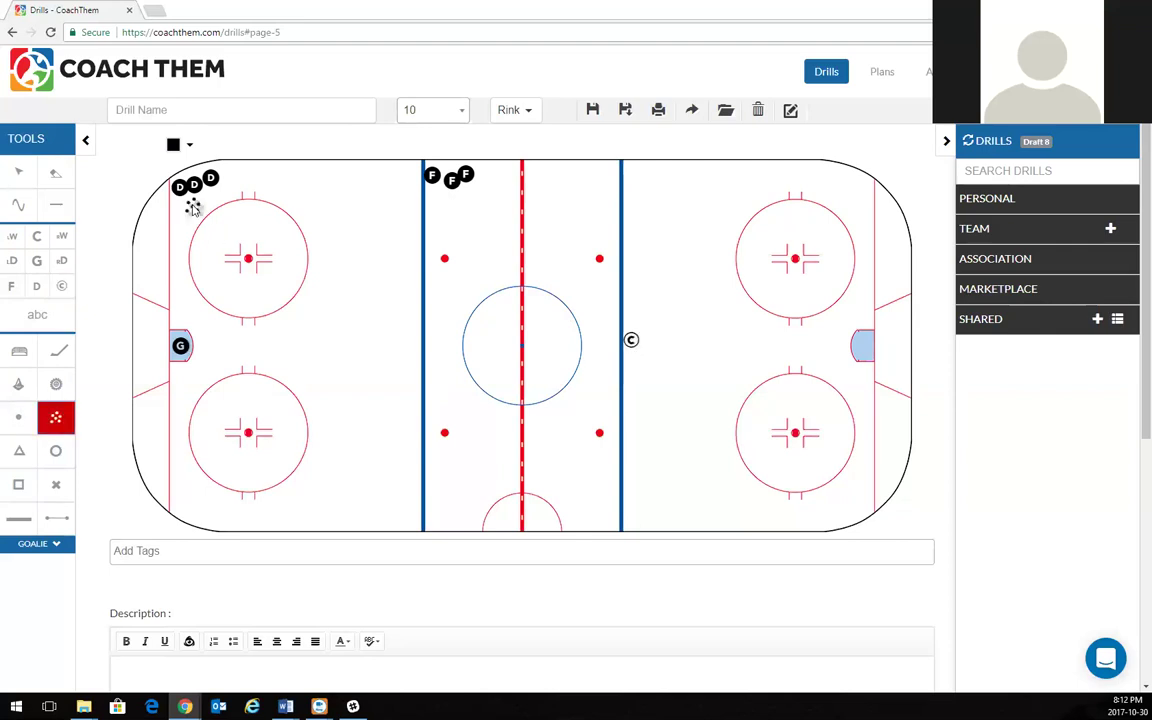
Try a freehand Skate With Puck line from the pucks down behind the left net, and erase it
left_click(15, 204)
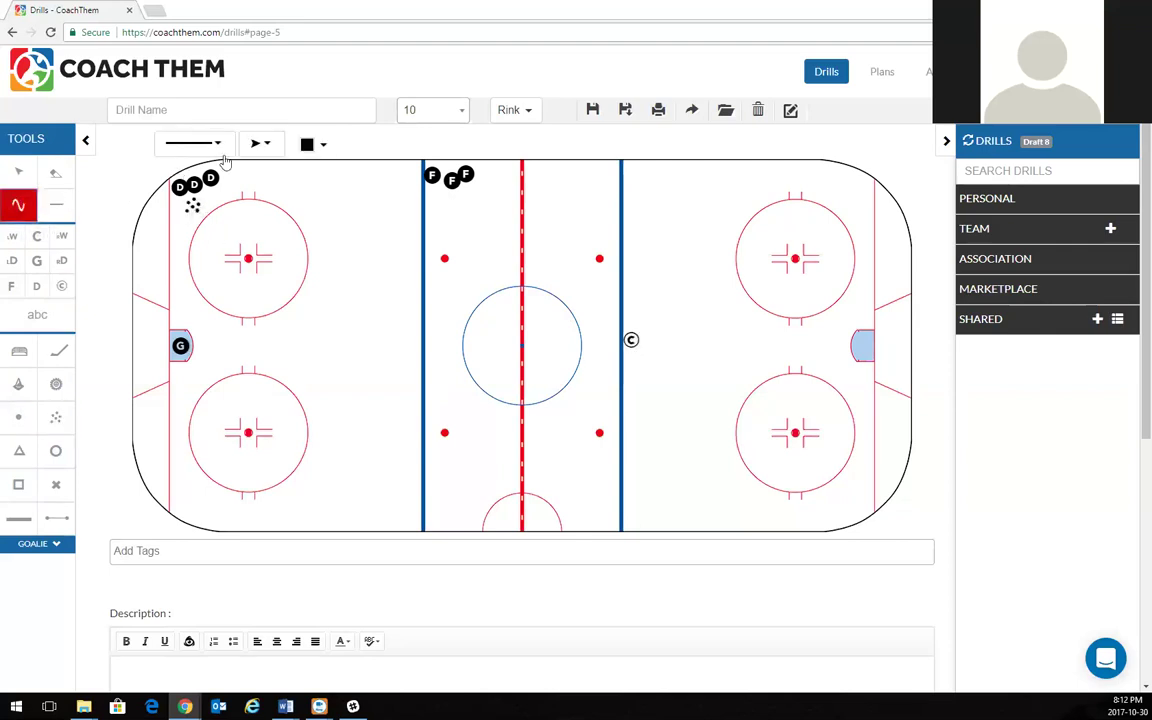
left_click(205, 143)
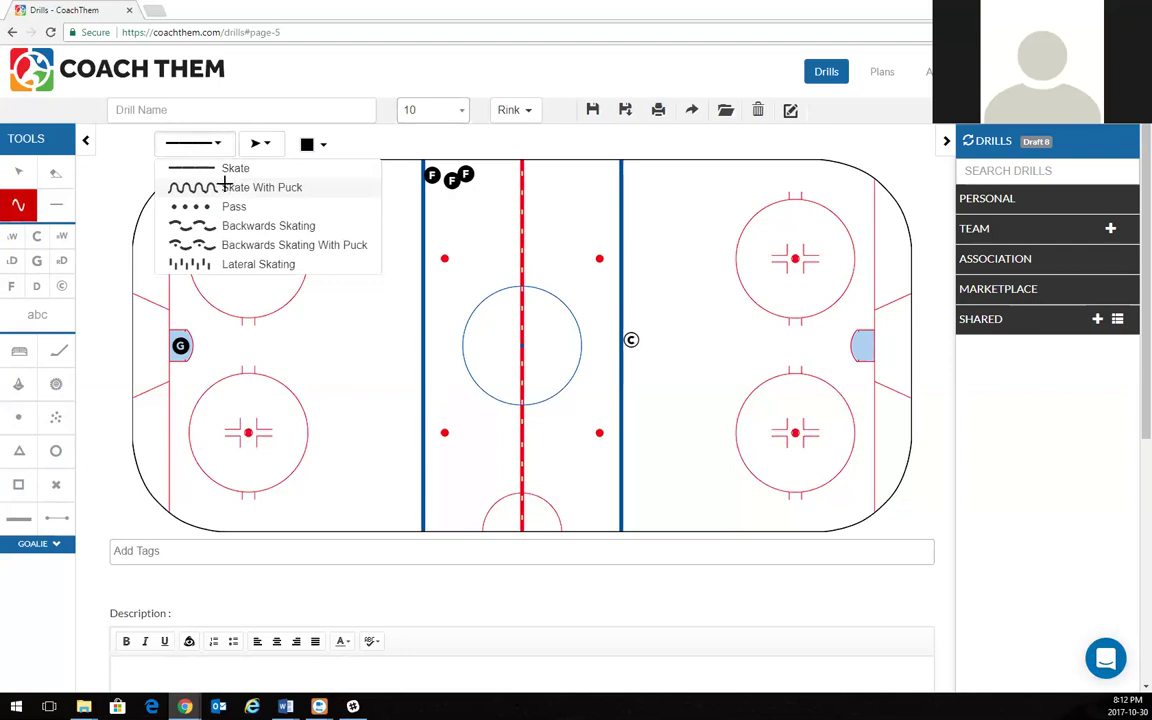
left_click(224, 187)
mouse_move(170, 200)
left_mouse_down()
mouse_move(145, 314)
mouse_move(157, 378)
left_mouse_up()
left_click(56, 174)
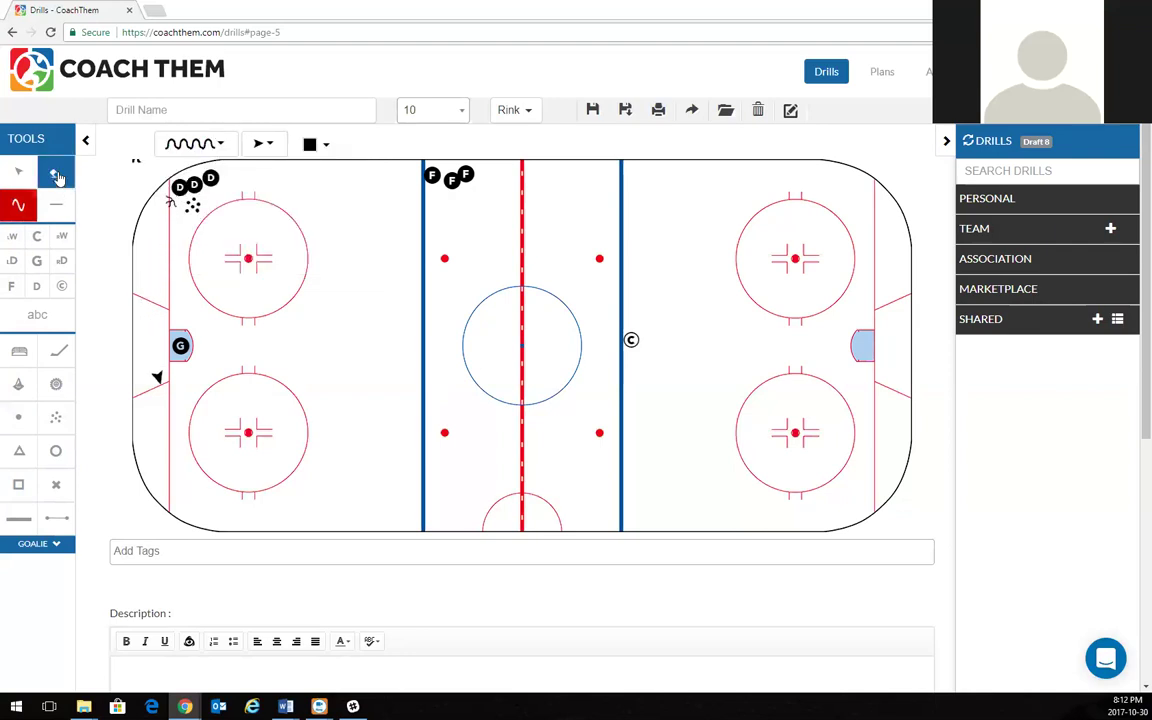
left_click(57, 176)
left_click(165, 198)
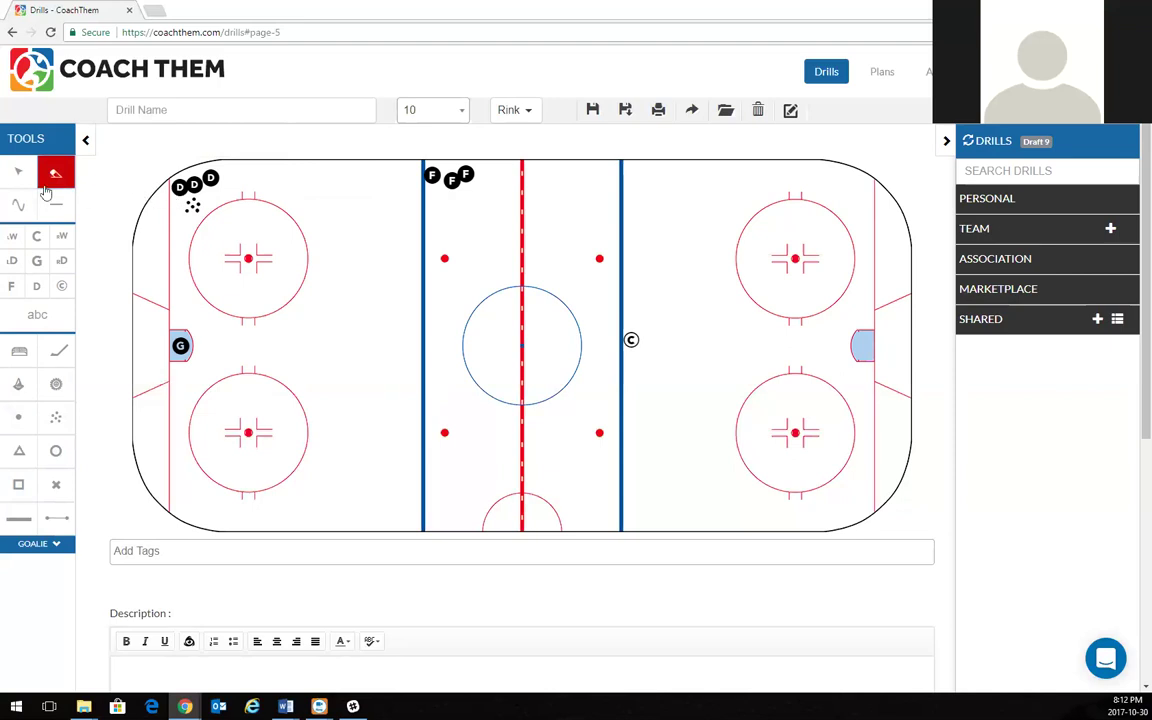
Draw a freehand Skate With Puck line from the pucks, curving behind the left net to the lower side of the crease
left_click(18, 202)
left_click(192, 143)
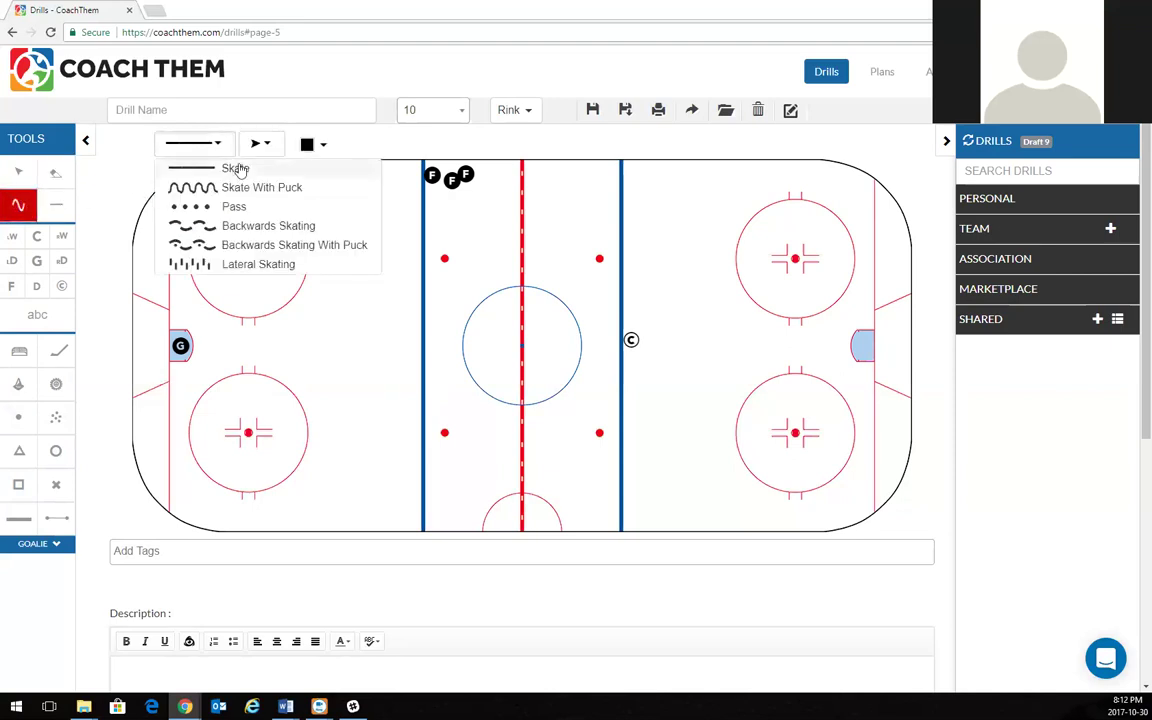
left_click(226, 186)
mouse_move(173, 212)
left_mouse_down()
mouse_move(158, 220)
mouse_move(149, 325)
mouse_move(176, 387)
left_mouse_up()
Draw a short straight Pass line from the puck carrier's endpoint toward the slot and a curved Skate line from the F markers to its tip
left_click(56, 204)
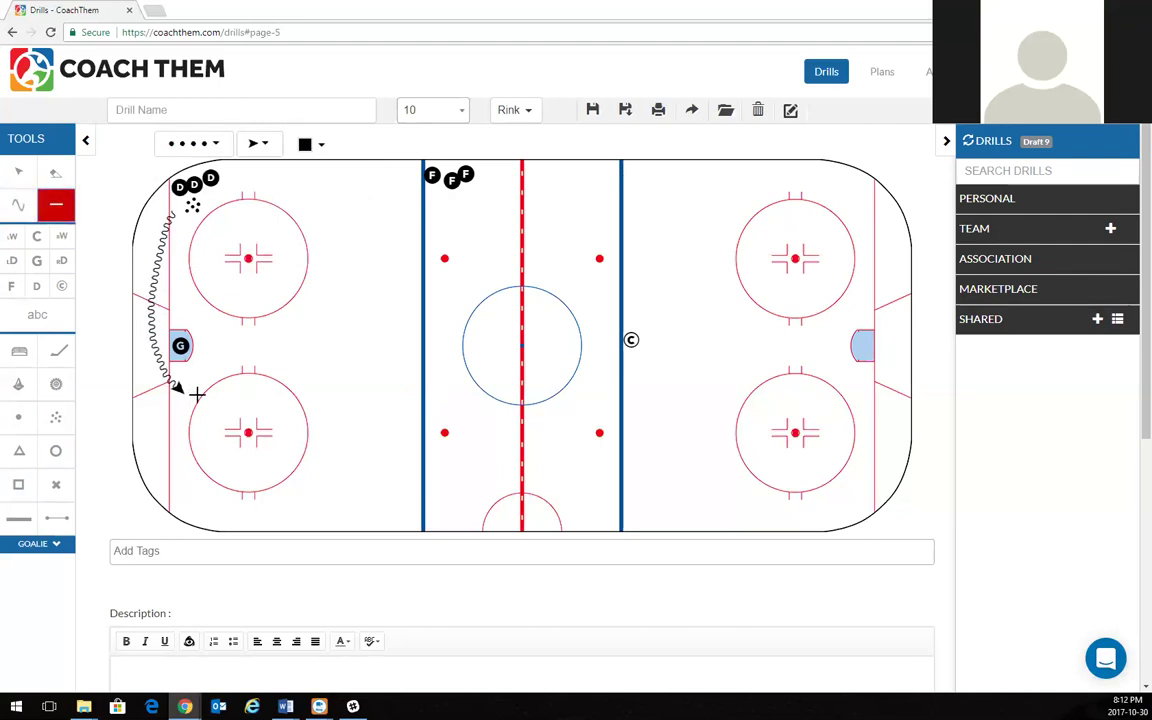
left_click_drag(197, 389, 228, 364)
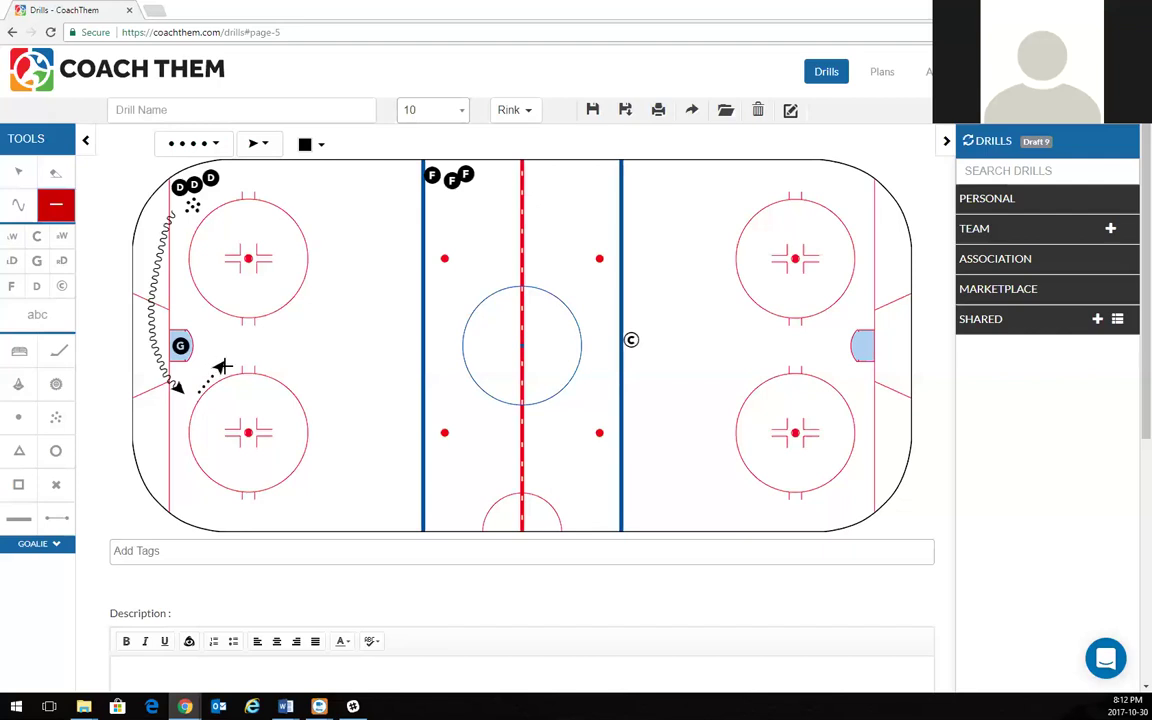
left_click(18, 204)
mouse_move(413, 182)
left_mouse_down()
mouse_move(288, 218)
mouse_move(249, 262)
mouse_move(236, 355)
left_mouse_up()
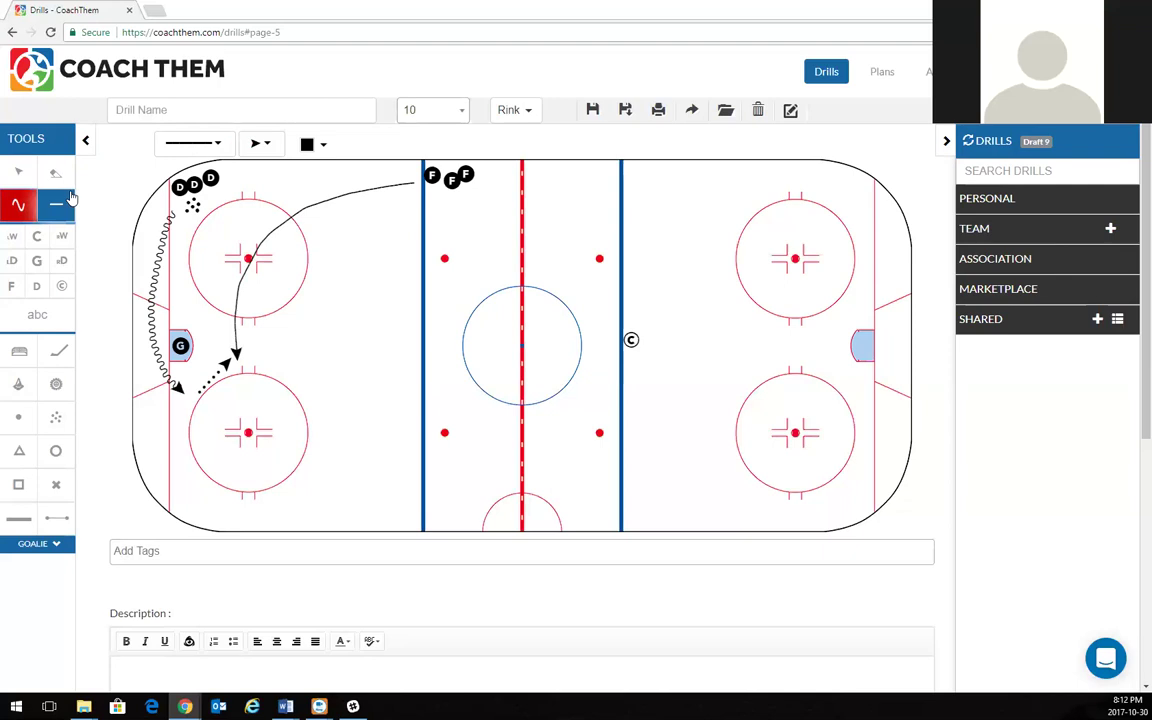
Draw a freehand Skate With Puck line from the slot past the center red line, plus straight Pass lines to and from the coach
left_click(196, 141)
left_click(240, 189)
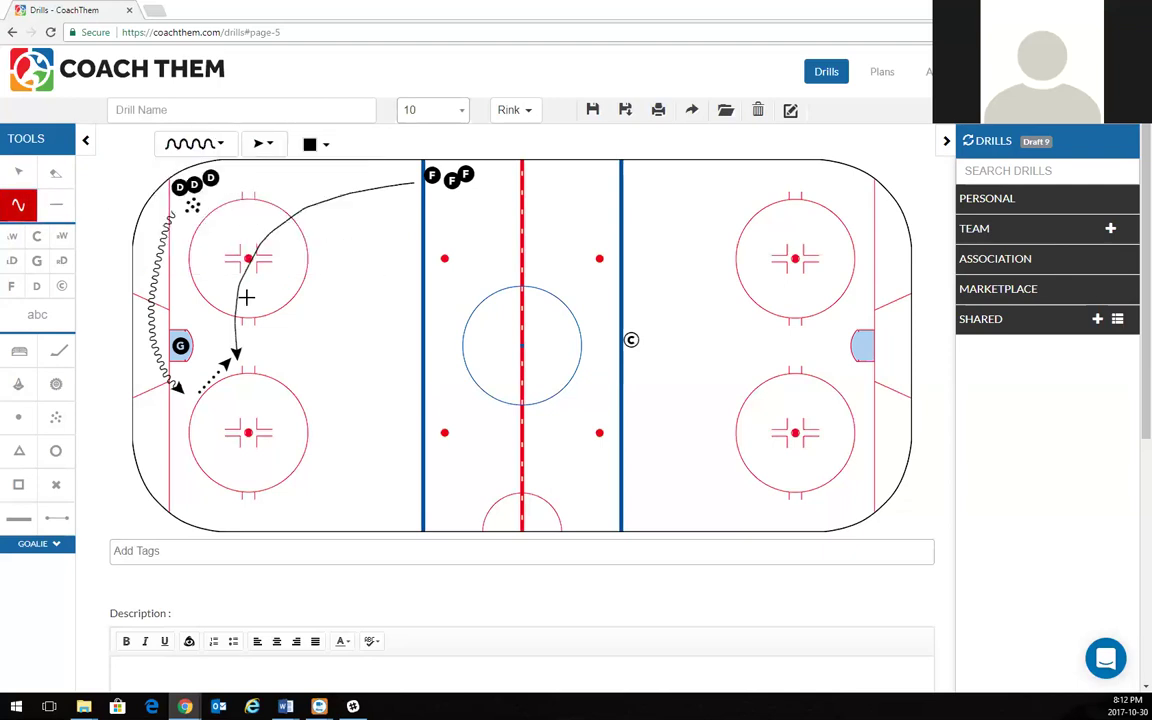
mouse_move(246, 363)
left_mouse_down()
mouse_move(275, 393)
mouse_move(391, 427)
mouse_move(533, 433)
mouse_move(611, 364)
mouse_move(586, 288)
left_mouse_up()
left_click(56, 204)
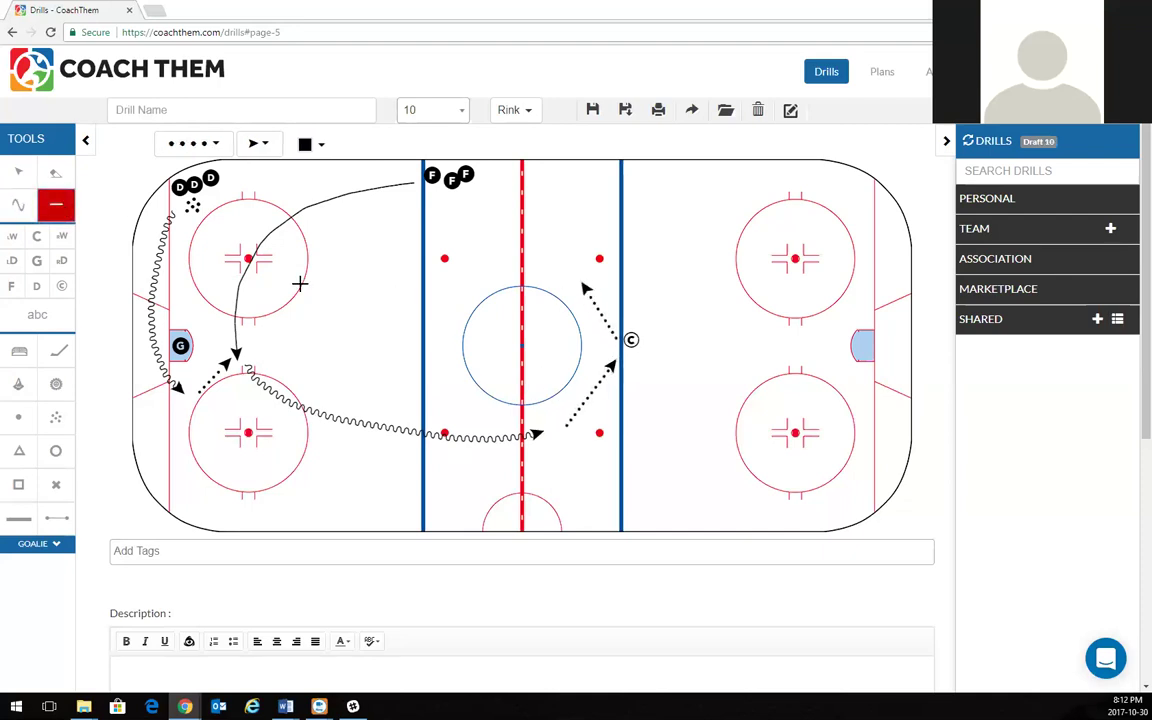
Draw freehand Skate lines from the first pass's start around to the left blue line, and from the lower neutral-zone pass looping behind the coach
left_click(18, 204)
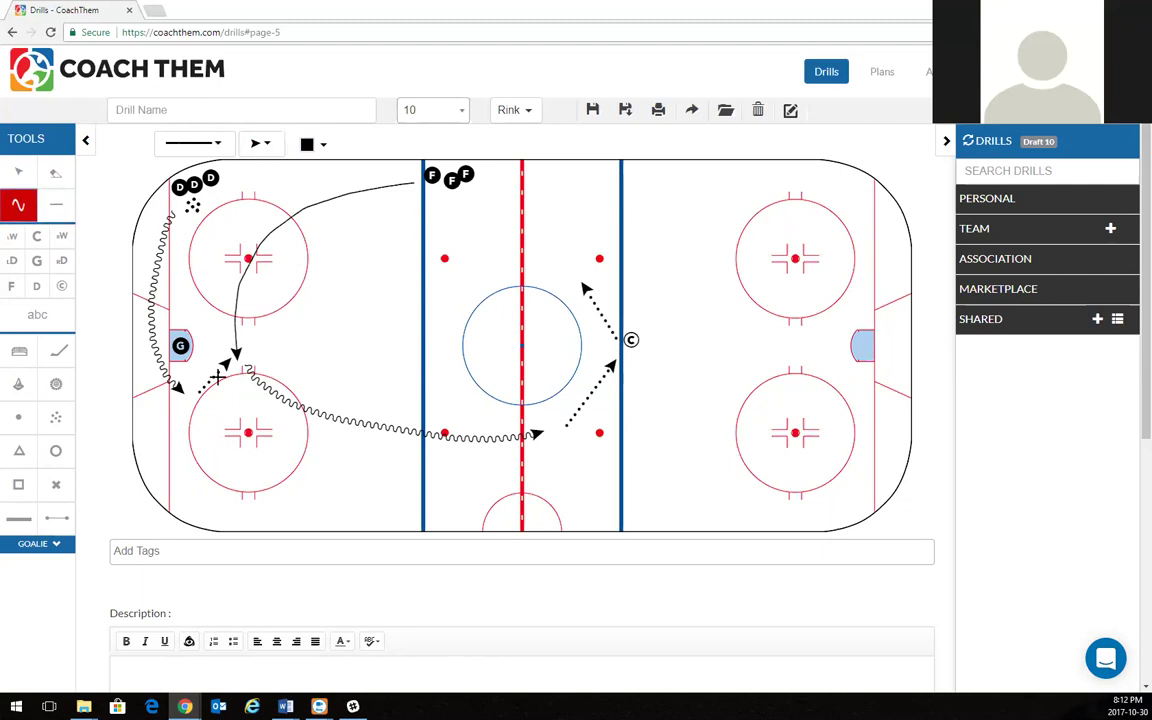
mouse_move(201, 400)
left_mouse_down()
mouse_move(272, 450)
mouse_move(380, 450)
mouse_move(430, 388)
mouse_move(433, 355)
left_mouse_up()
mouse_move(574, 433)
left_mouse_down()
mouse_move(686, 429)
mouse_move(710, 352)
mouse_move(702, 322)
mouse_move(638, 267)
mouse_move(614, 266)
left_mouse_up()
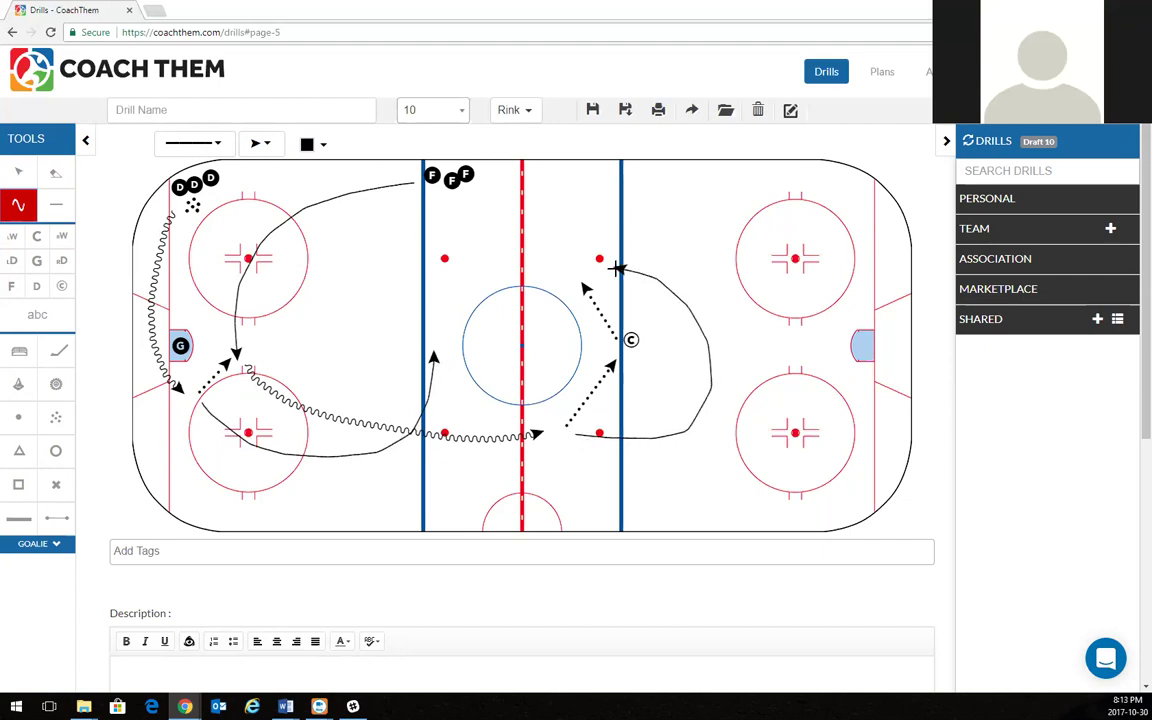
Give the Skate line ending at the left blue line a Pivot Arrow Head
left_click(19, 173)
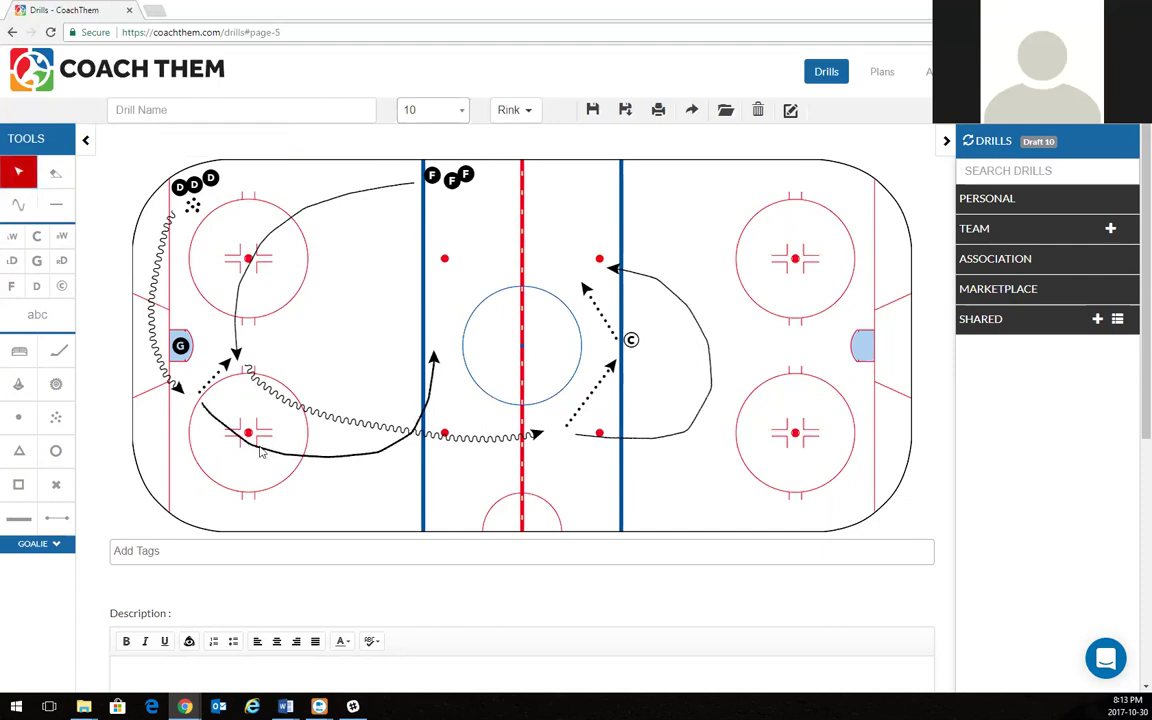
left_click(260, 452)
left_click(279, 147)
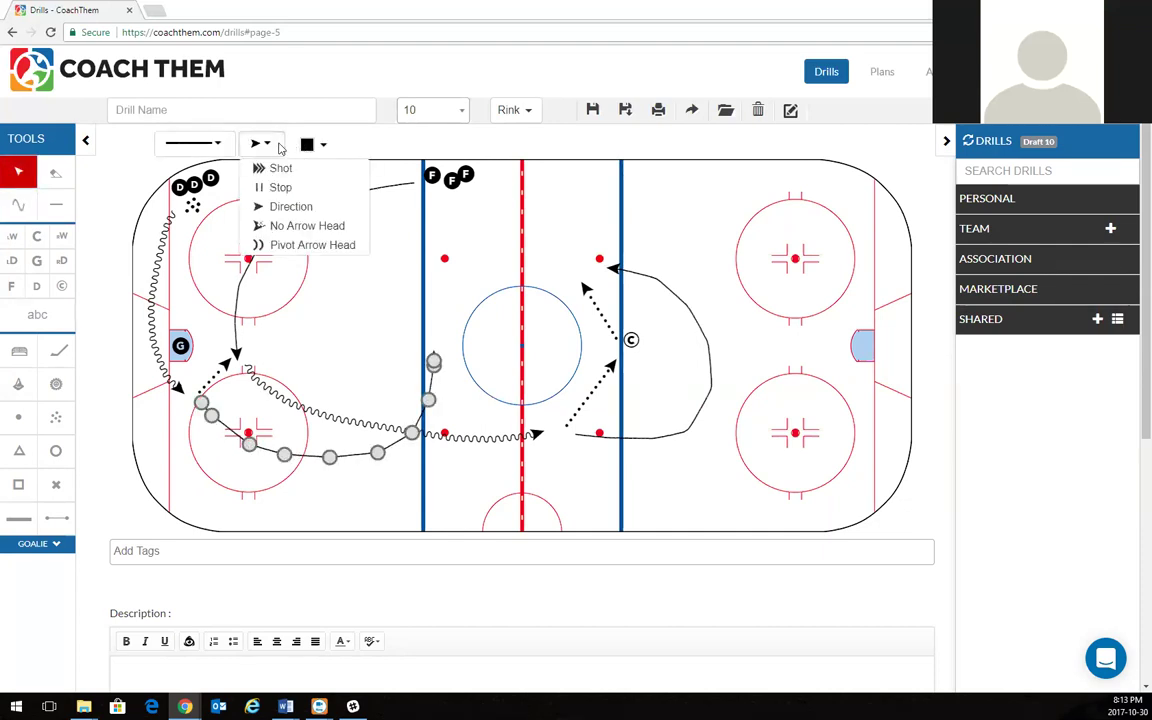
left_click(318, 245)
left_click(443, 368)
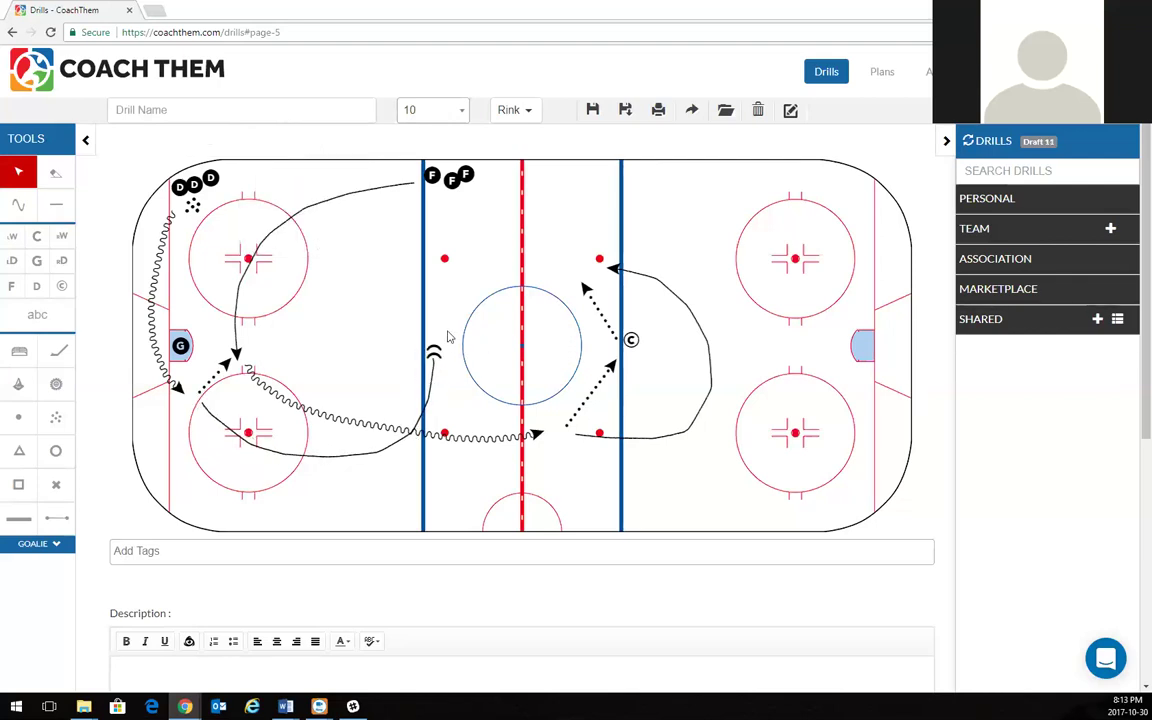
Draw a freehand Skate With Puck line from the upper neutral-zone dot by the right blue line to the upper left faceoff circle
left_click(18, 204)
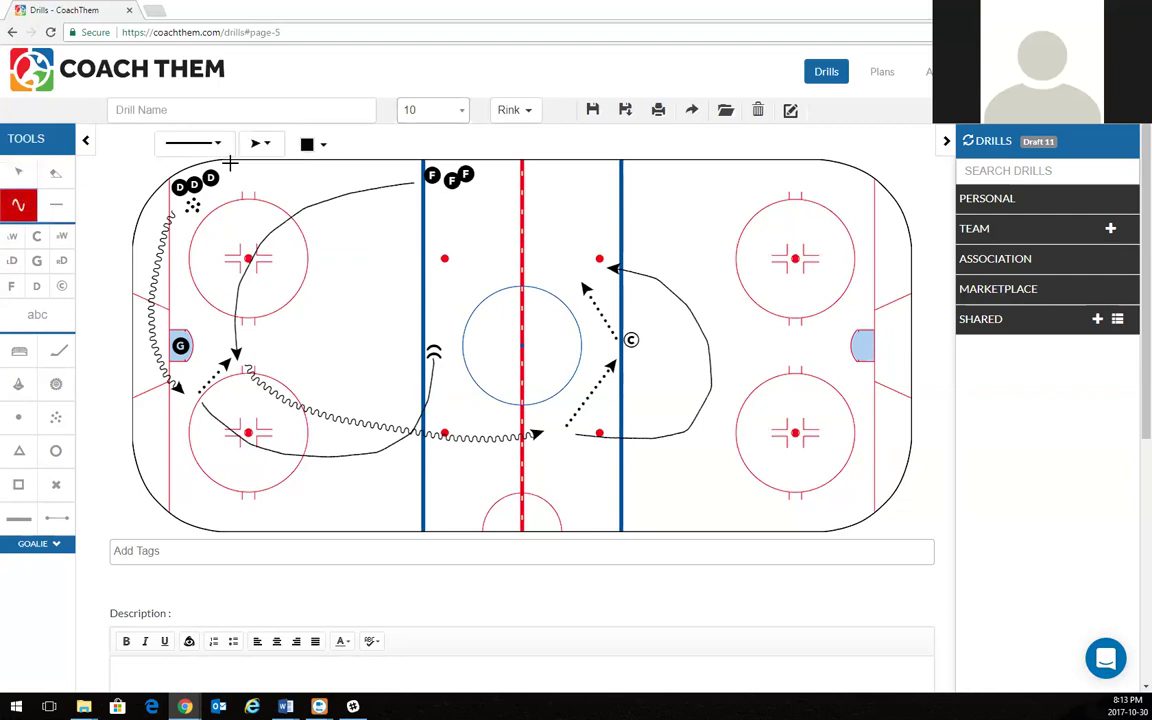
left_click(195, 143)
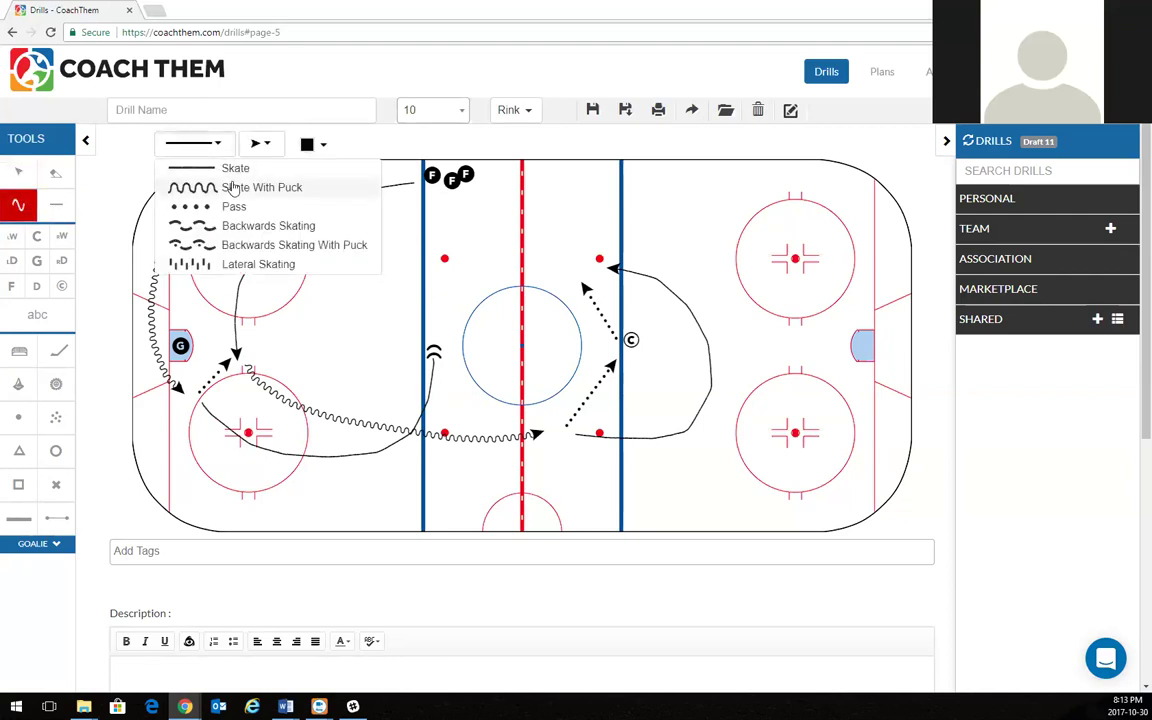
left_click(232, 188)
mouse_move(595, 262)
left_mouse_down()
mouse_move(455, 258)
mouse_move(237, 303)
left_mouse_up()
Draw a freehand Backwards Skating line from the pivot mark at the left blue line back to just below the upper left faceoff circle
left_click(201, 143)
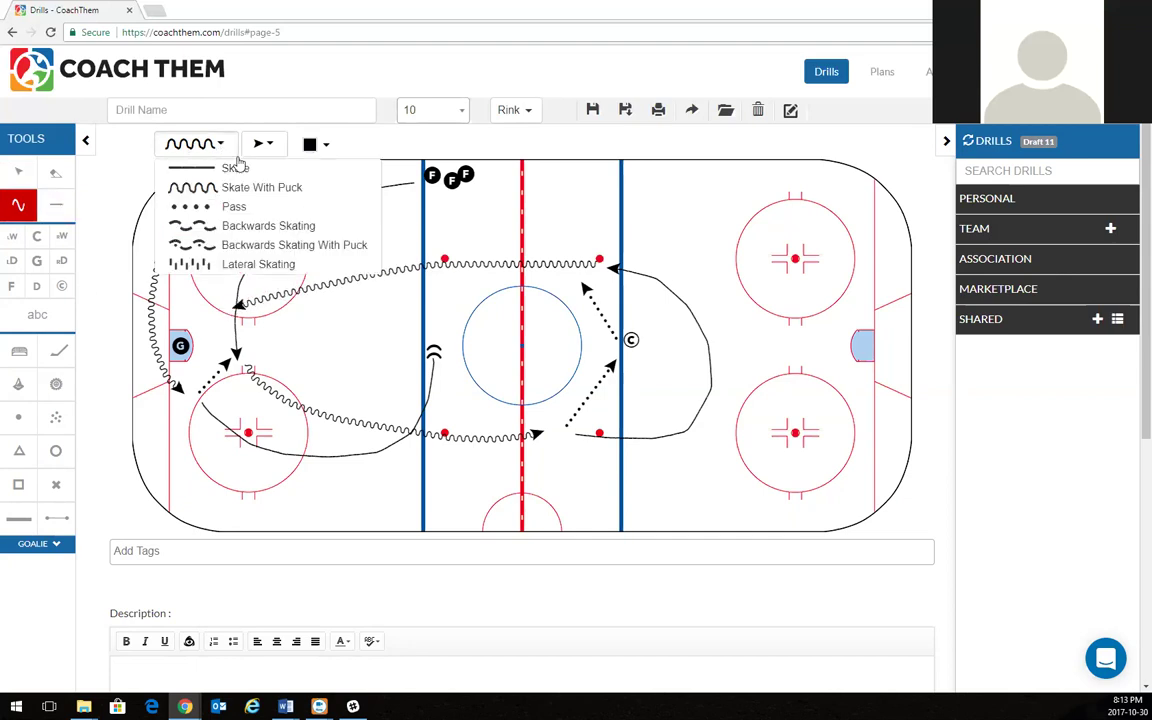
left_click(258, 226)
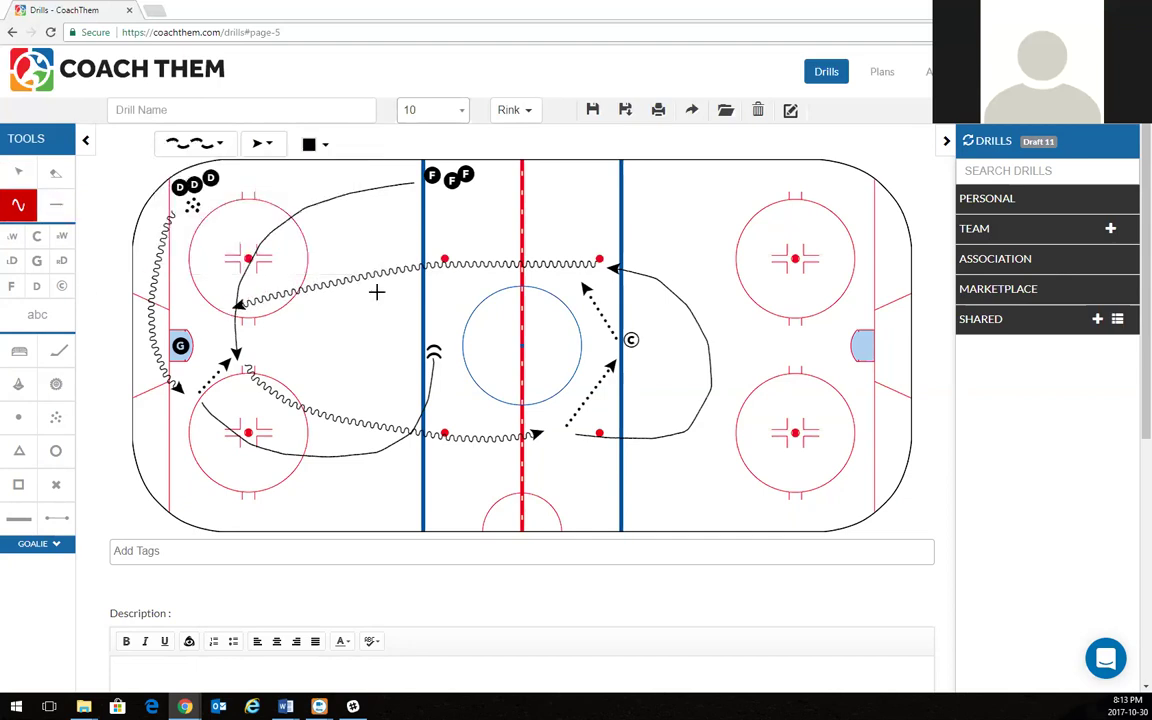
mouse_move(435, 340)
left_mouse_down()
mouse_move(417, 314)
mouse_move(339, 298)
mouse_move(251, 318)
left_mouse_up()
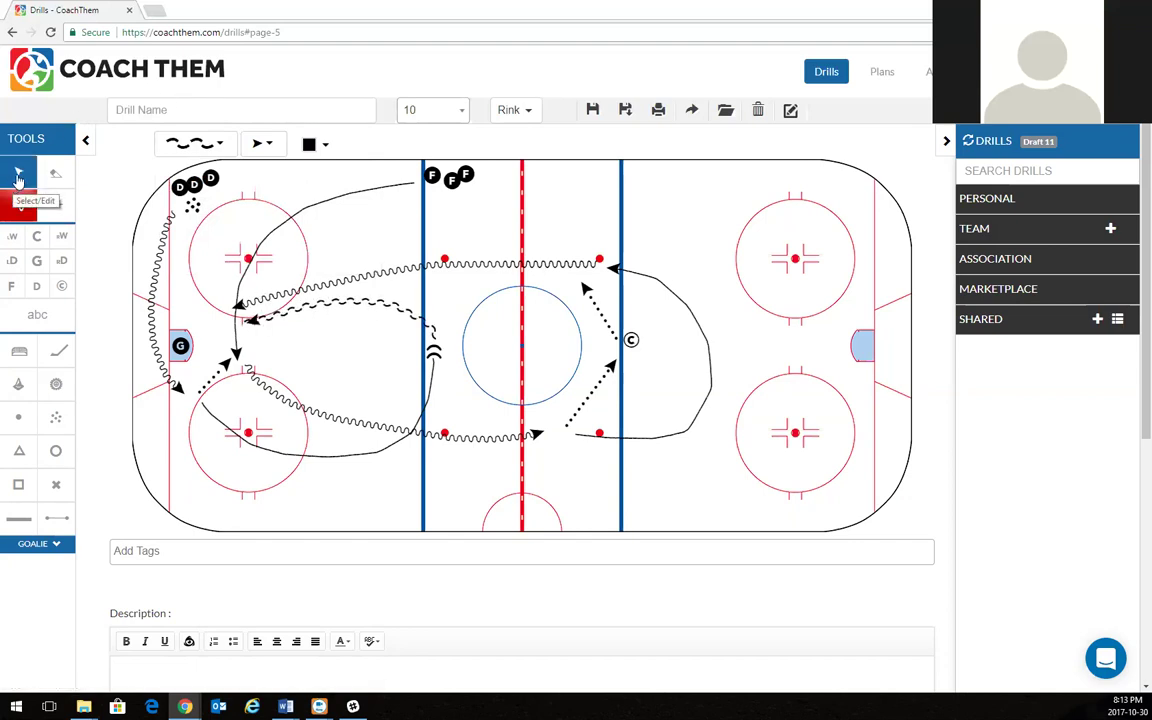
Reshape the pivot Skate line by moving its lower curve points, and shift the whole line slightly up and toward center ice
left_click(18, 176)
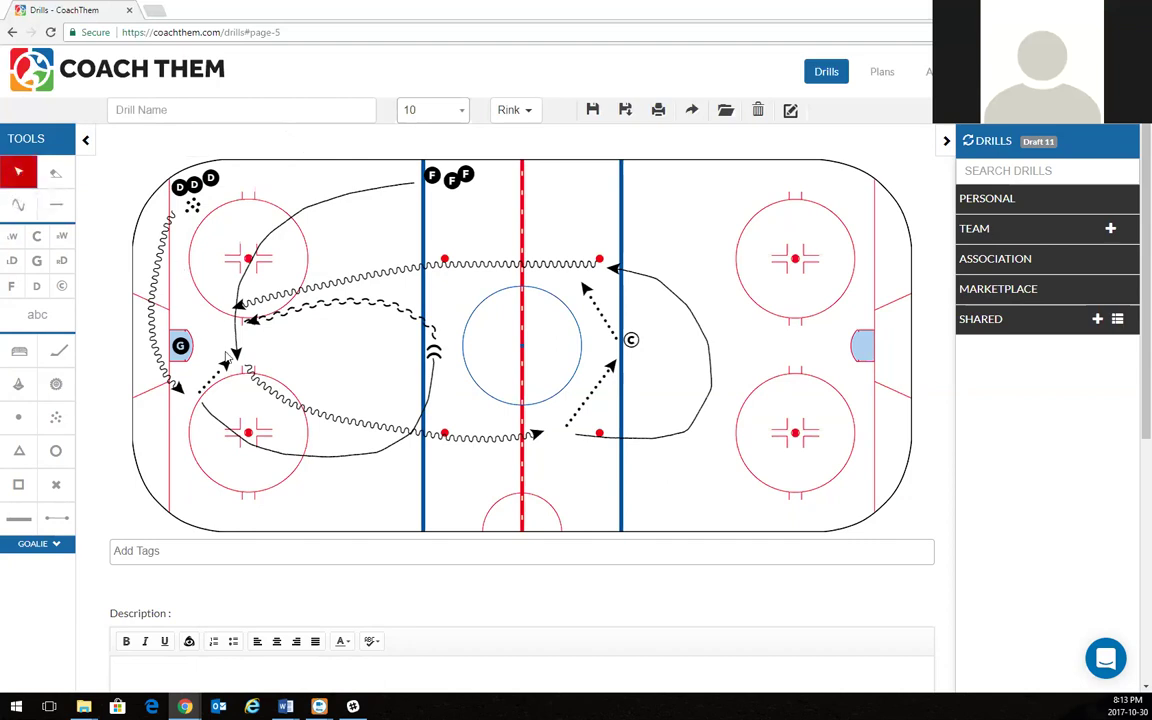
left_click(251, 446)
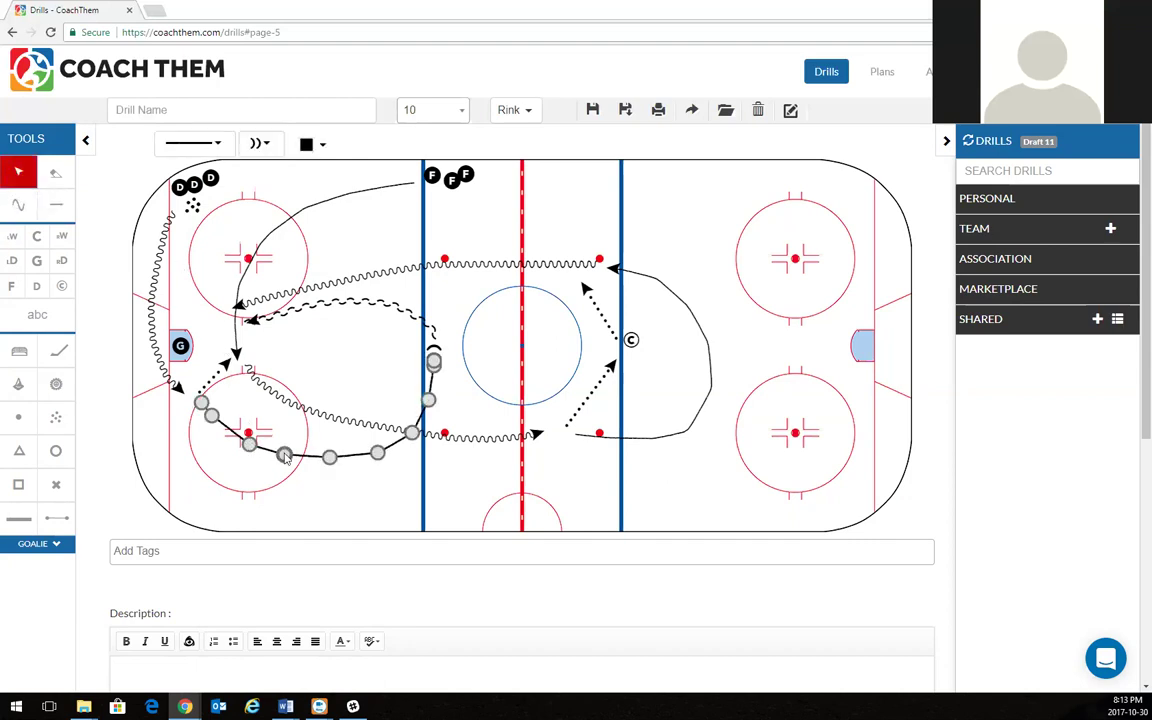
left_click_drag(331, 459, 285, 464)
left_click_drag(377, 453, 383, 454)
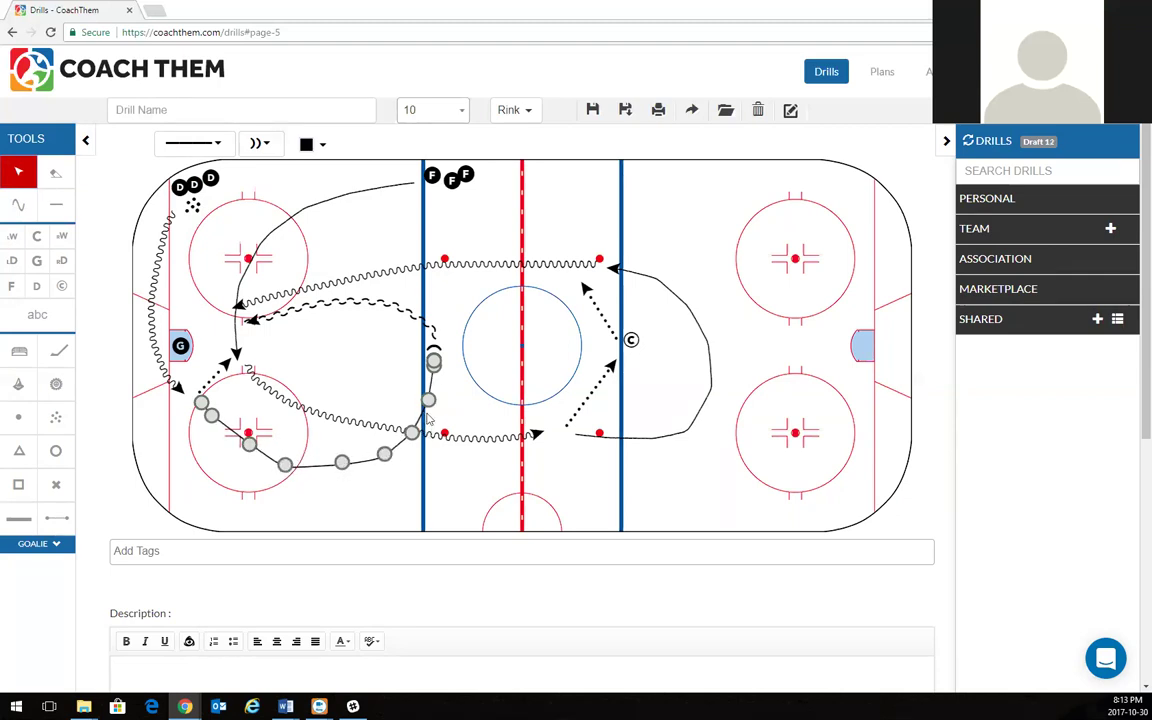
left_click(327, 470)
left_click_drag(330, 487, 332, 460)
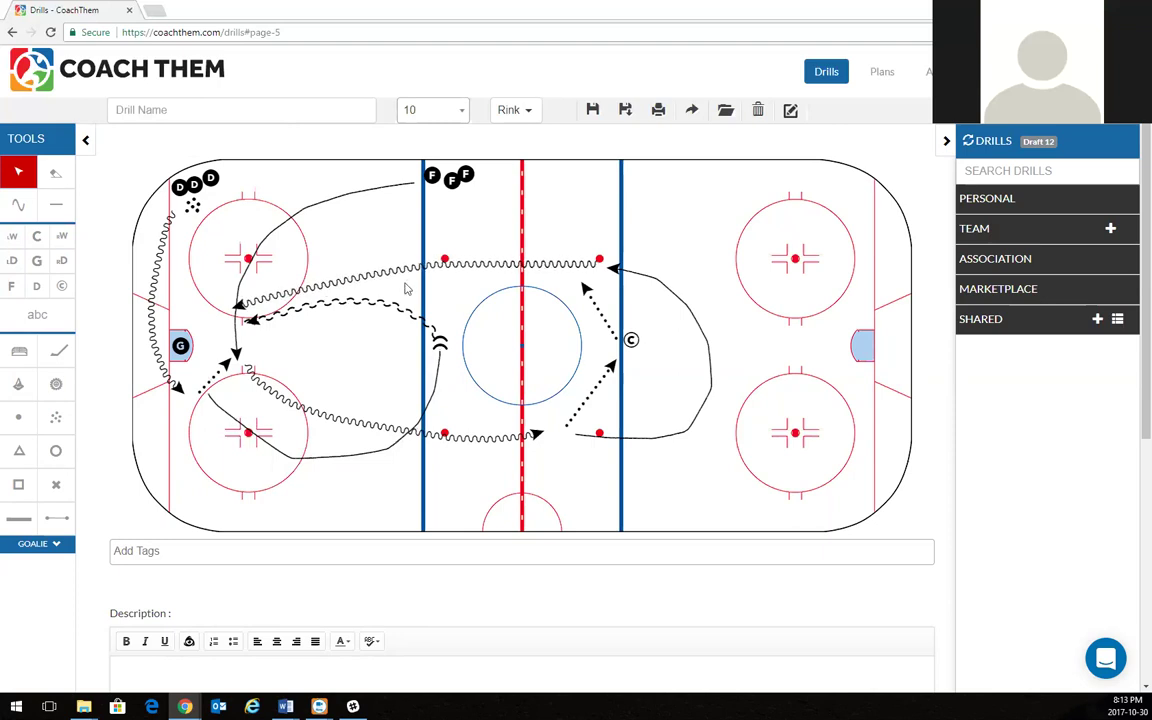
Name the drill "Best Drill Ever" and check the duration options, keeping 10
left_click(277, 110)
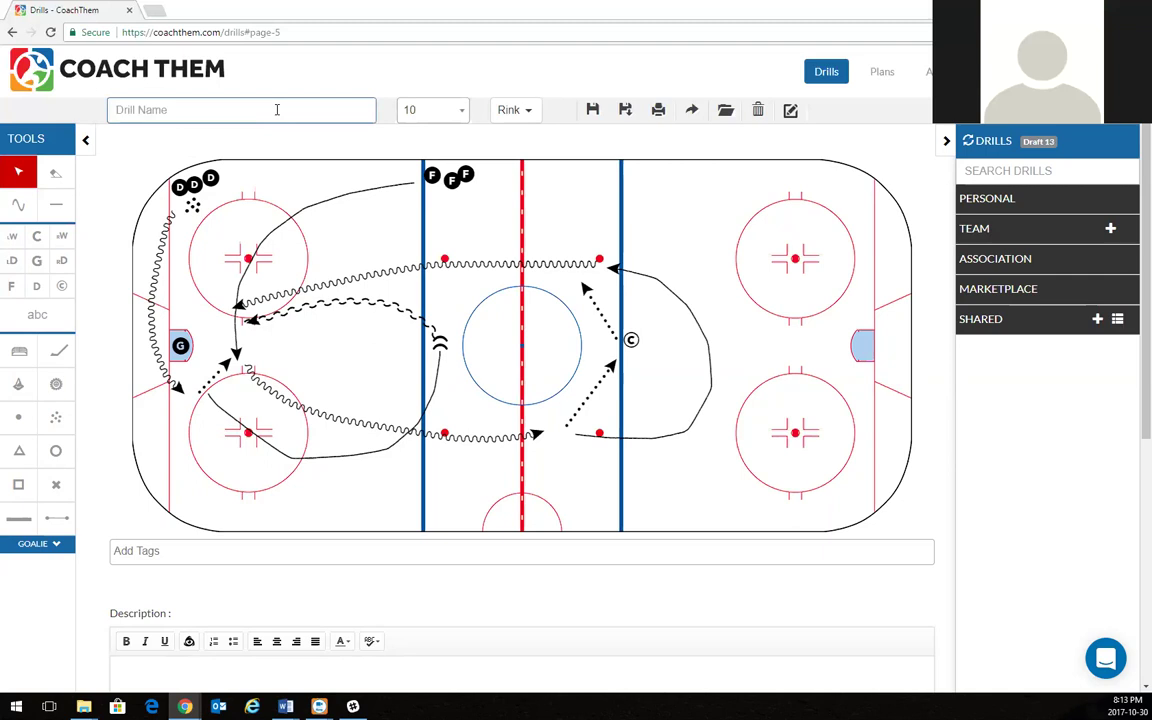
type("Best Drill EVer")
key("BackSpace")
type("ver")
left_click(440, 114)
left_click(392, 238)
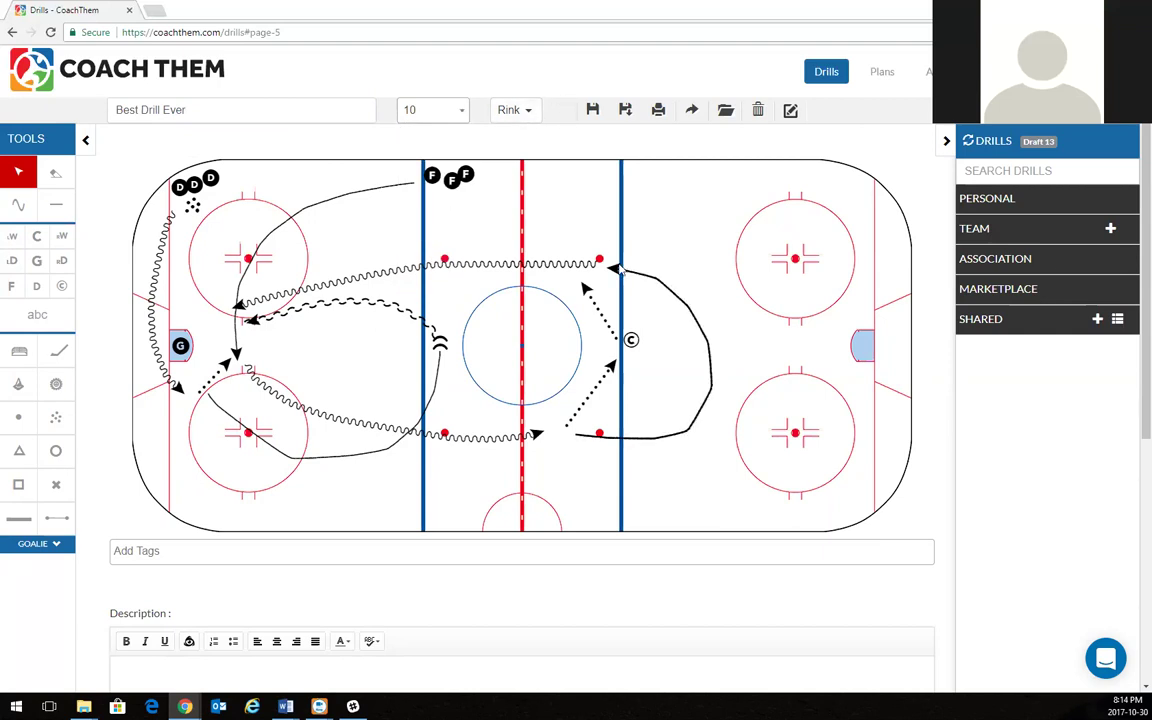
Tag the drill with Warmup and 1 vs 1
scroll(140, 622, "down", 1)
scroll(309, 424, "up", 1)
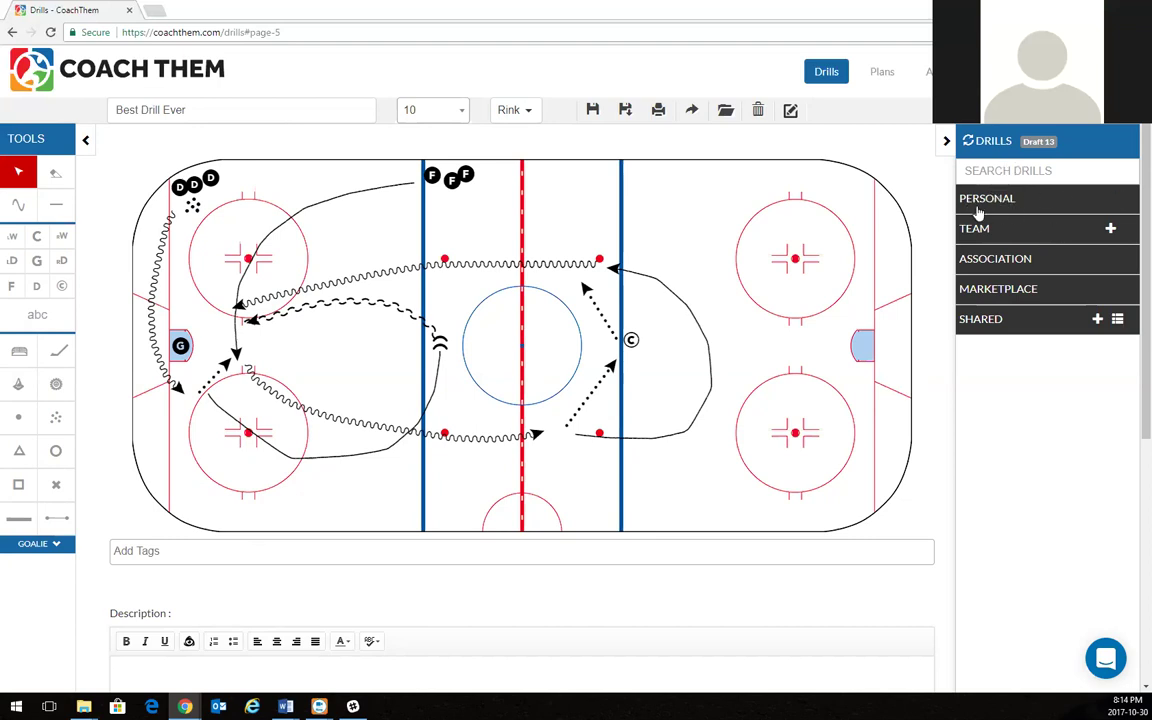
left_click(204, 550)
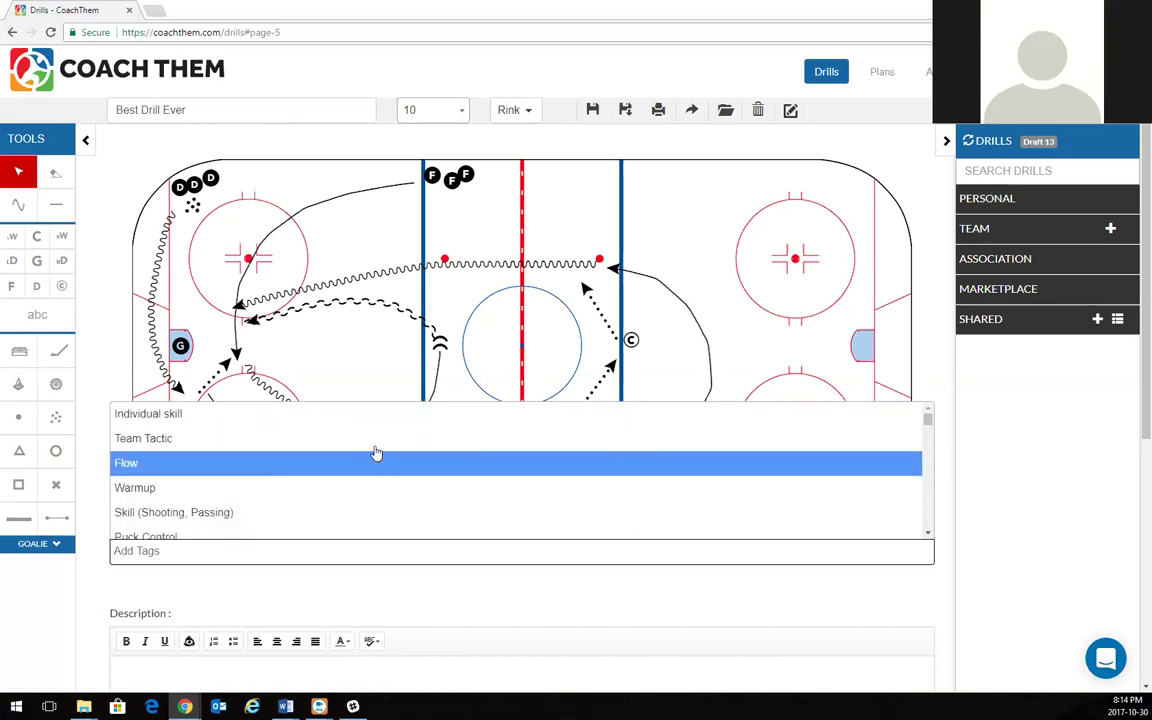
left_click(286, 489)
left_click(208, 545)
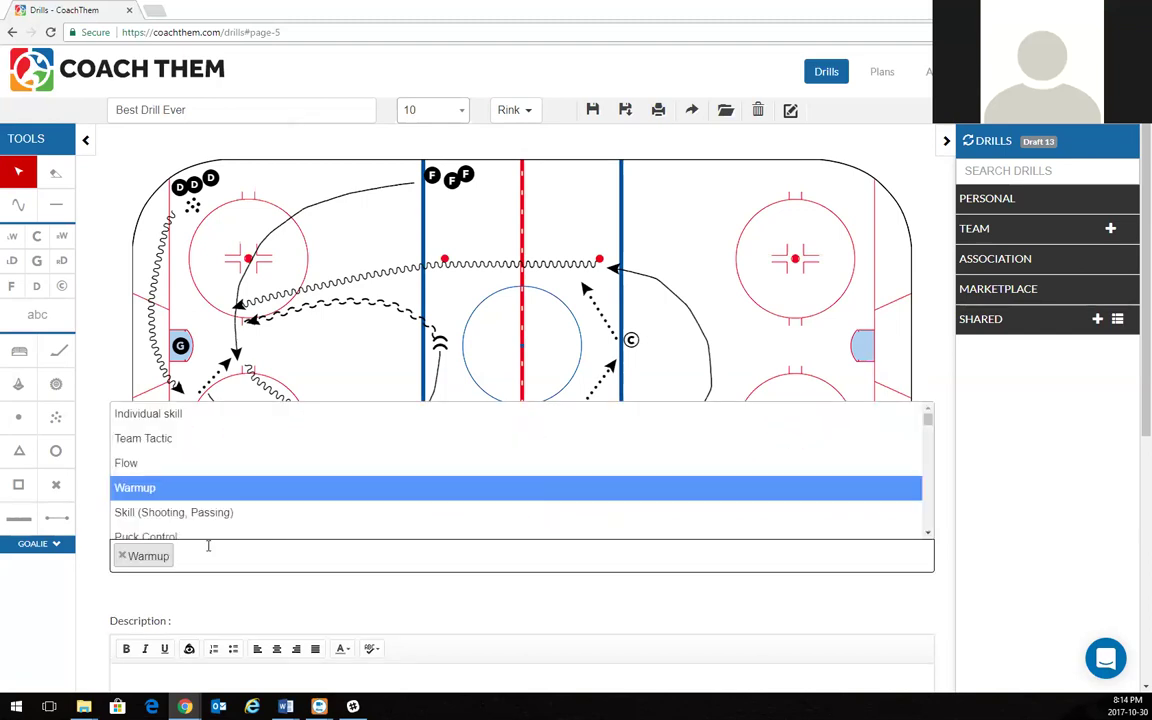
type("1")
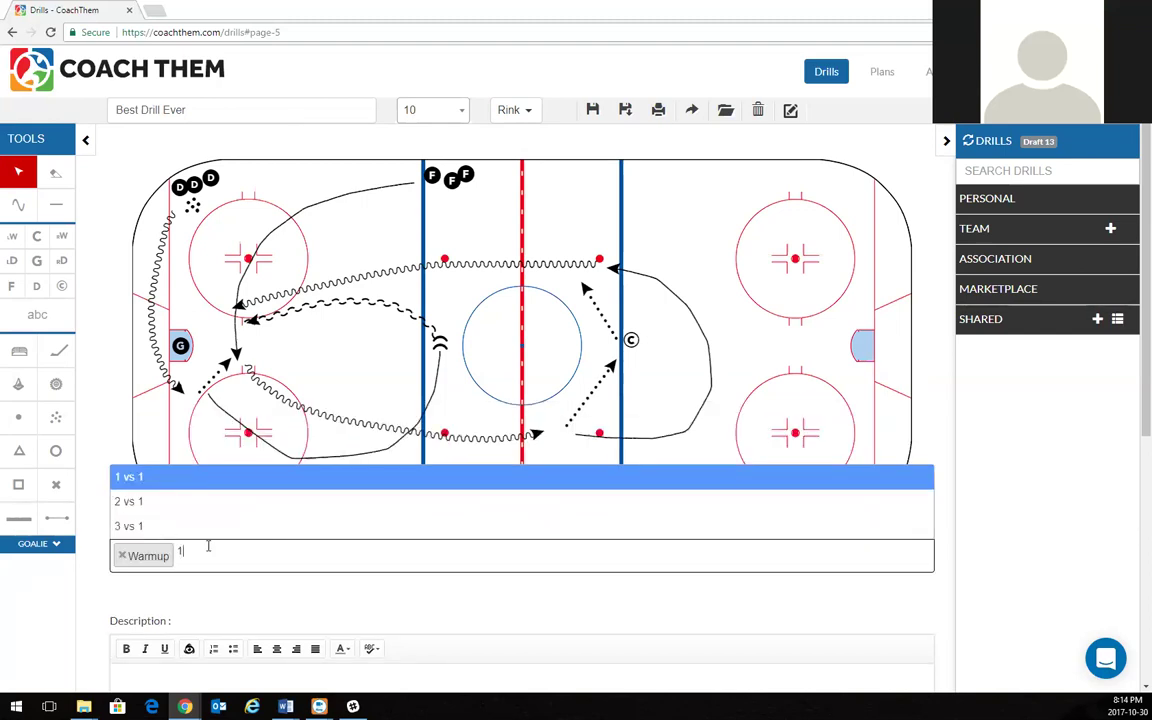
left_click(204, 480)
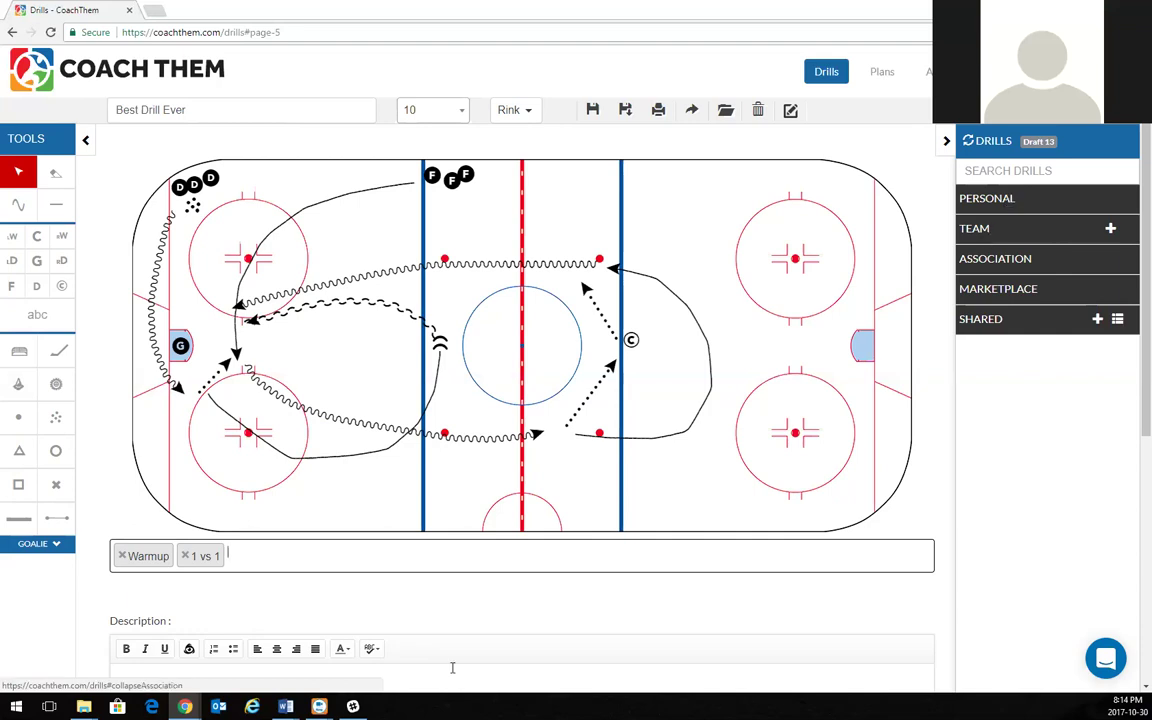
Write a bulleted description line with icons: black D icon, "skates behind net and passes to", black F icon
scroll(296, 500, "down", 1)
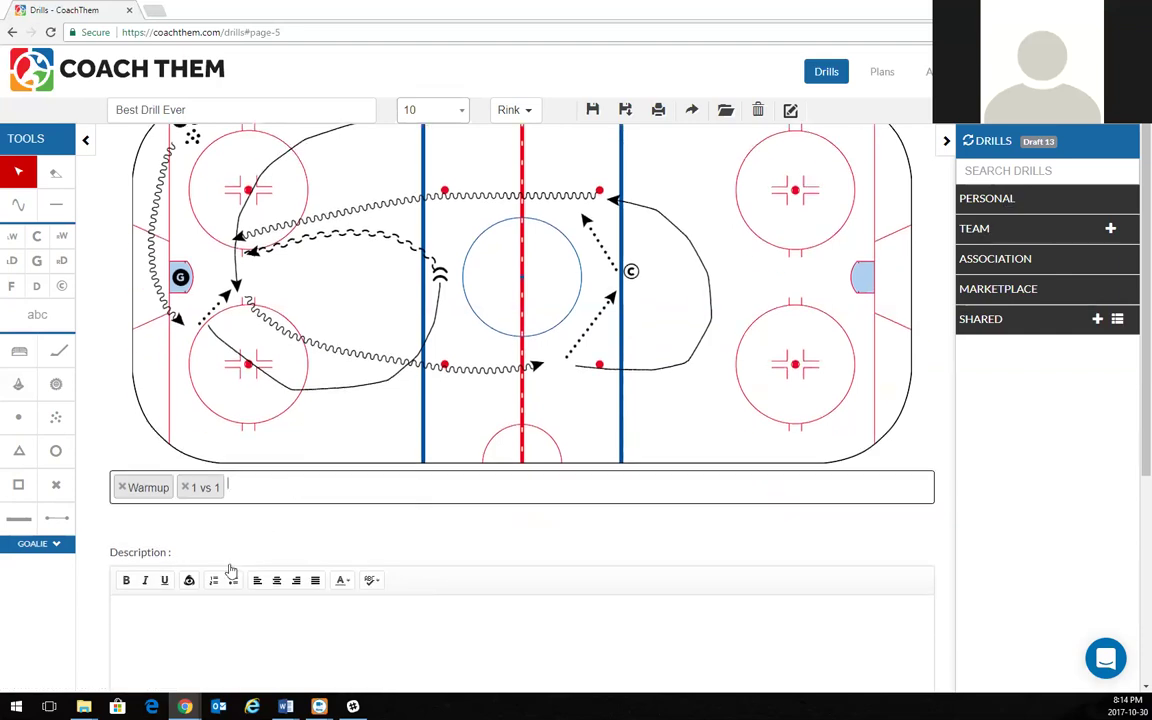
left_click(210, 618)
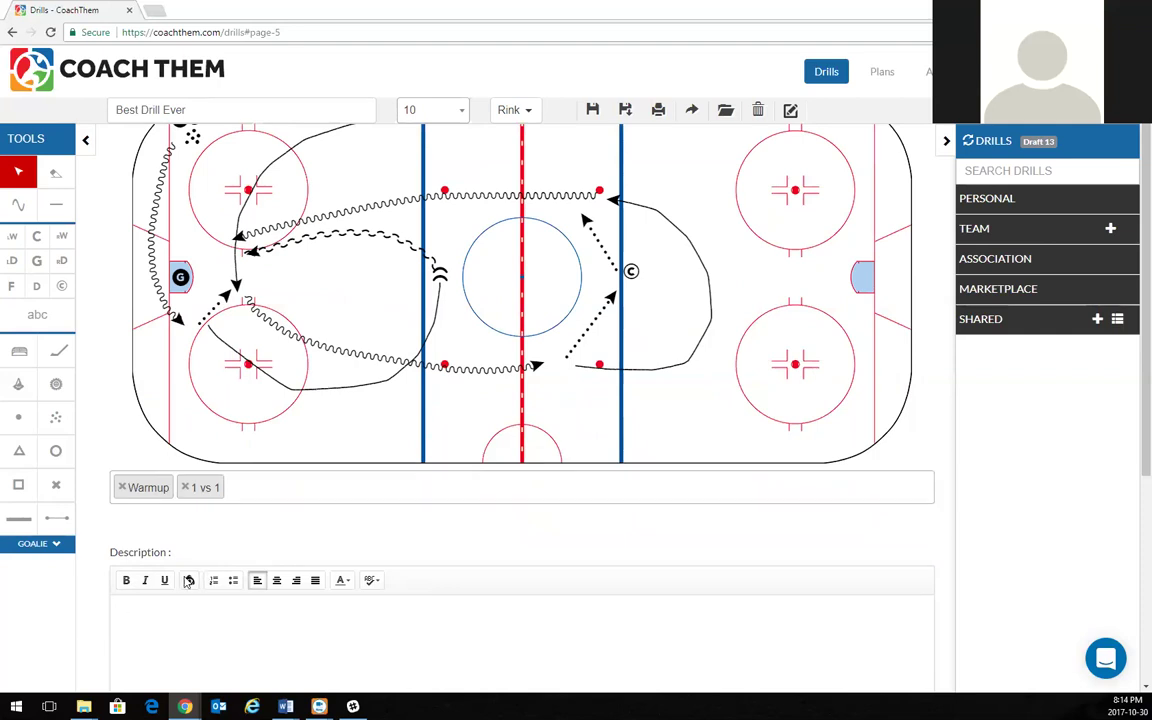
left_click(213, 580)
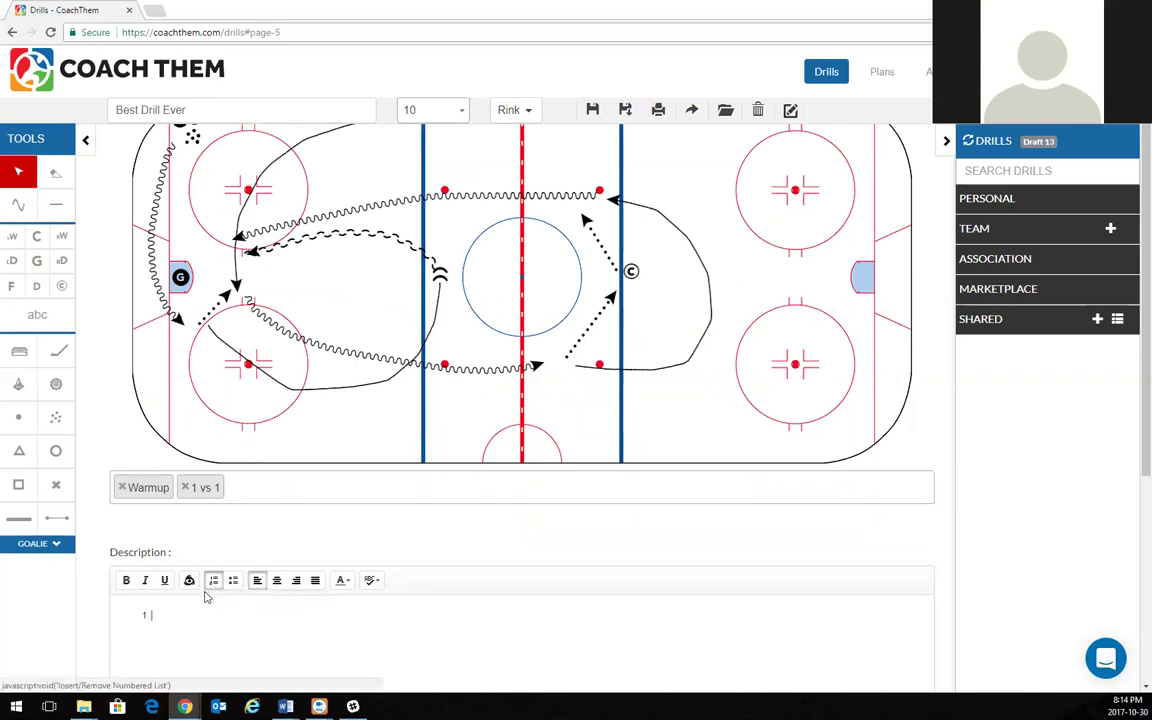
key("BackSpace")
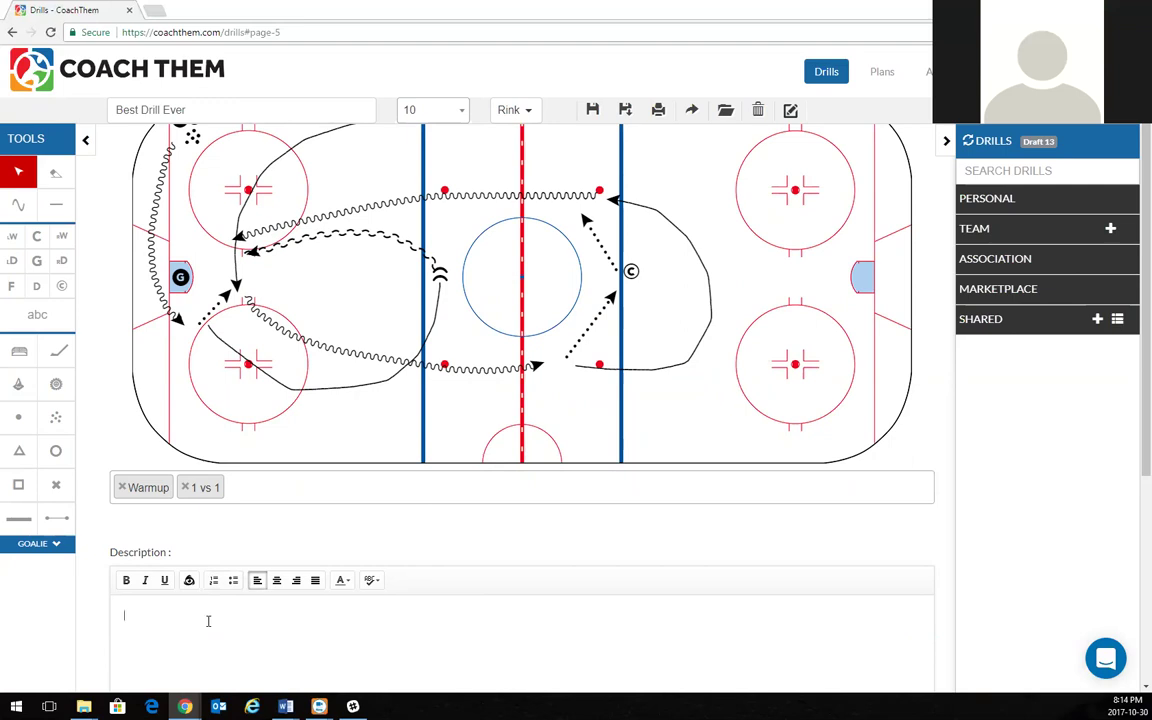
left_click(233, 580)
type("s")
left_click(189, 580)
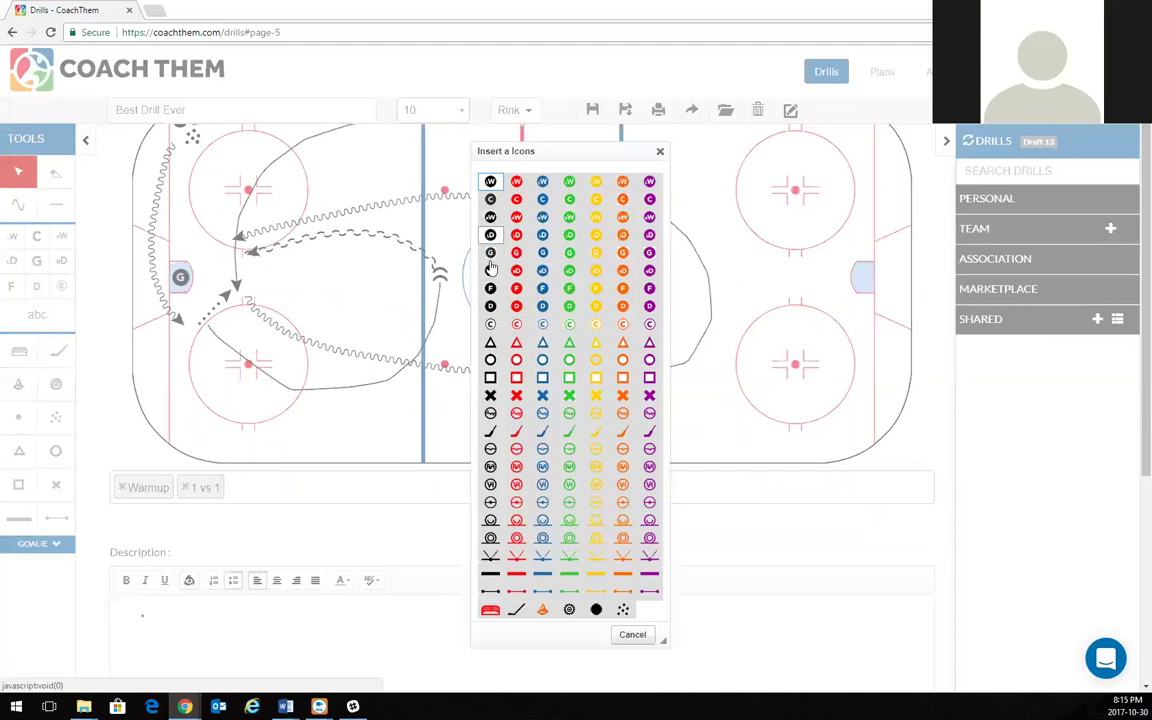
left_click(490, 304)
type("skates behind net and passes to")
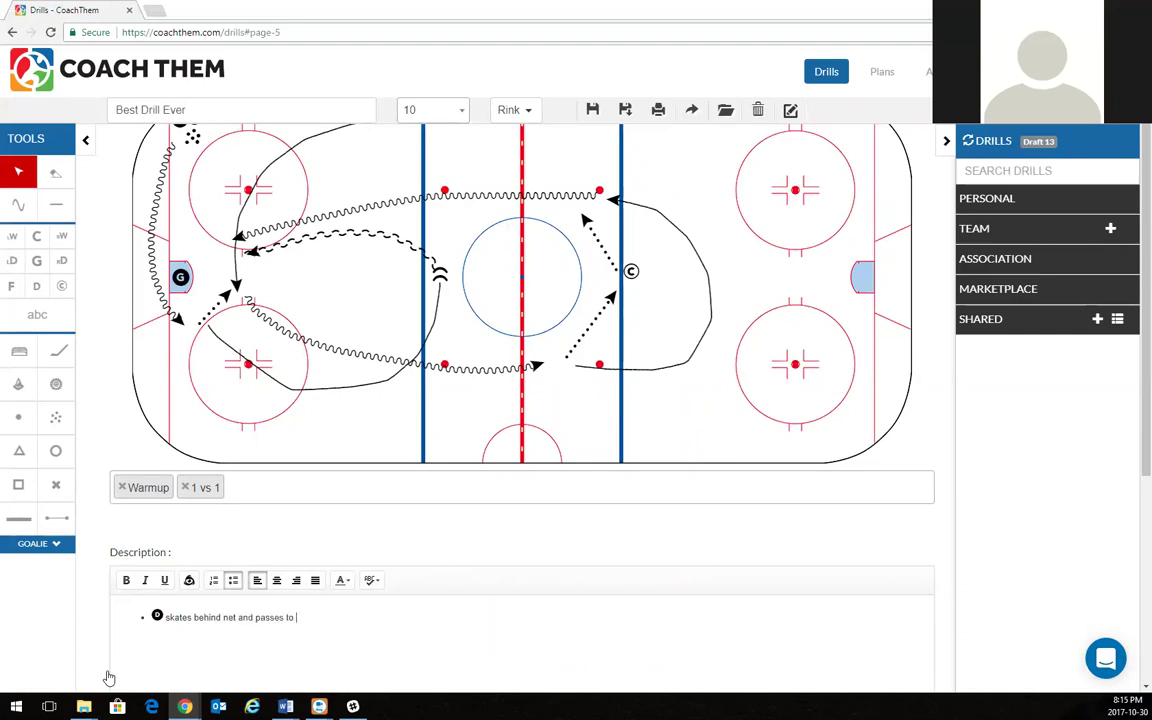
left_click(188, 580)
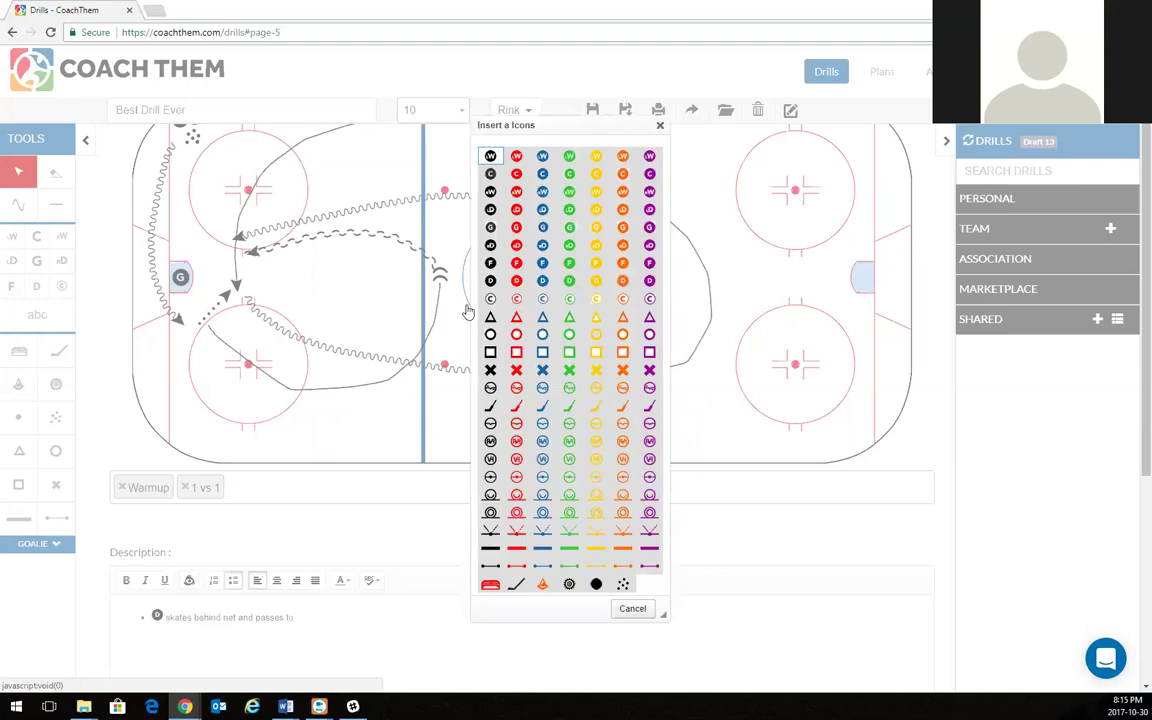
left_click(490, 262)
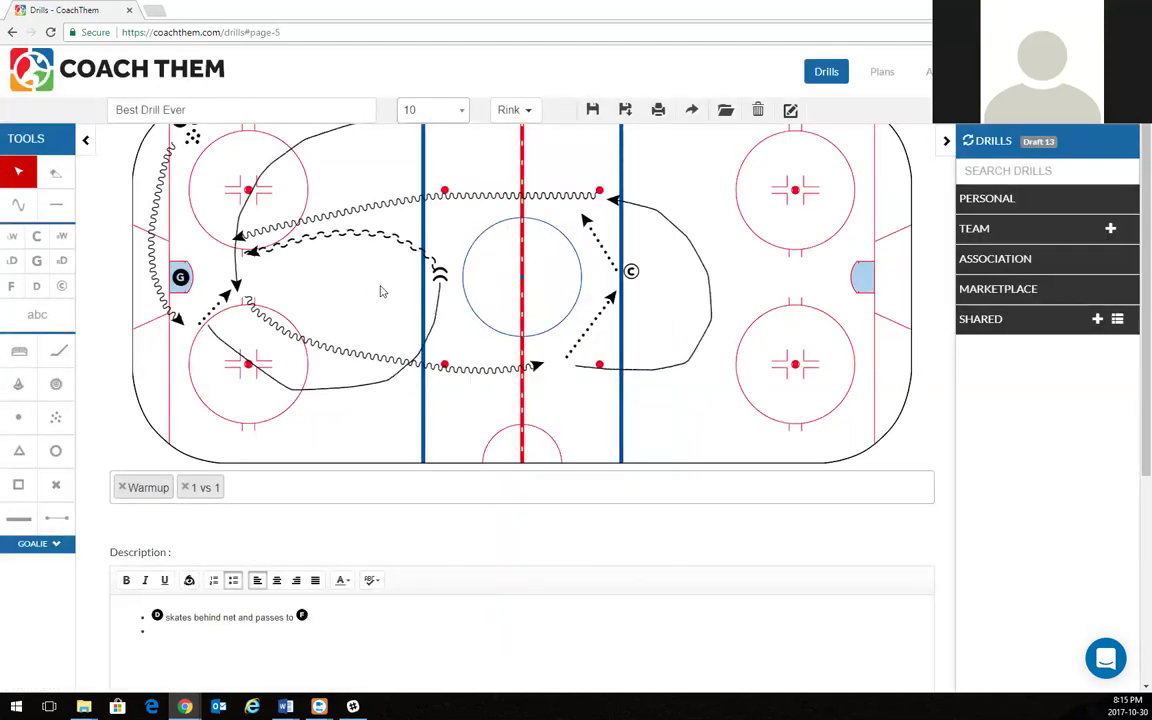
scroll(442, 429, "up", 1)
scroll(400, 470, "down", 5)
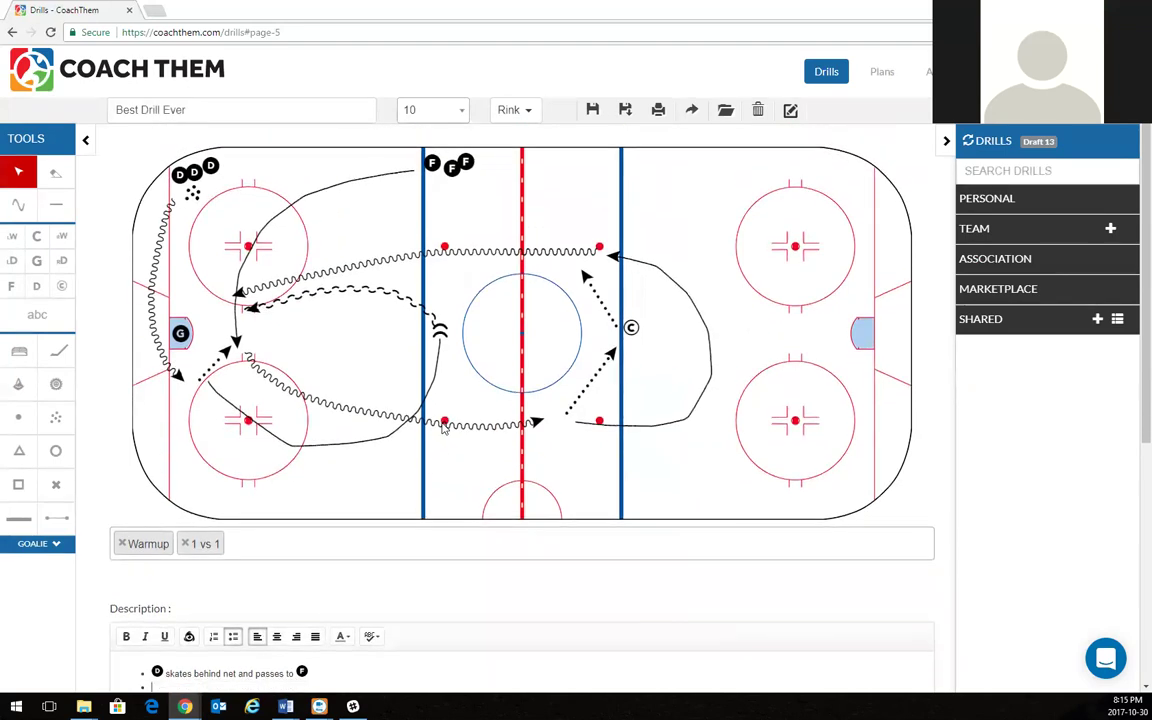
scroll(393, 481, "down", 1)
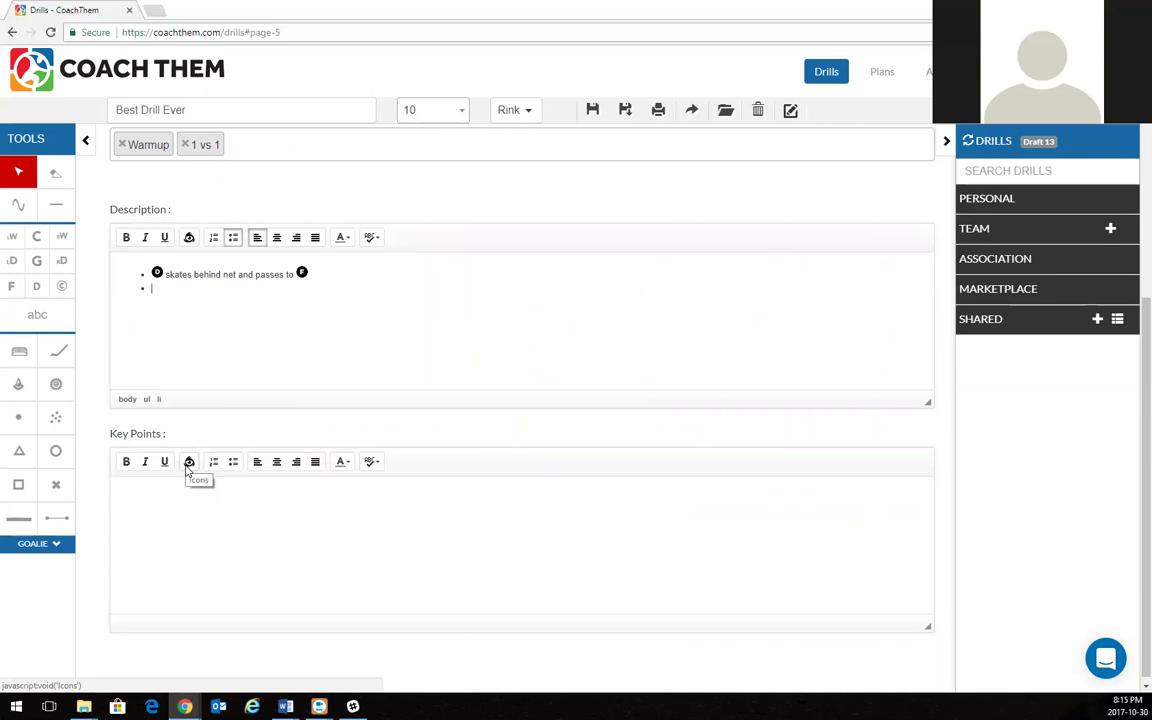
scroll(401, 399, "up", 3)
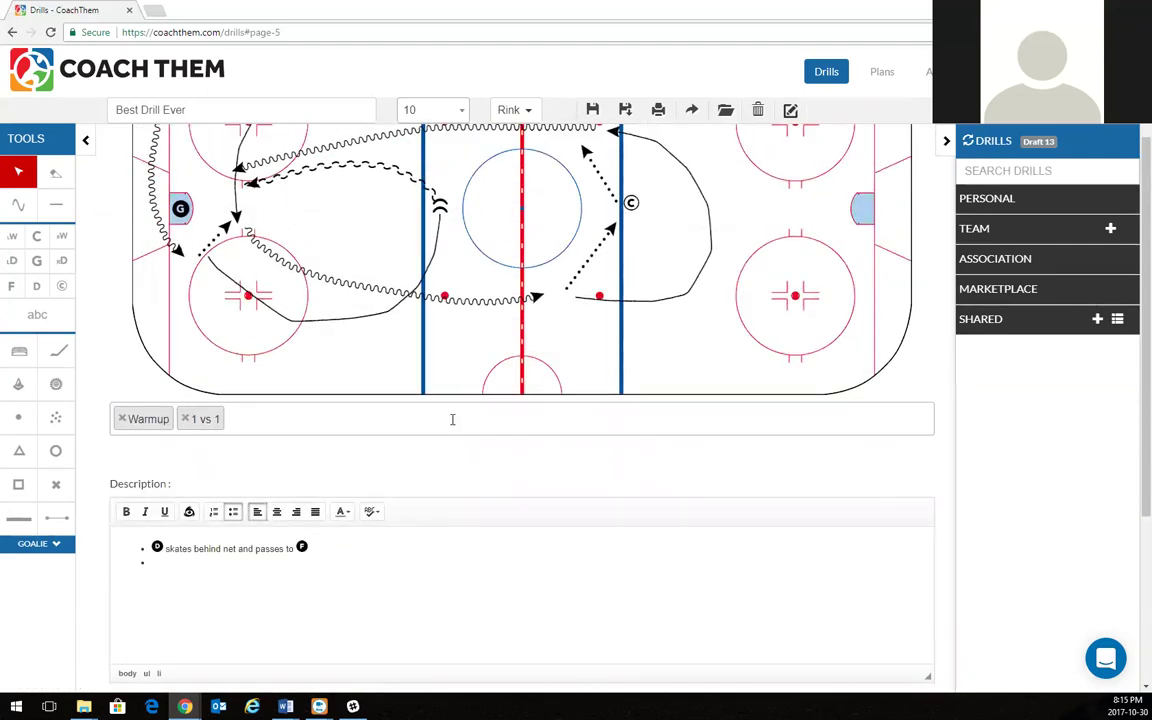
scroll(452, 416, "down", 3)
scroll(334, 555, "down", 1)
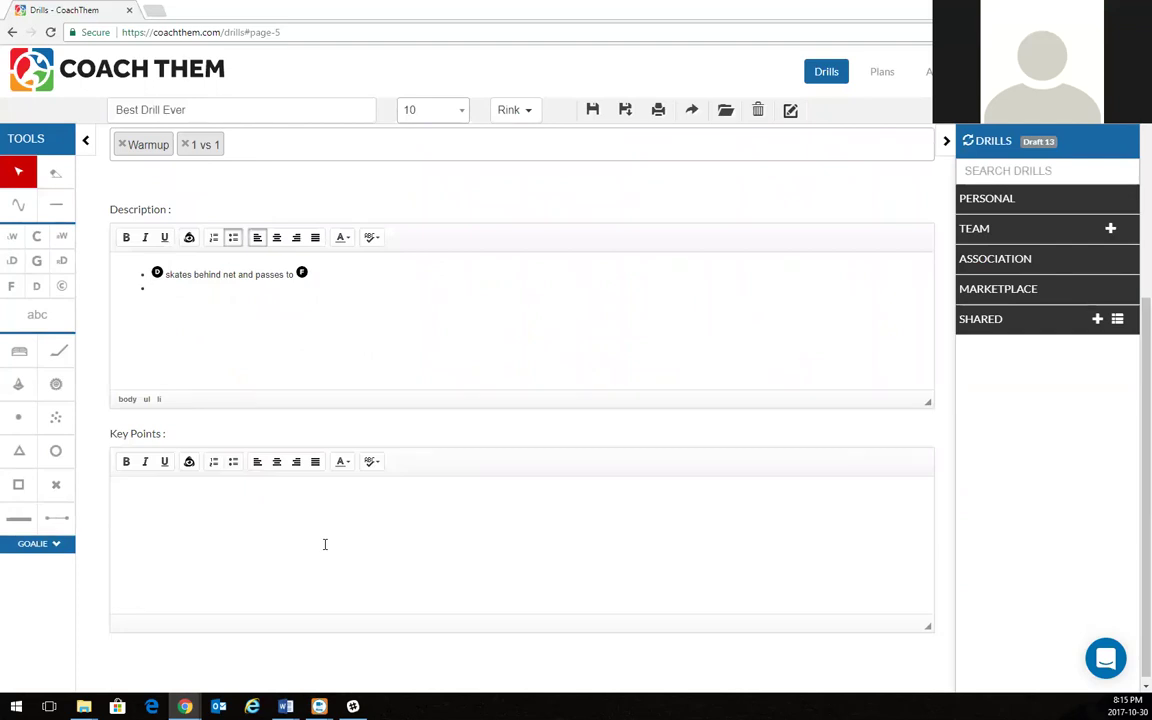
Save the drill and open its Best Drill Ever entry in the personal 1 vs 1 folder
scroll(324, 544, "up", 2)
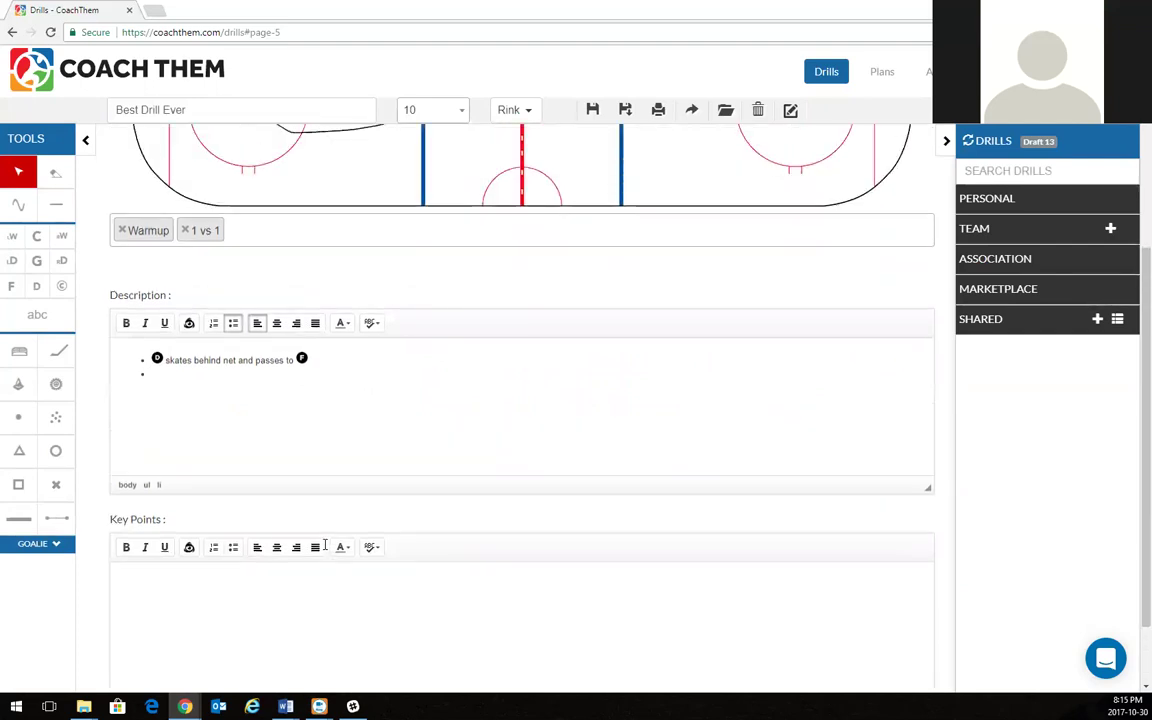
scroll(522, 419, "up", 4)
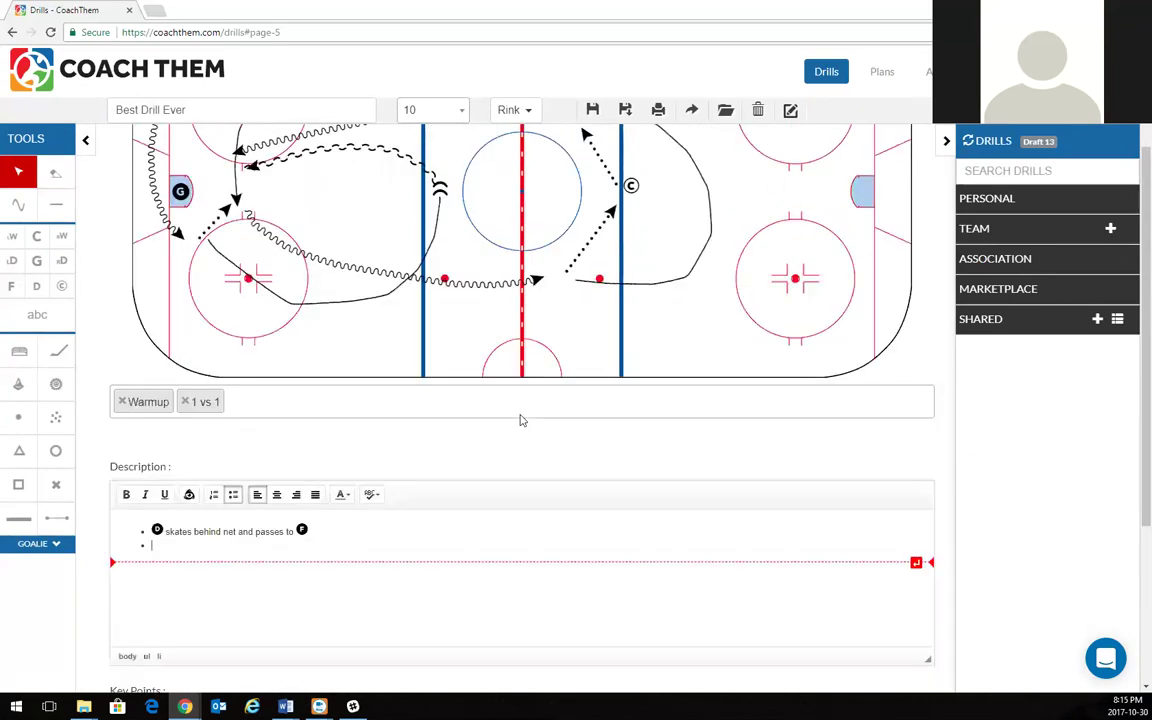
left_click(593, 110)
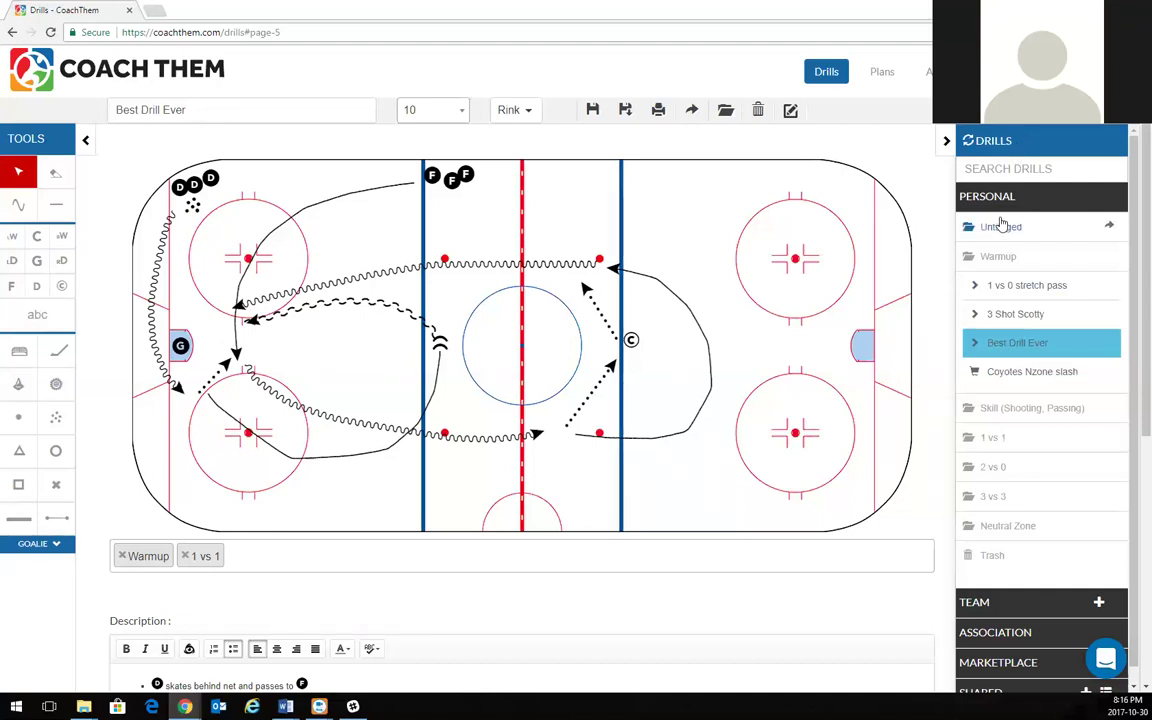
left_click(992, 438)
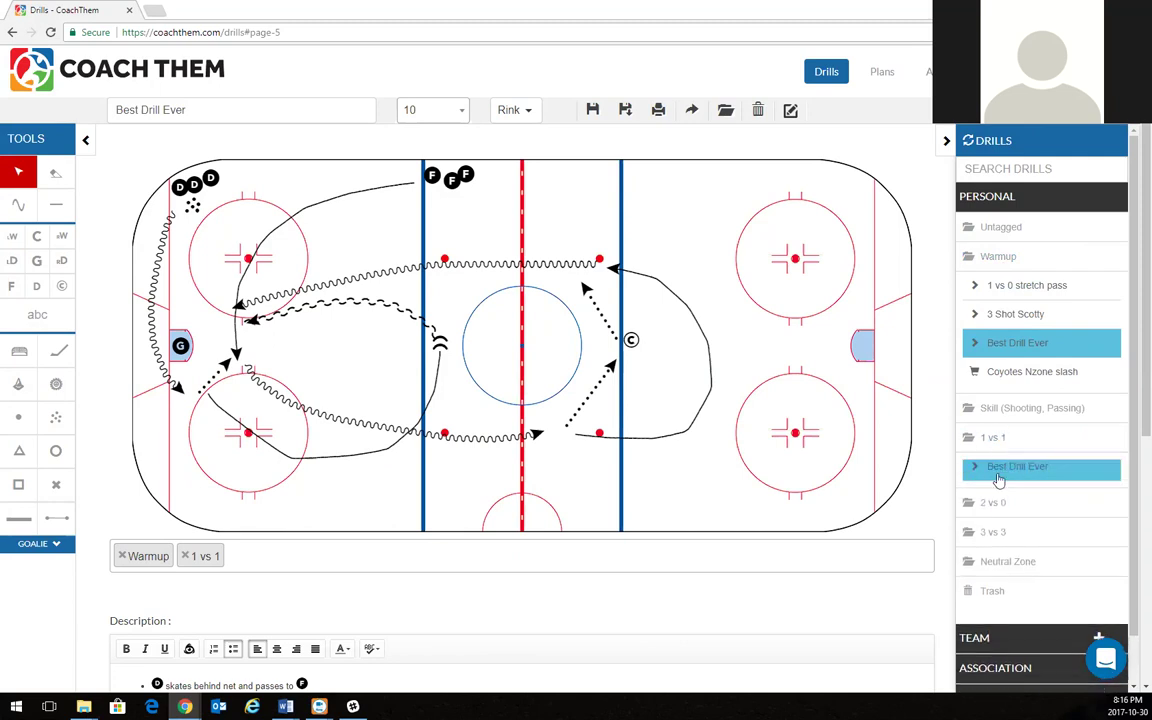
left_click(1001, 470)
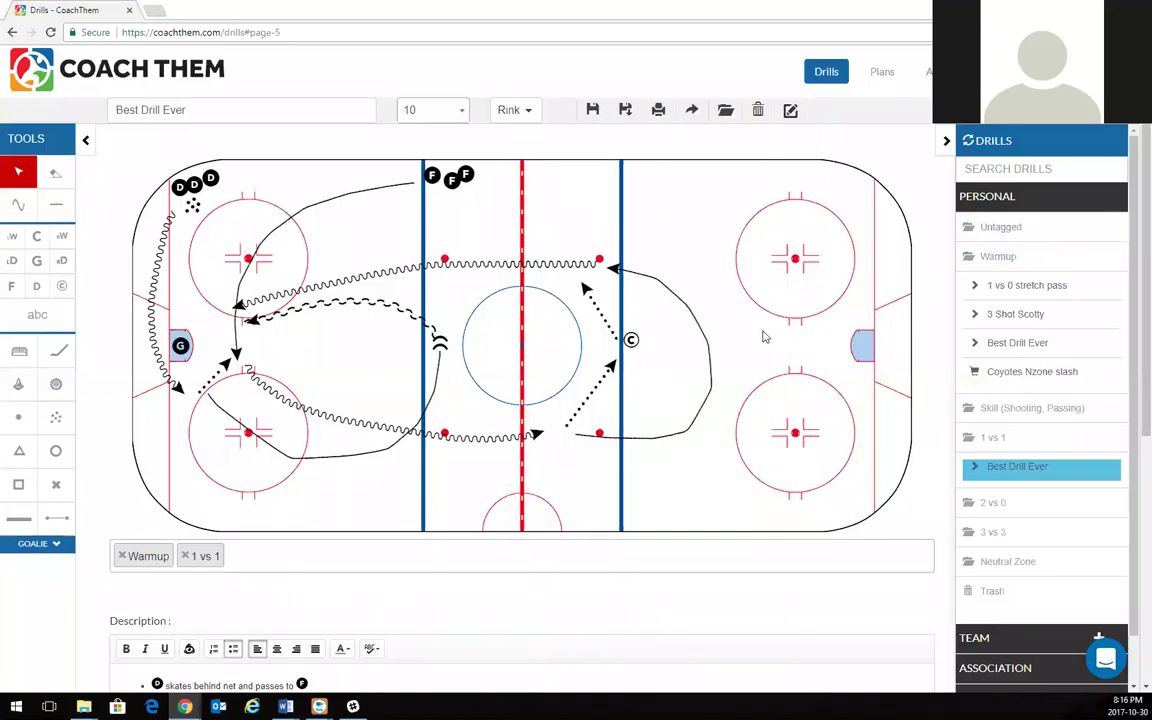
Create a new drill and switch its rink to the half-ice layout with the net at the left end
left_click(791, 111)
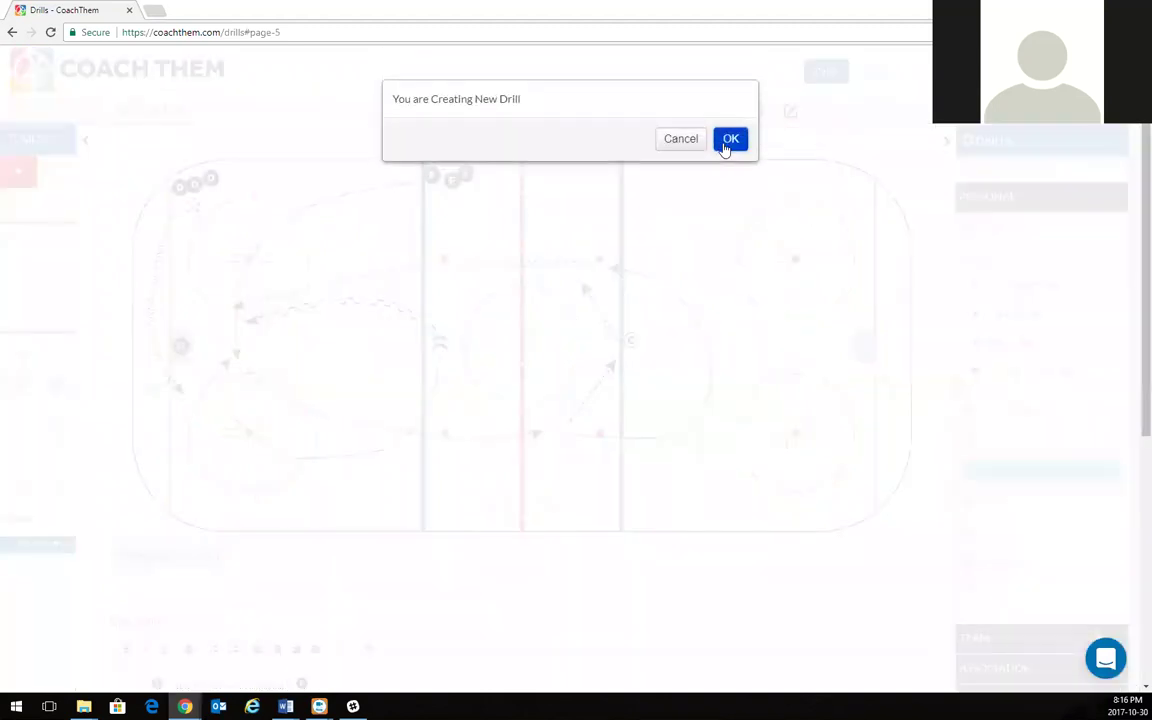
left_click(729, 140)
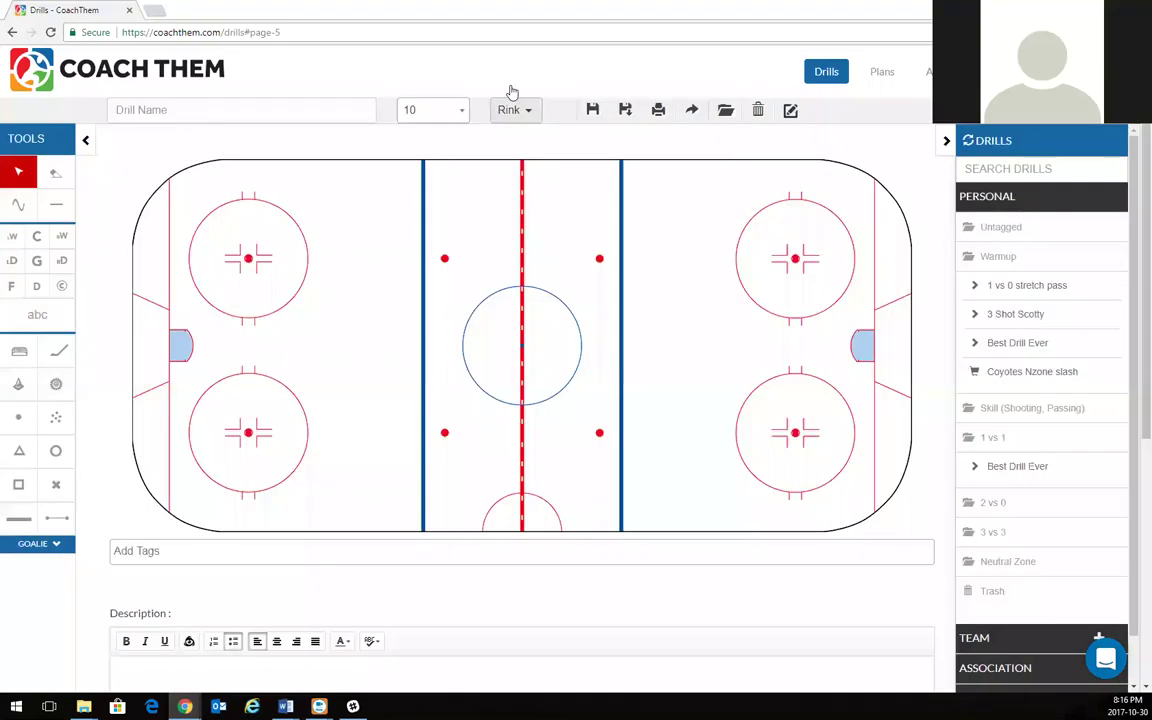
left_click(512, 108)
scroll(538, 215, "down", 1)
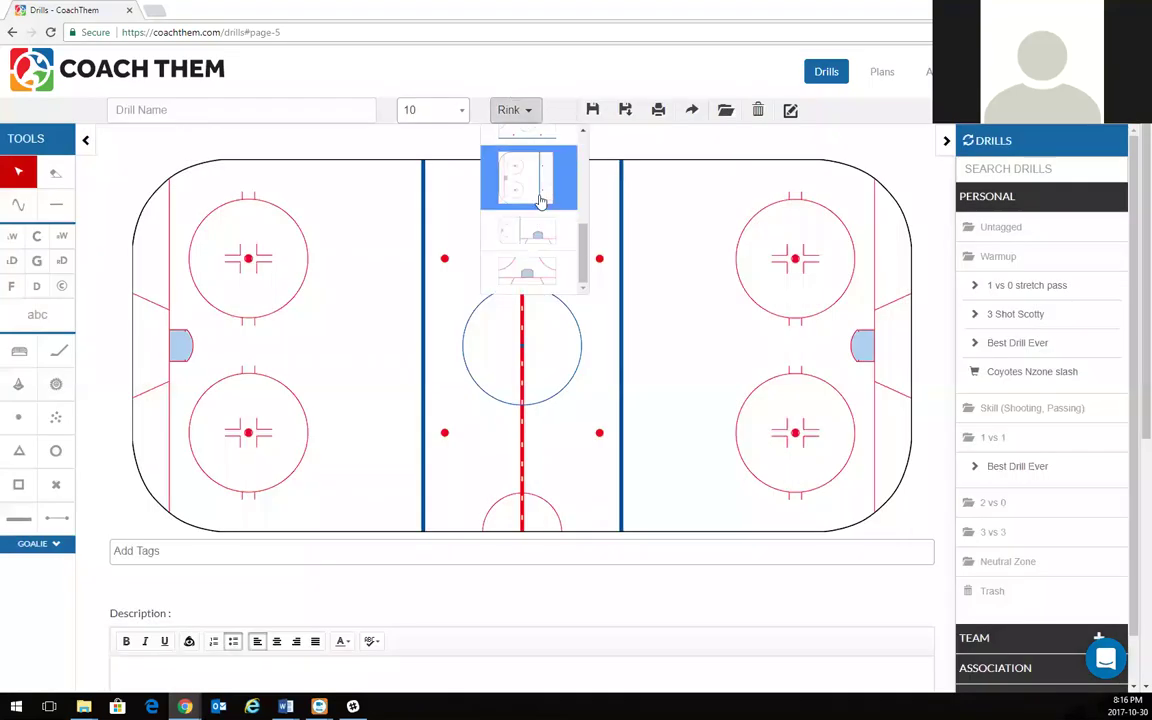
left_click(540, 201)
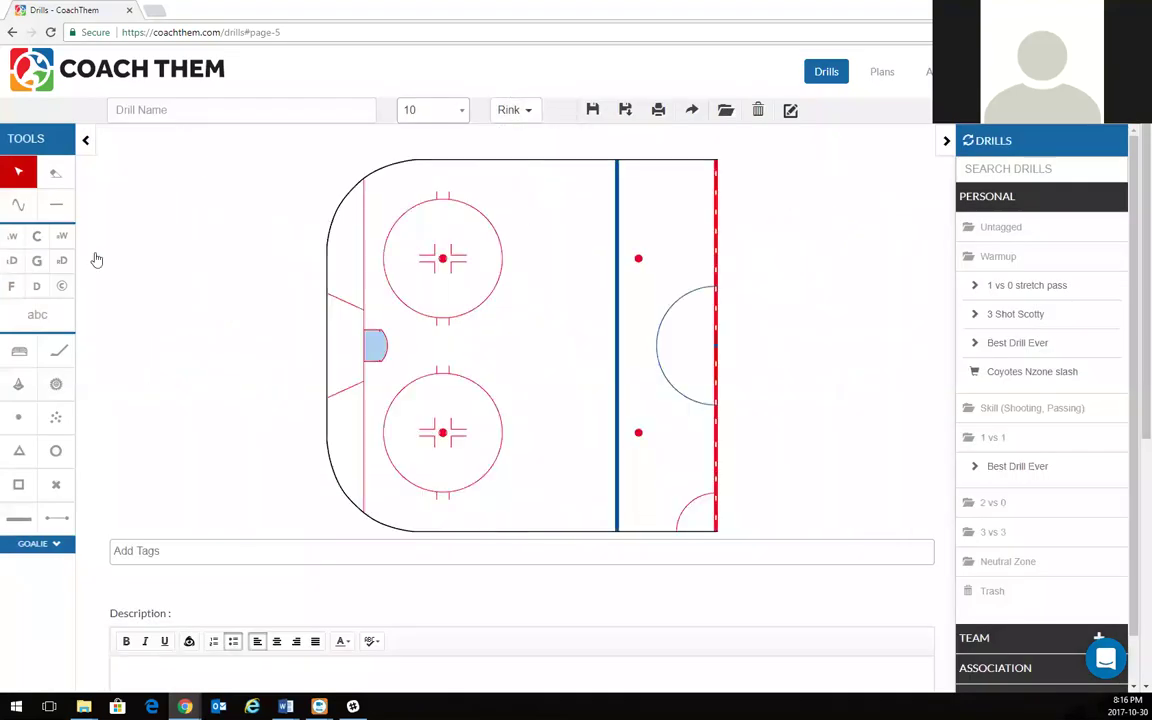
Place a black goalie in the crease and a black coach marker by the boards in the upper-left corner of the rink
left_click(36, 260)
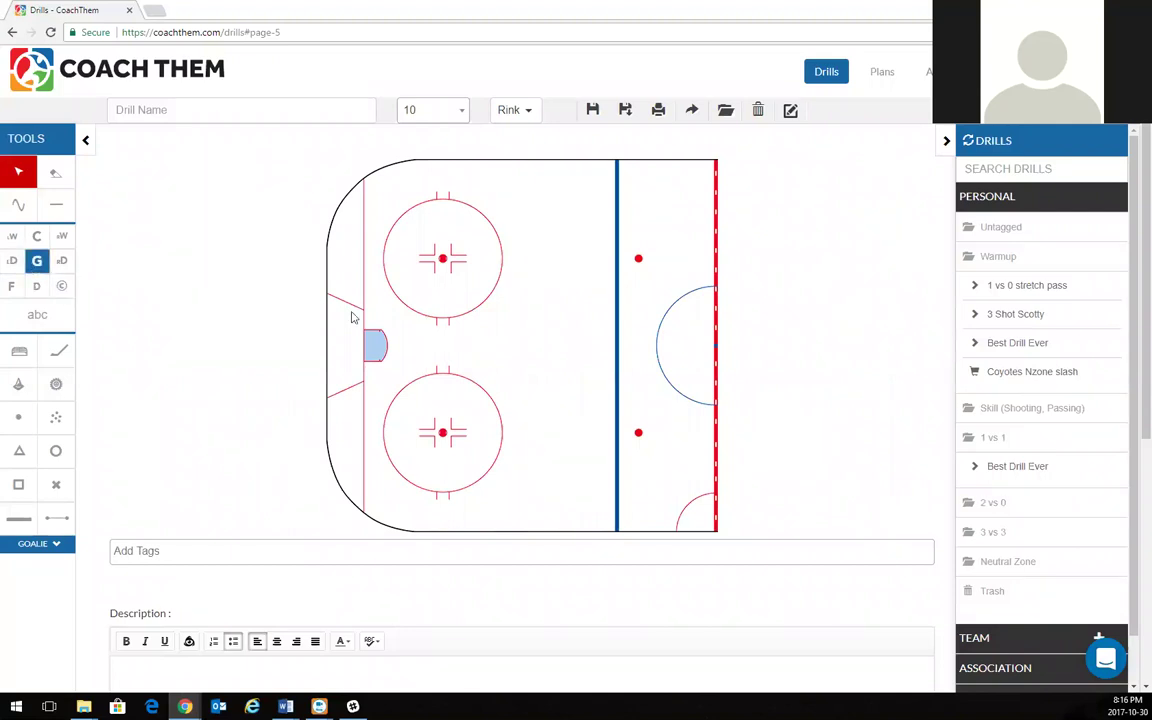
left_click(372, 345)
left_click(36, 236)
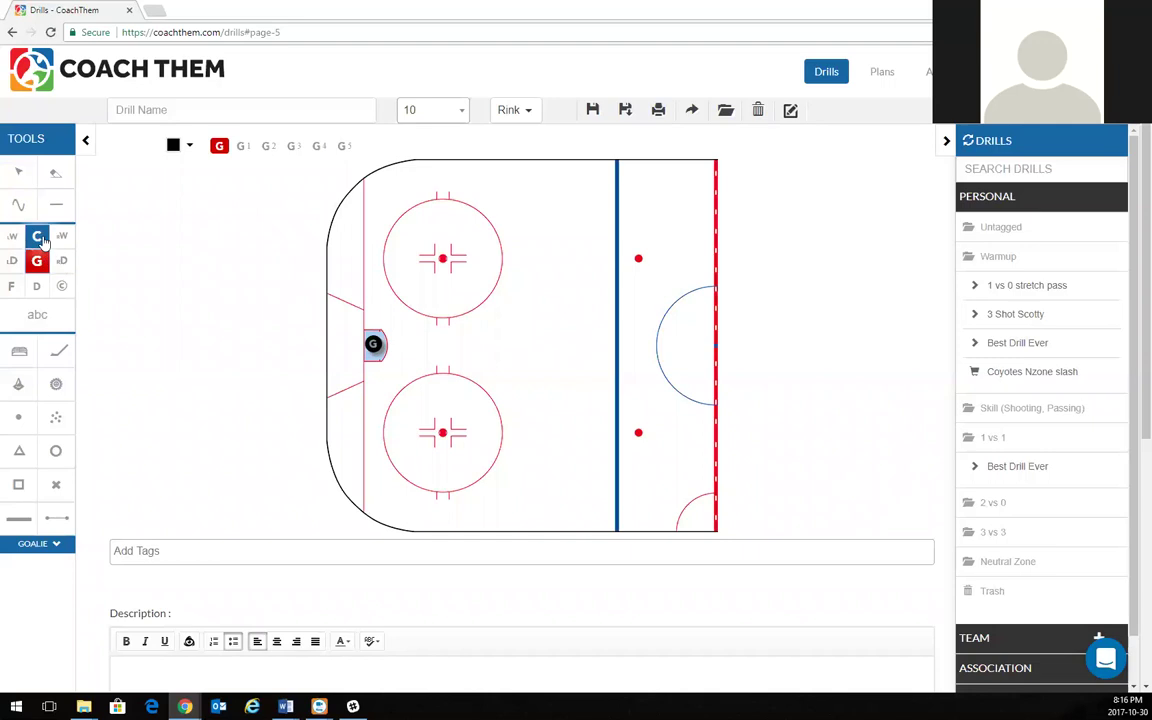
left_click(62, 286)
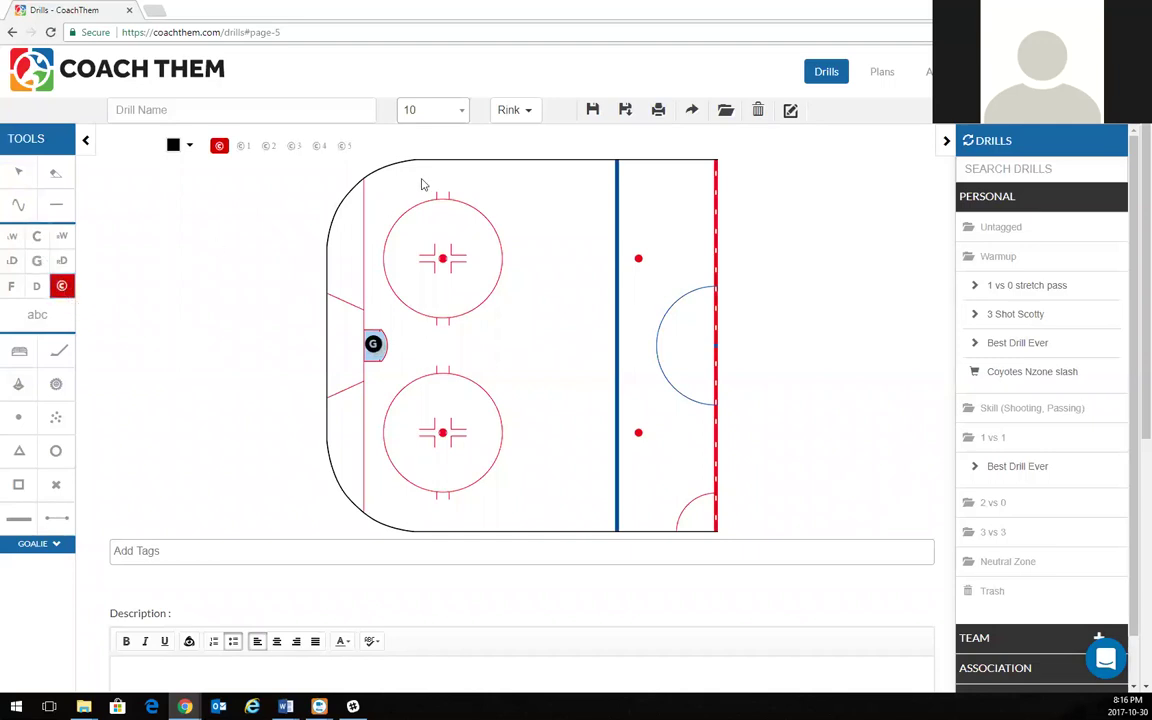
left_click(389, 177)
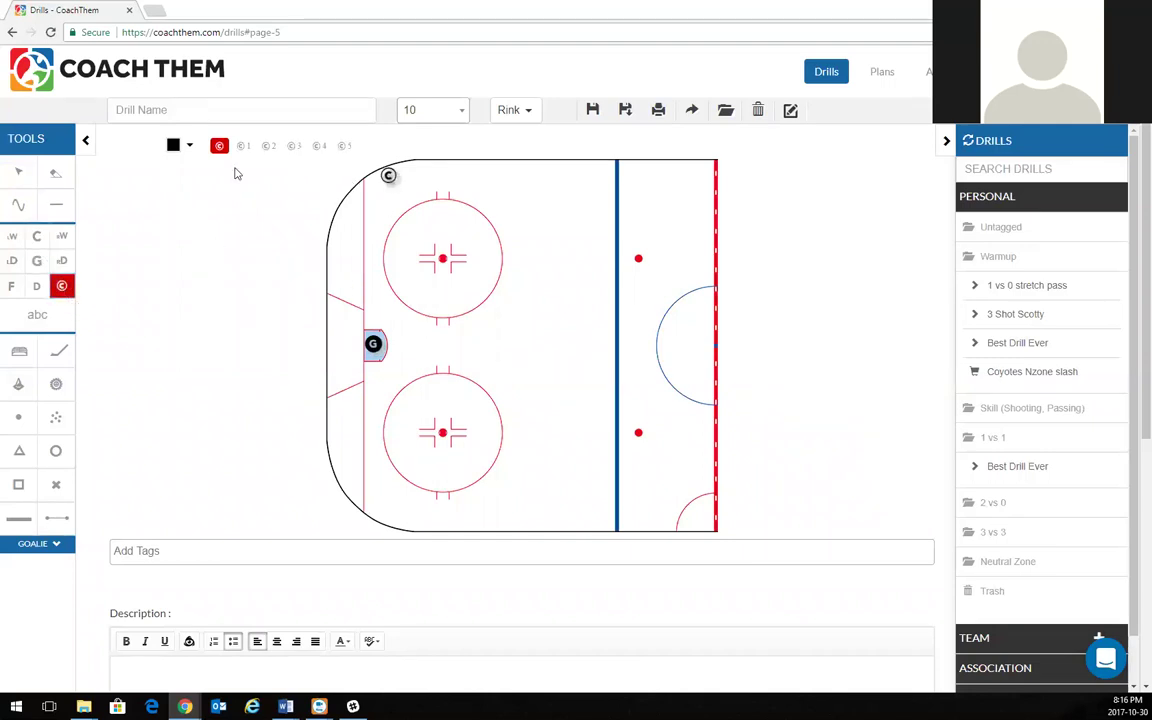
Line up three black forwards along the corner boards beside the coach, and name the drill "5 shot quick release"
left_click(11, 286)
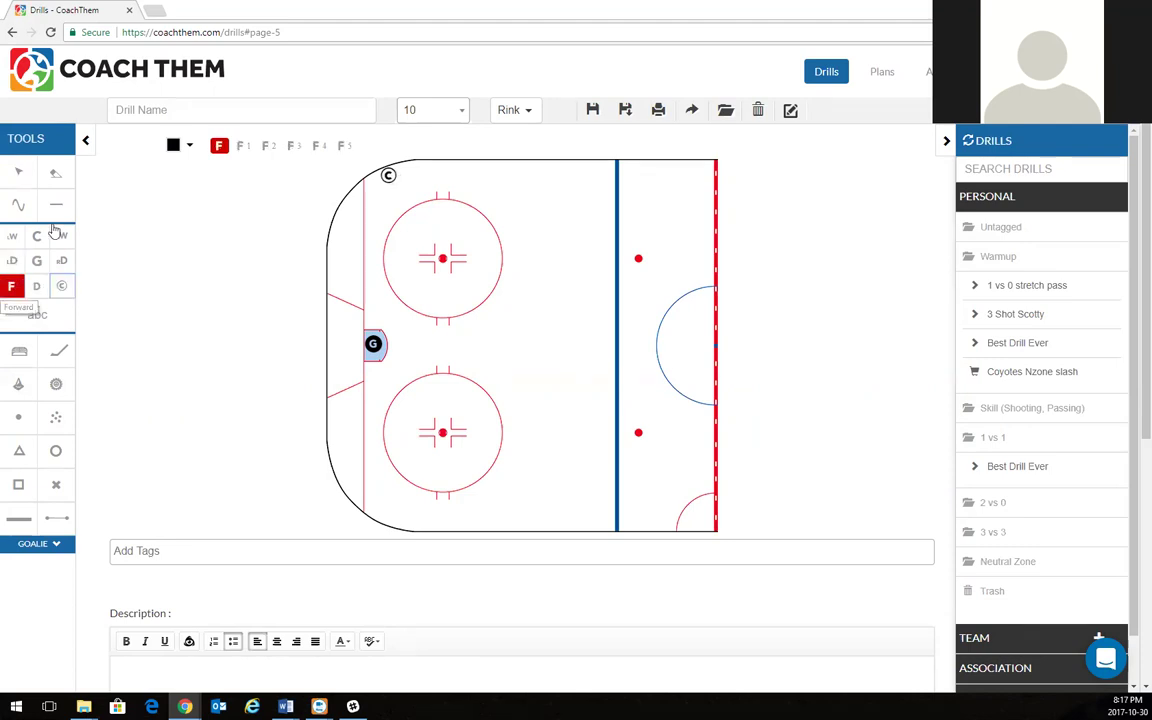
left_click(365, 190)
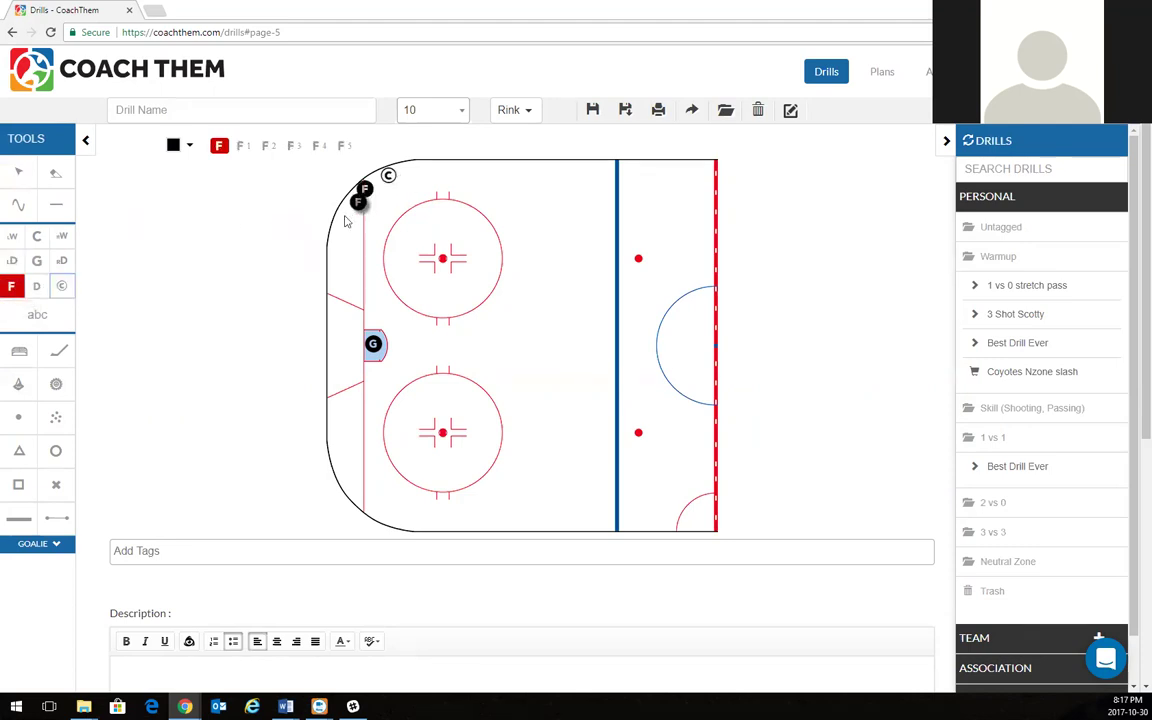
left_click(349, 215)
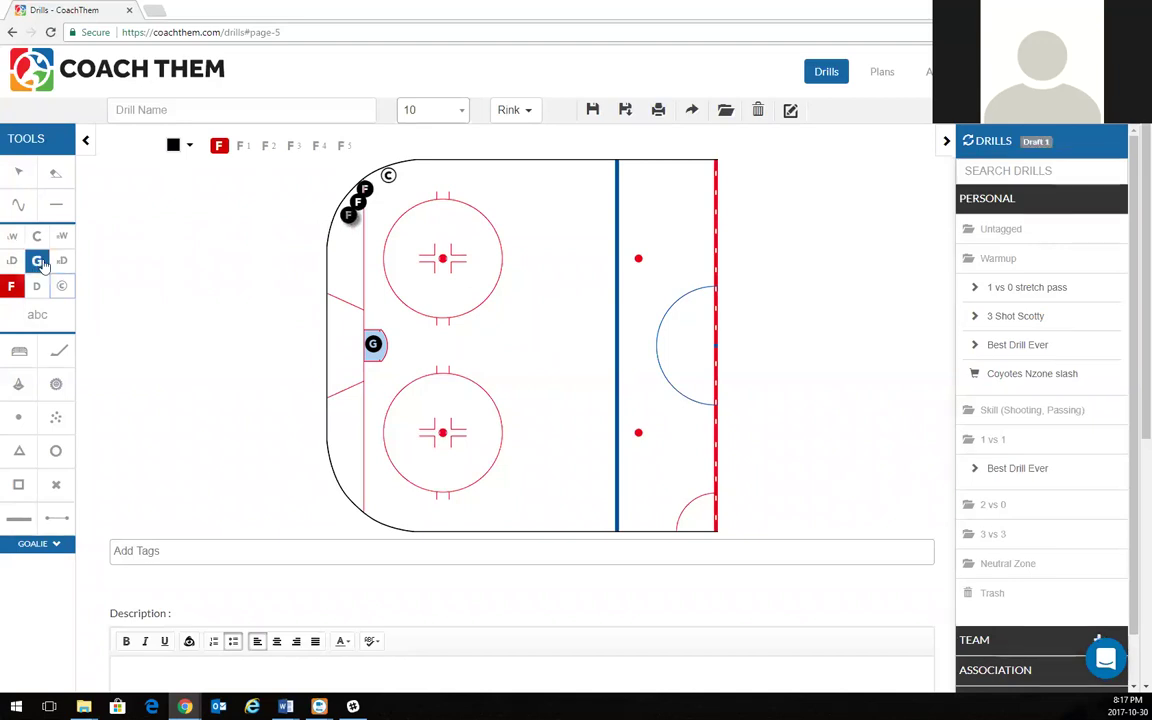
left_click(253, 109)
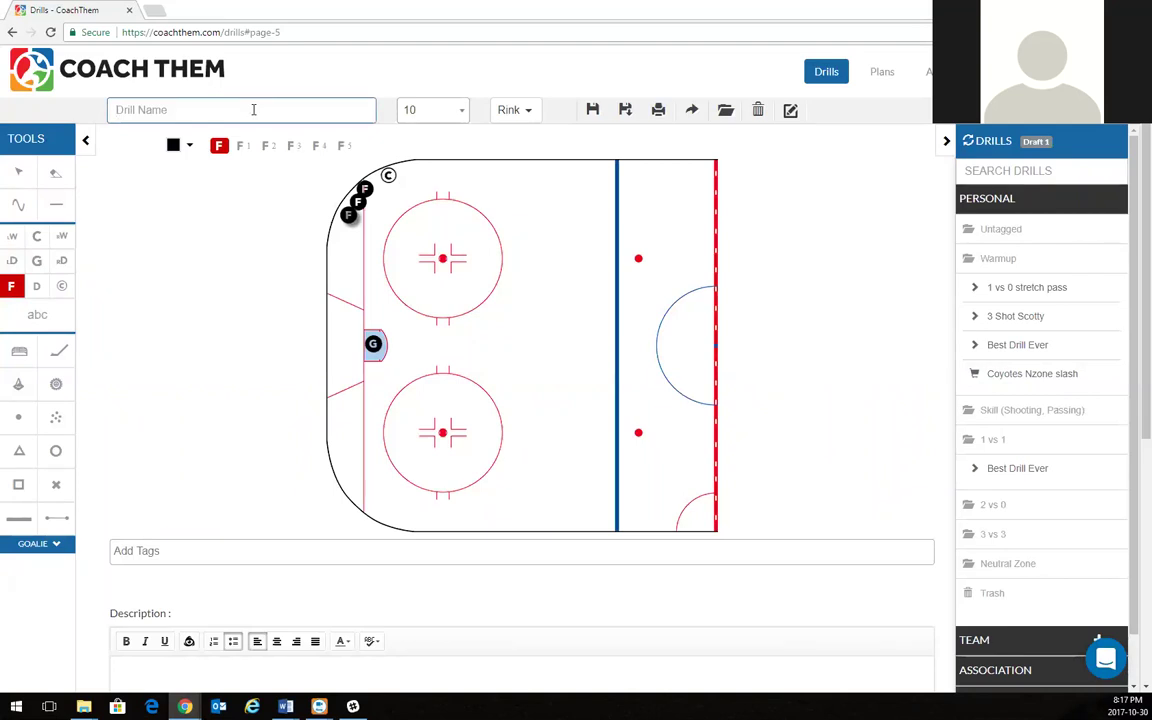
type("5 shot quick release")
Draw a freehand Skate path with a direction arrow from the forwards around the upper faceoff circle into the lower circle
left_click(24, 211)
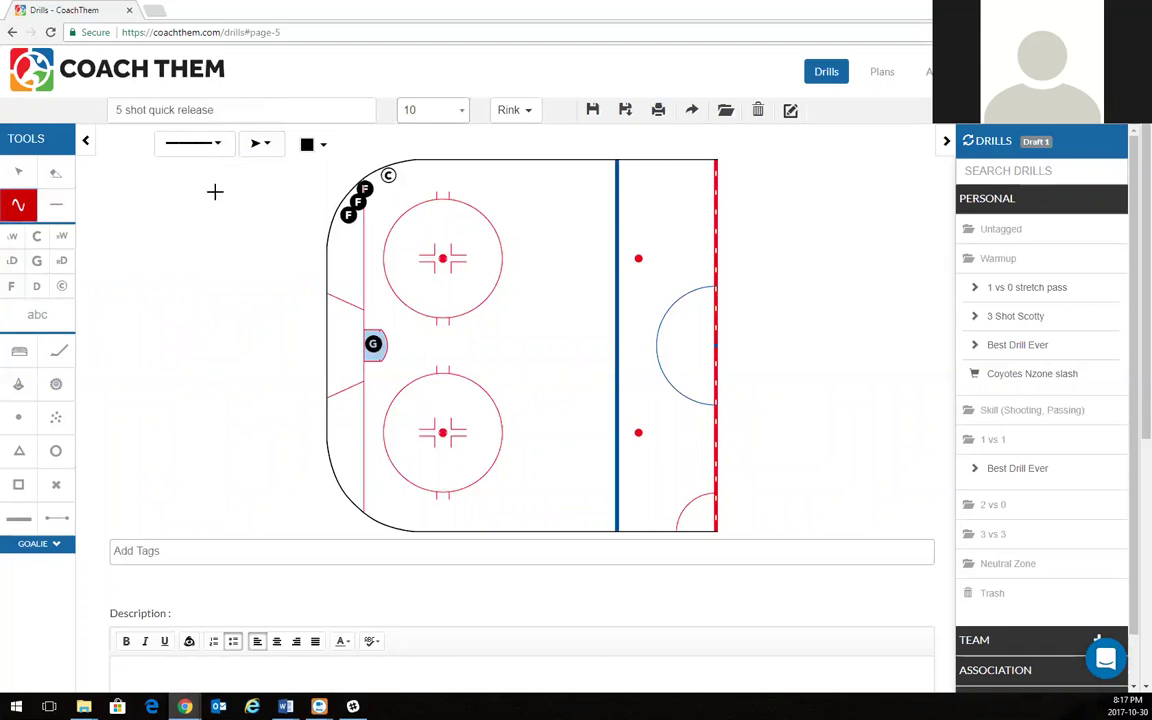
mouse_move(384, 188)
left_mouse_down()
mouse_move(504, 195)
mouse_move(540, 247)
mouse_move(545, 275)
mouse_move(520, 347)
mouse_move(483, 381)
mouse_move(437, 396)
left_mouse_up()
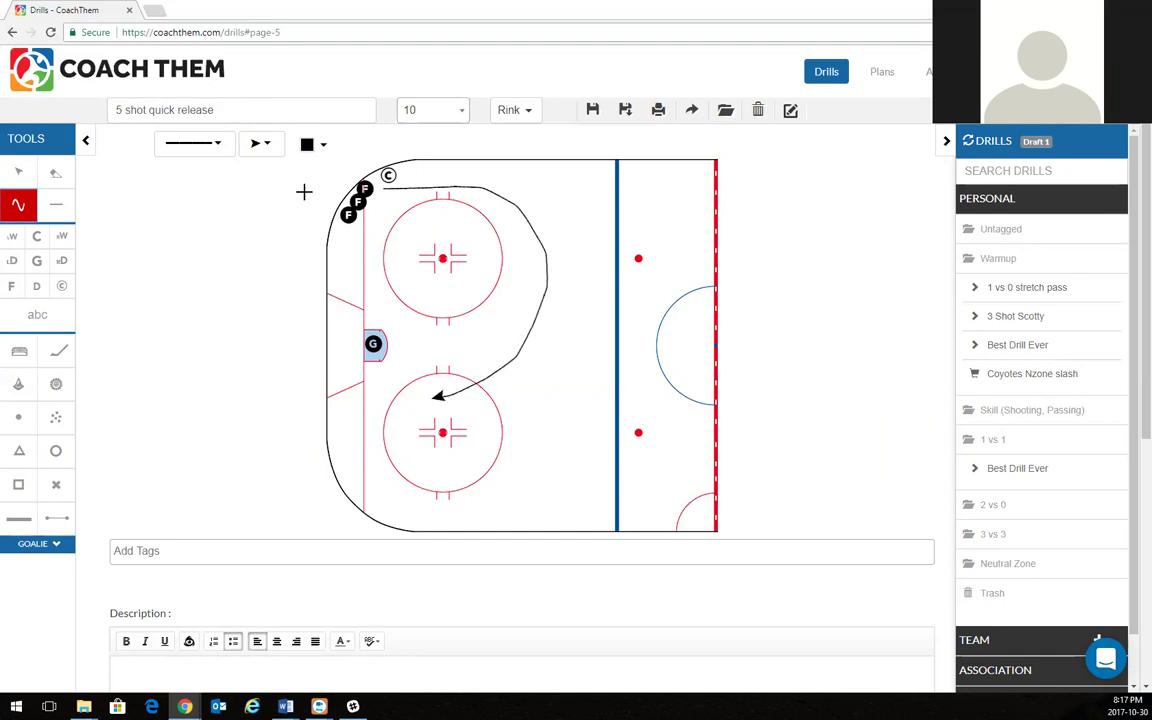
left_click(257, 150)
left_click(306, 173)
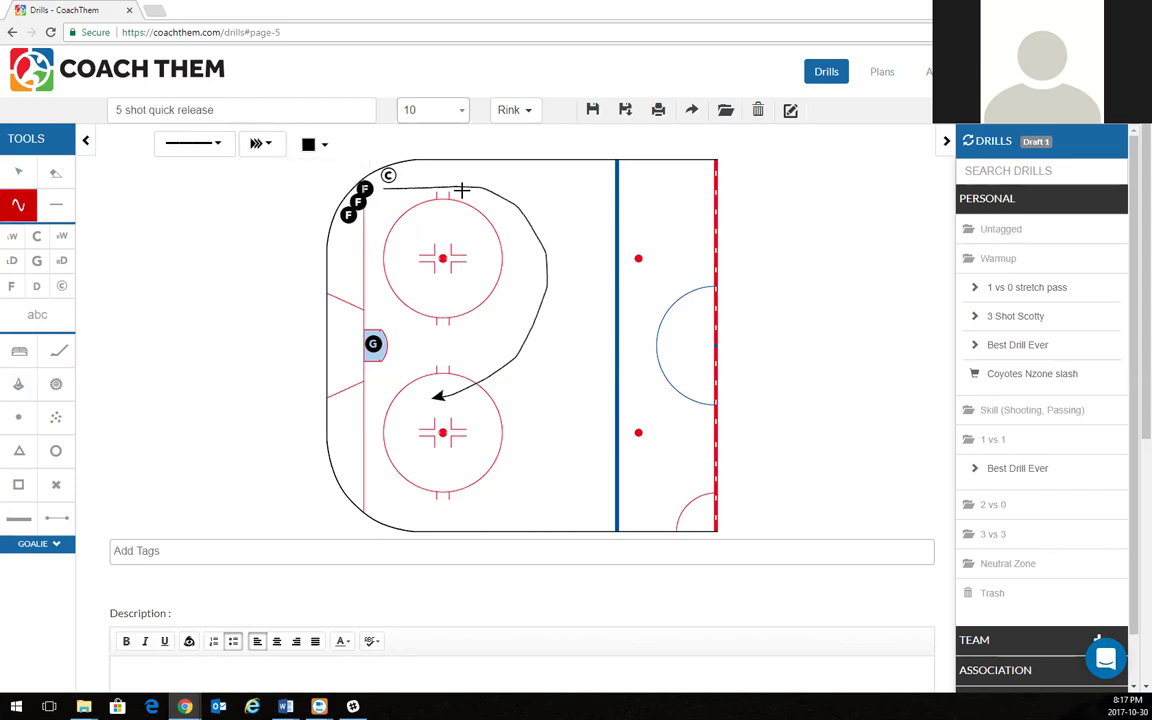
left_click_drag(457, 189, 442, 209)
left_click(55, 172)
left_click(440, 205)
Draw five short straight Skate-style lines with Shot arrowheads, spaced along the inside of the skating path and aimed toward the net
left_click(55, 204)
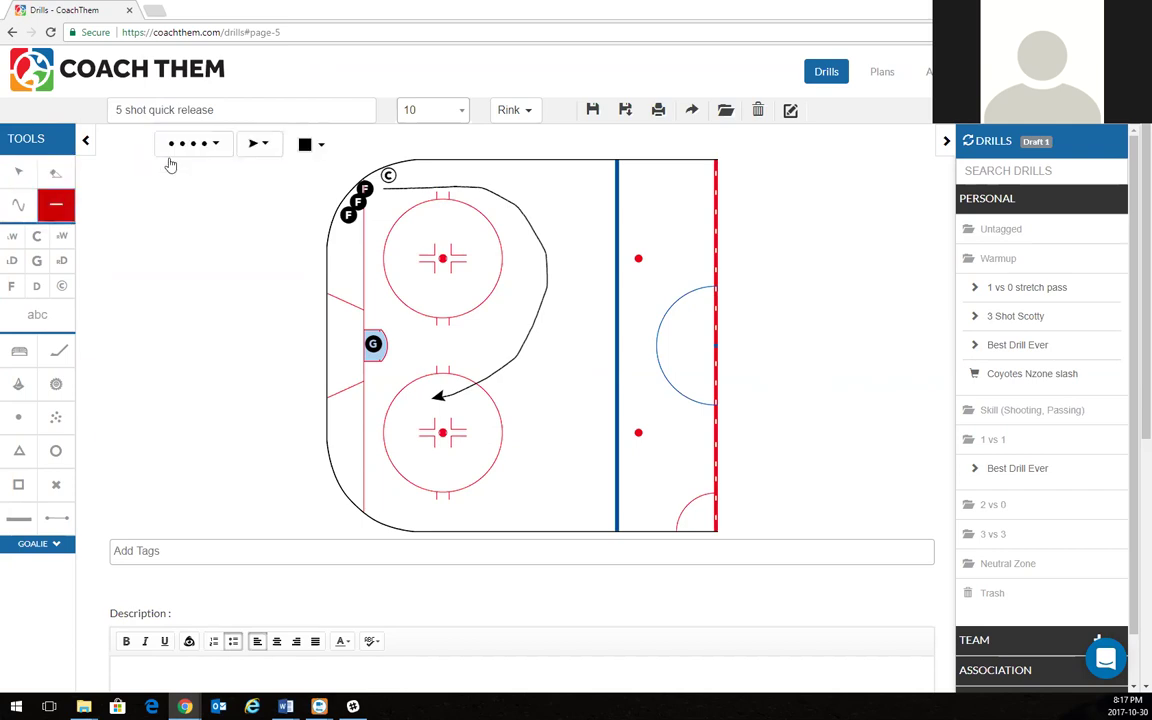
left_click(166, 141)
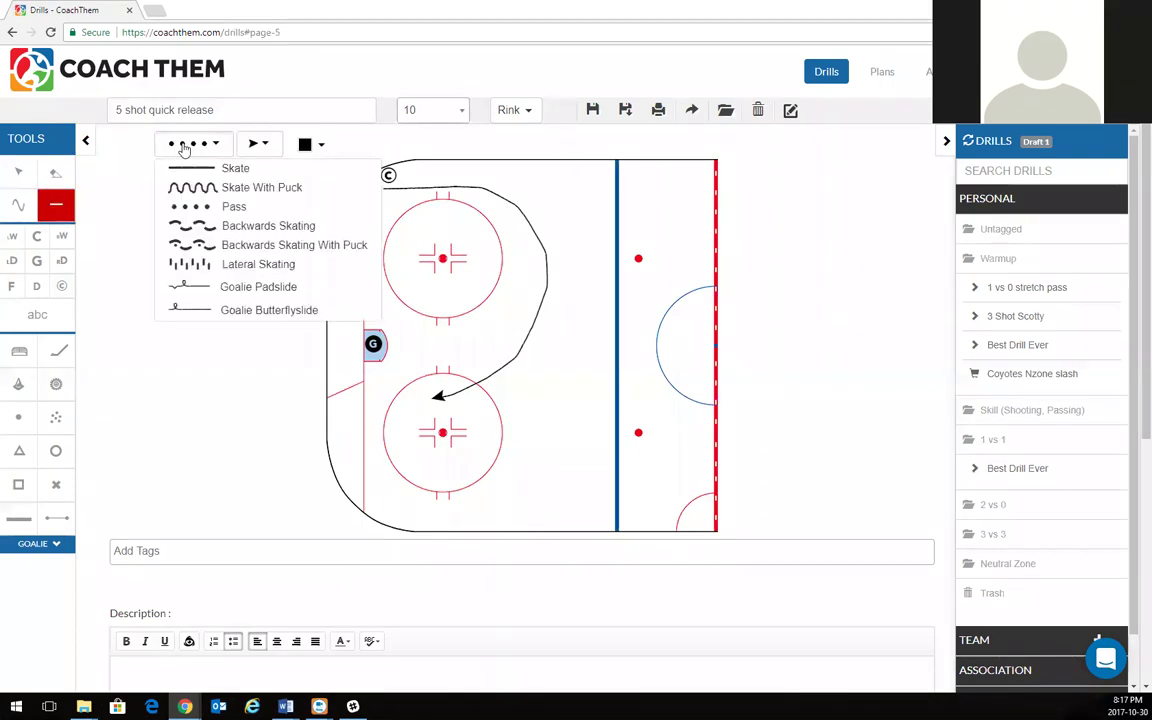
left_click(224, 172)
left_click(257, 145)
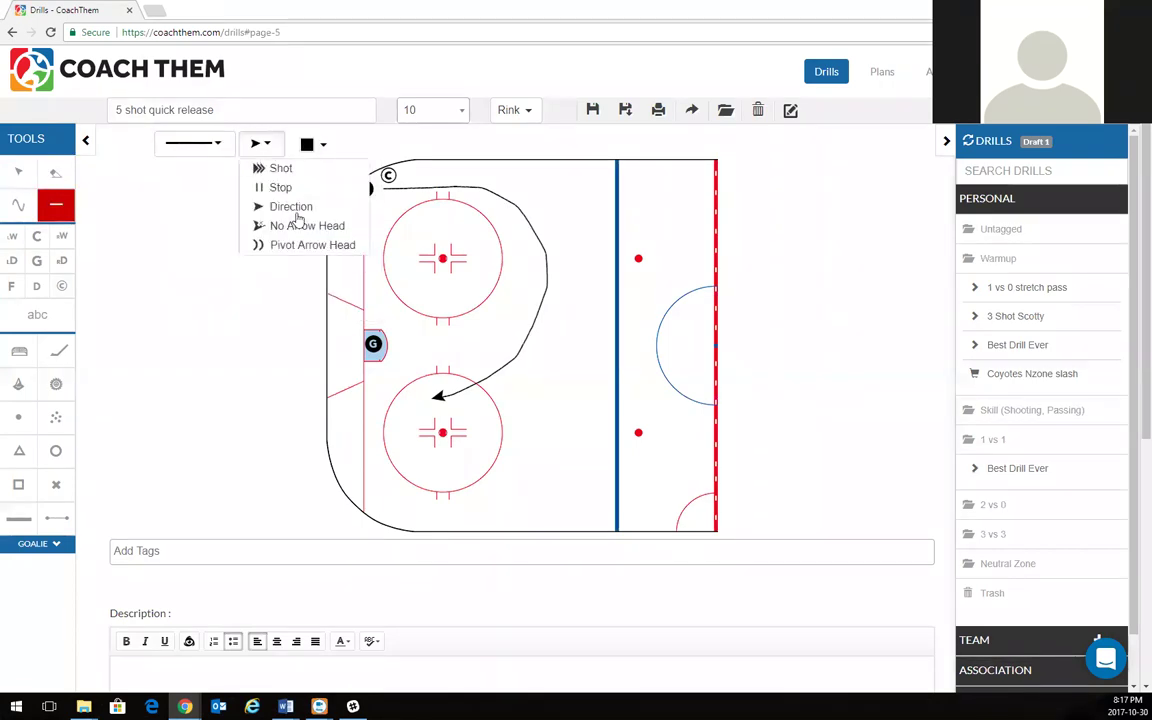
left_click(295, 172)
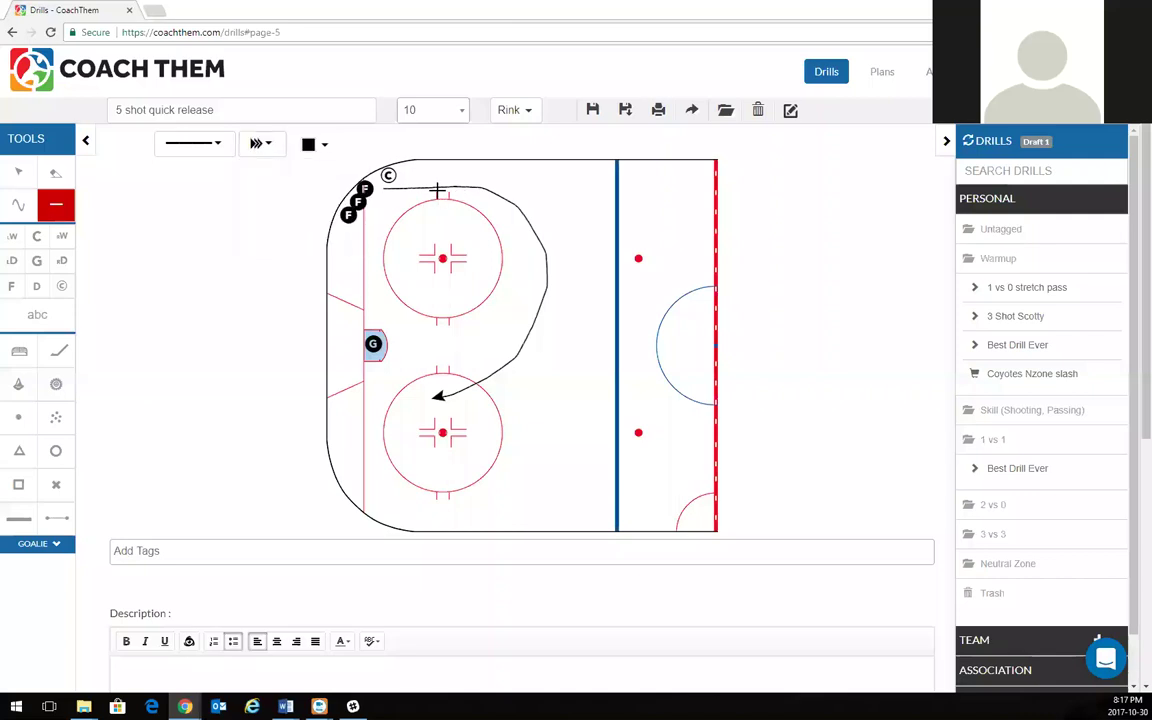
left_click_drag(436, 193, 425, 218)
left_click_drag(487, 196, 477, 230)
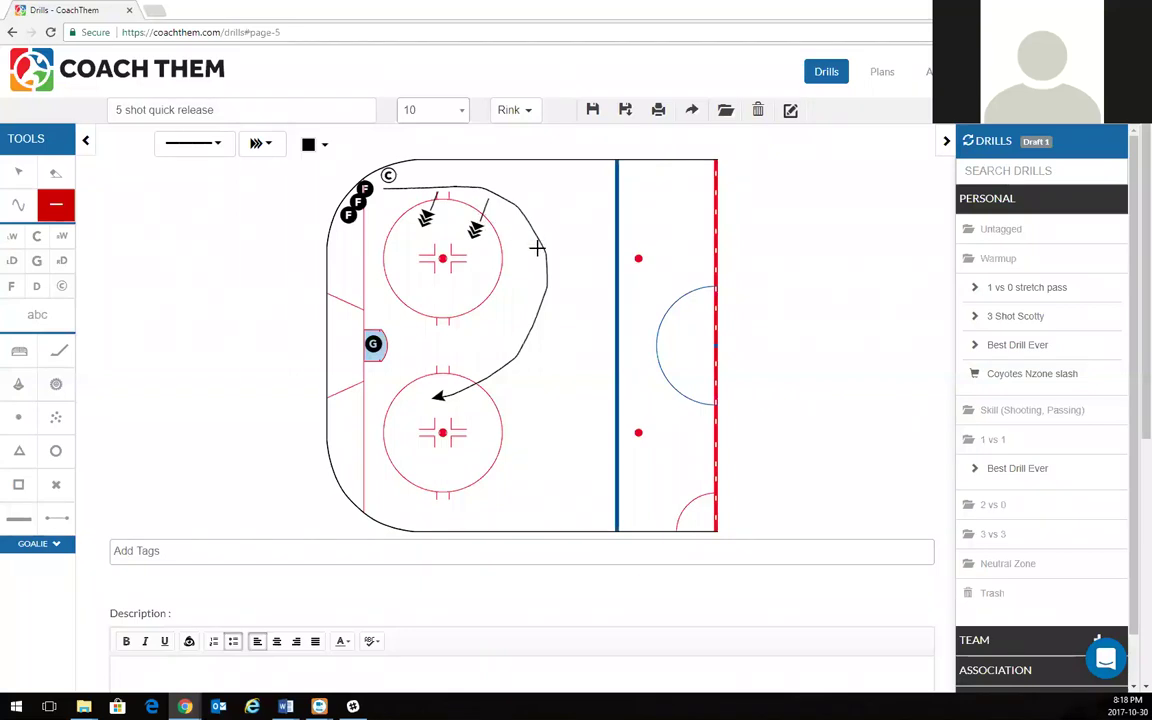
left_click_drag(540, 252, 494, 266)
left_click_drag(497, 320, 485, 323)
left_click_drag(474, 367, 430, 357)
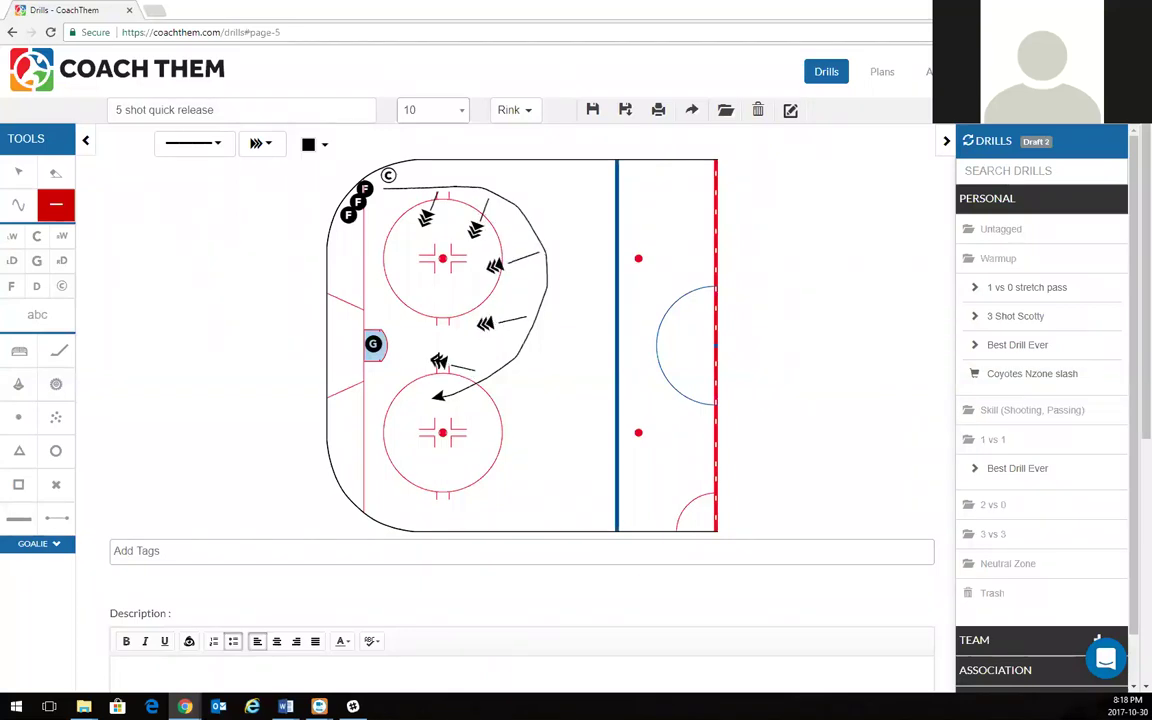
Draw five straight dotted Pass lines with direction arrows from the coach's corner to the five shooting spots
left_click(20, 175)
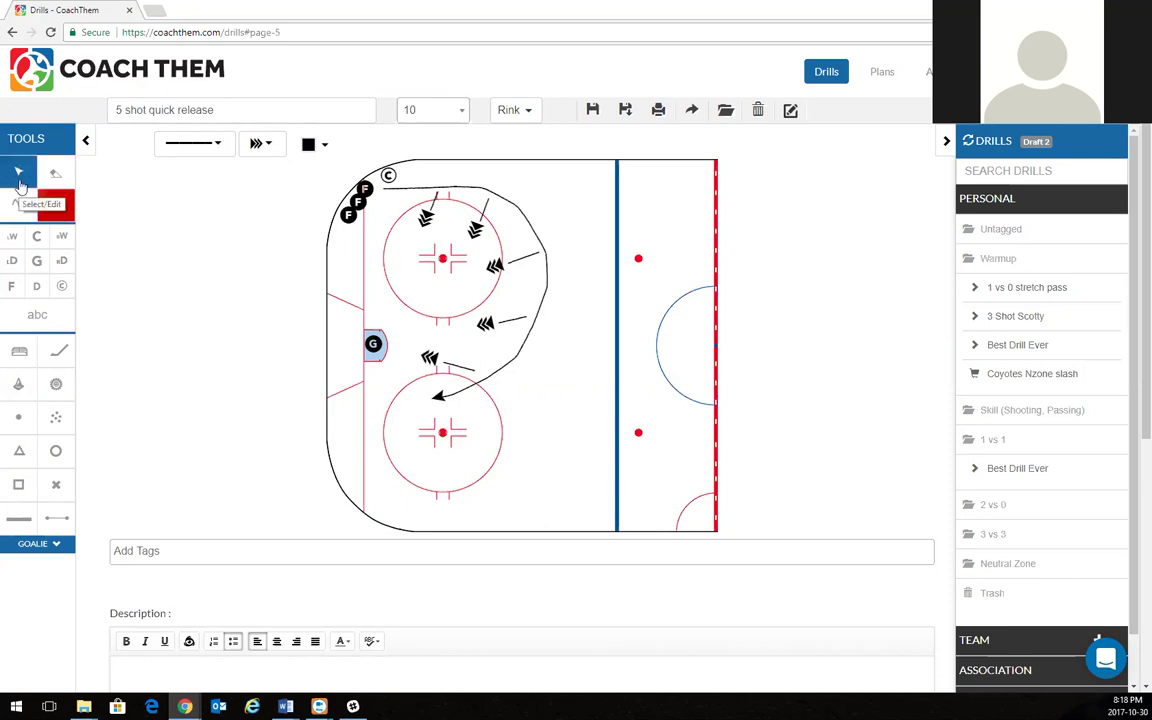
left_click(18, 205)
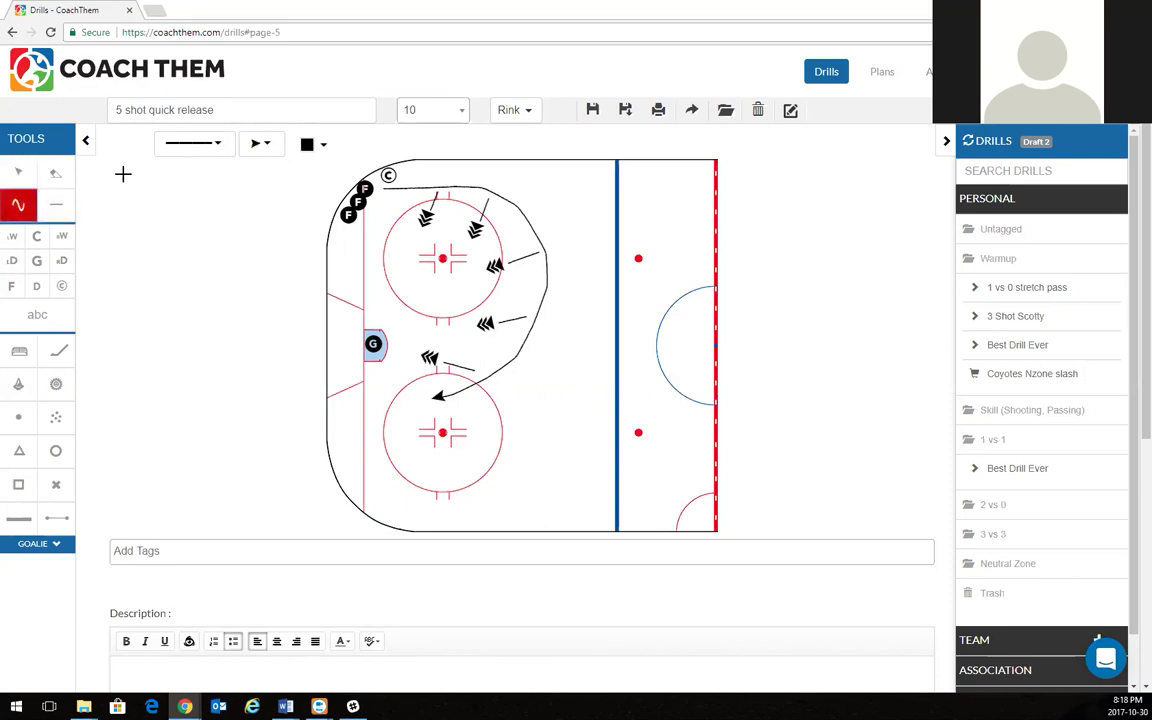
left_click(56, 208)
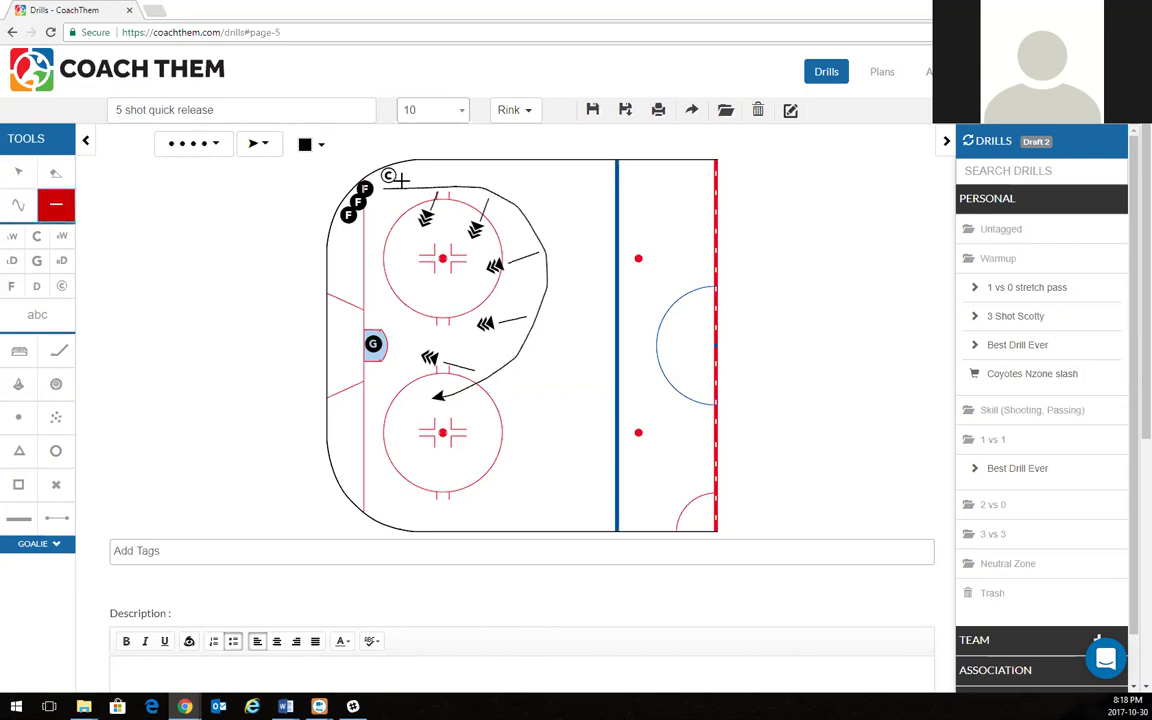
left_click_drag(385, 187, 482, 206)
left_click_drag(386, 194, 515, 243)
left_click_drag(386, 194, 510, 308)
mouse_move(386, 194)
left_mouse_down()
mouse_move(420, 295)
mouse_move(465, 355)
left_mouse_up()
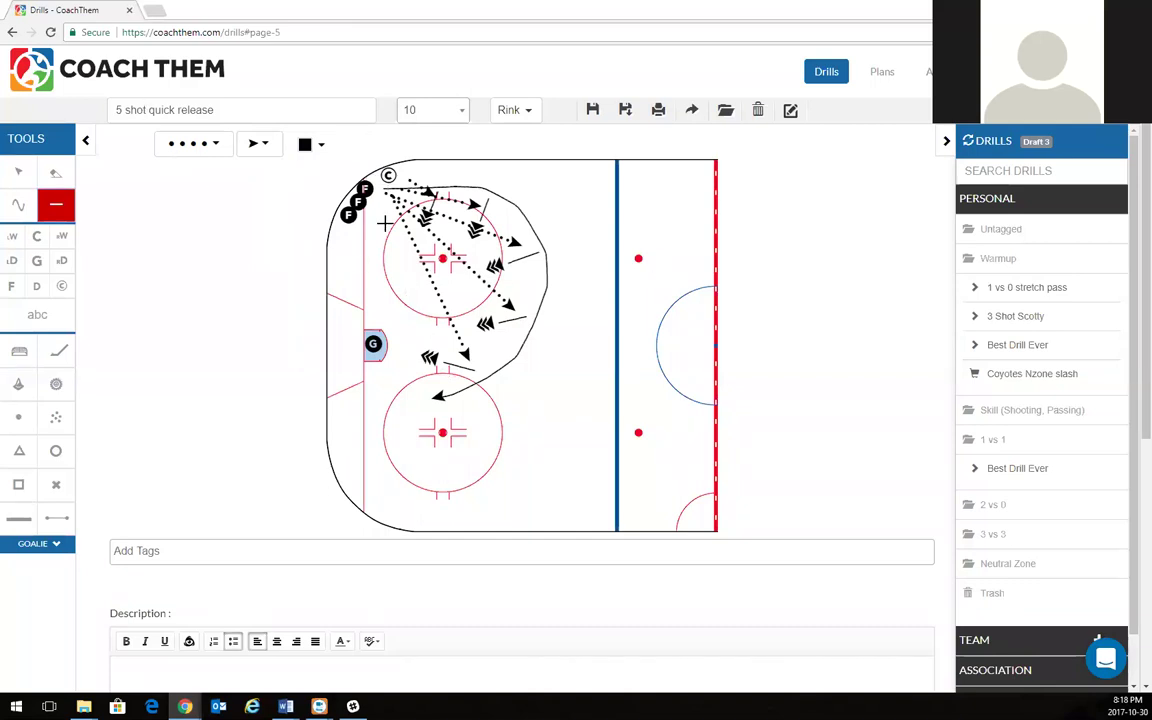
Set the drill's duration to 5
left_click(450, 111)
scroll(428, 213, "up", 3)
left_click(427, 203)
Tag the drill with Puck Control and Skill (Shooting, Passing), and return to the Select/Edit tool
left_click(222, 550)
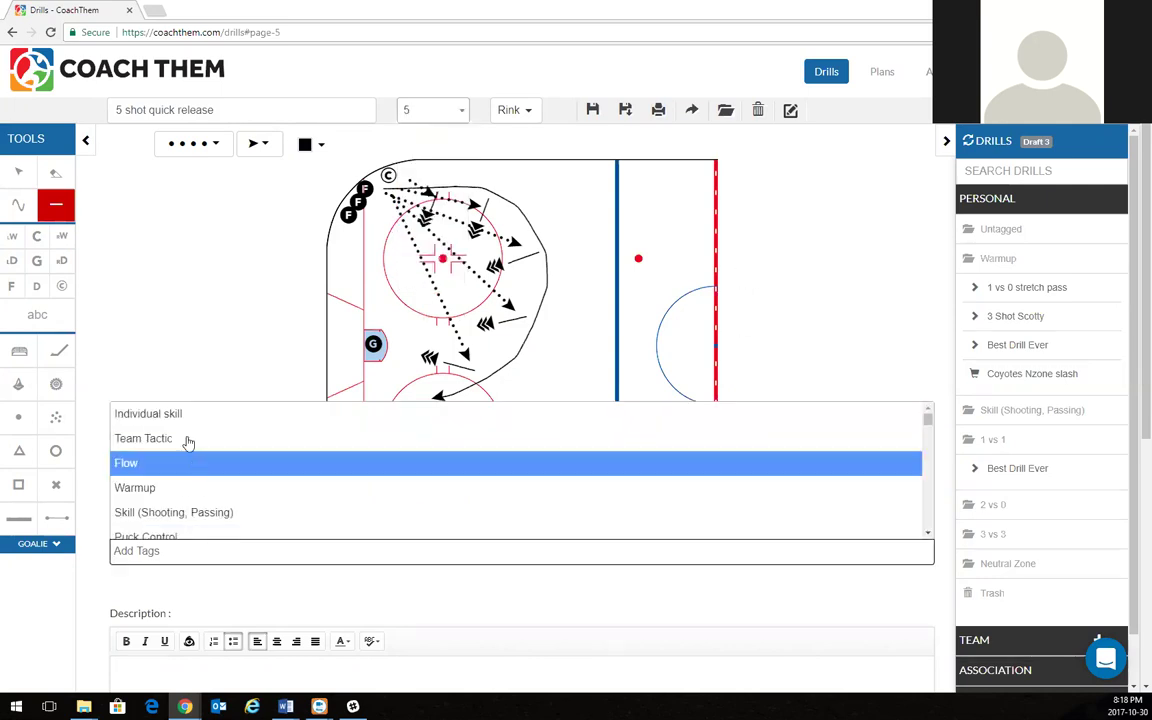
scroll(175, 470, "down", 2)
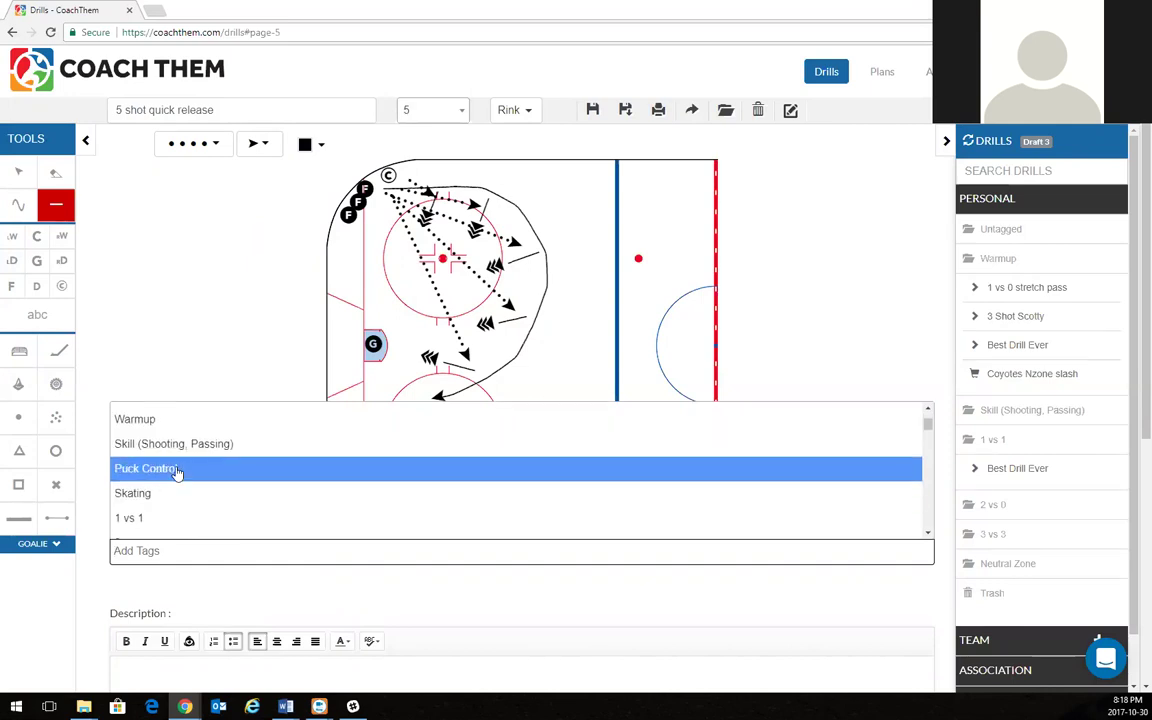
left_click(177, 470)
type("sh")
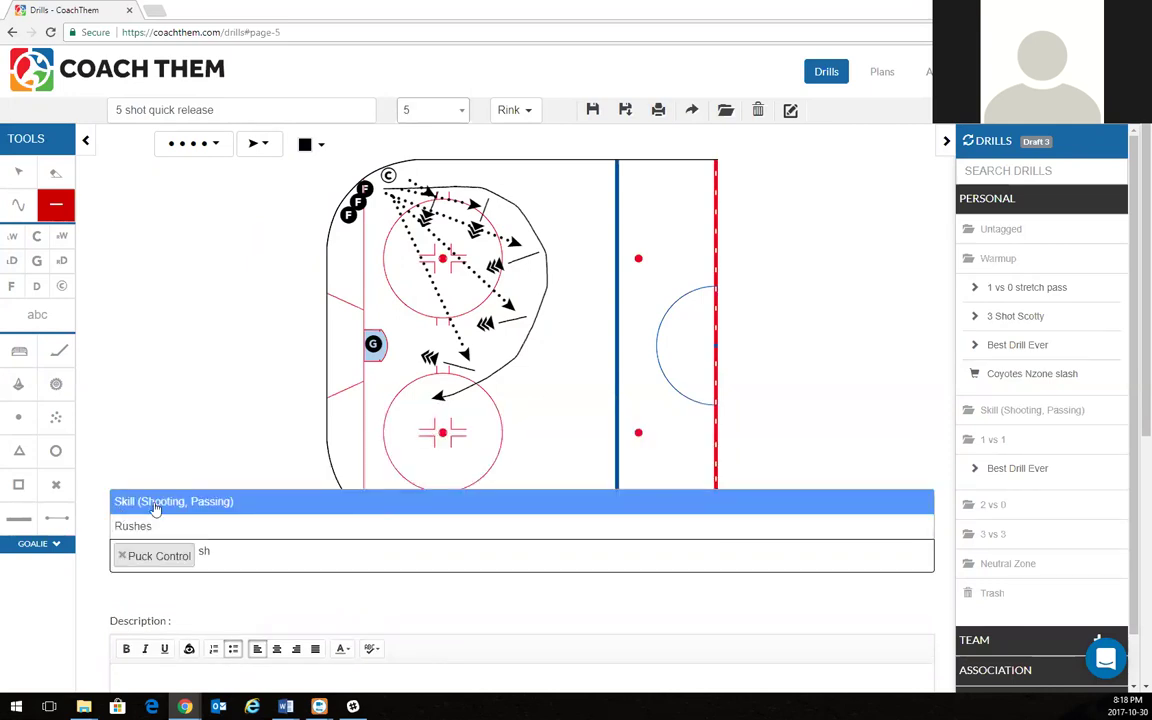
left_click(155, 509)
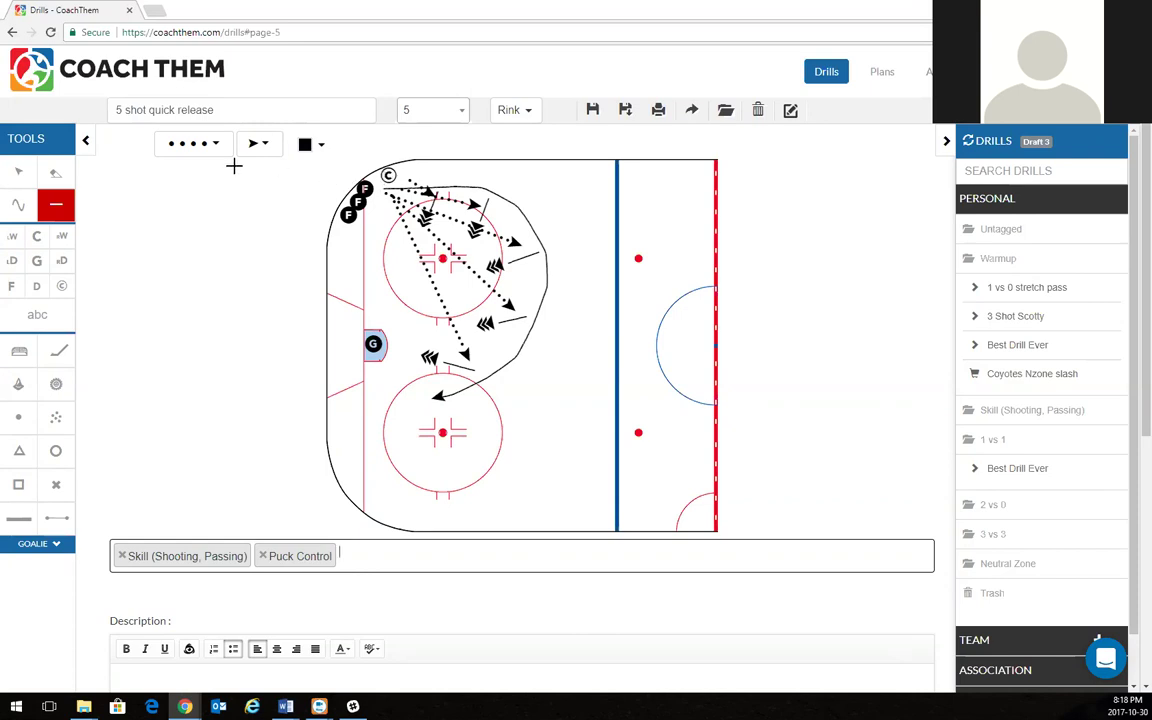
left_click(20, 172)
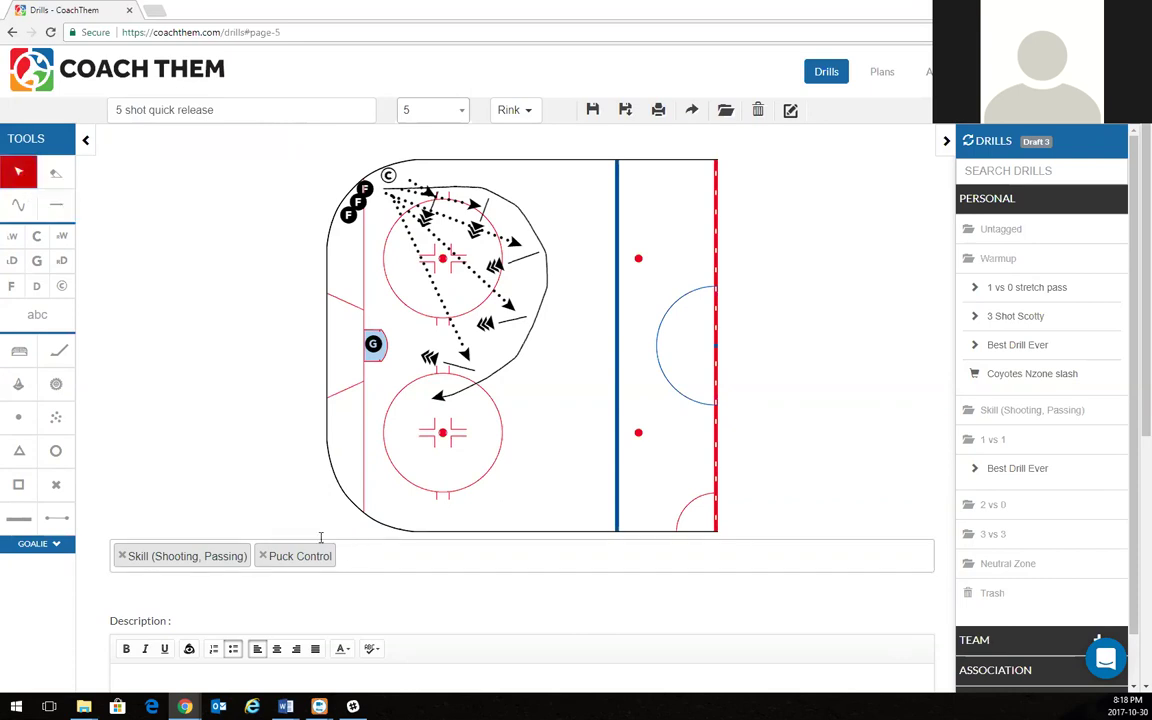
Look over the icons that can be inserted into the drill description, and leave the icon picker without inserting any
scroll(193, 611, "down", 1)
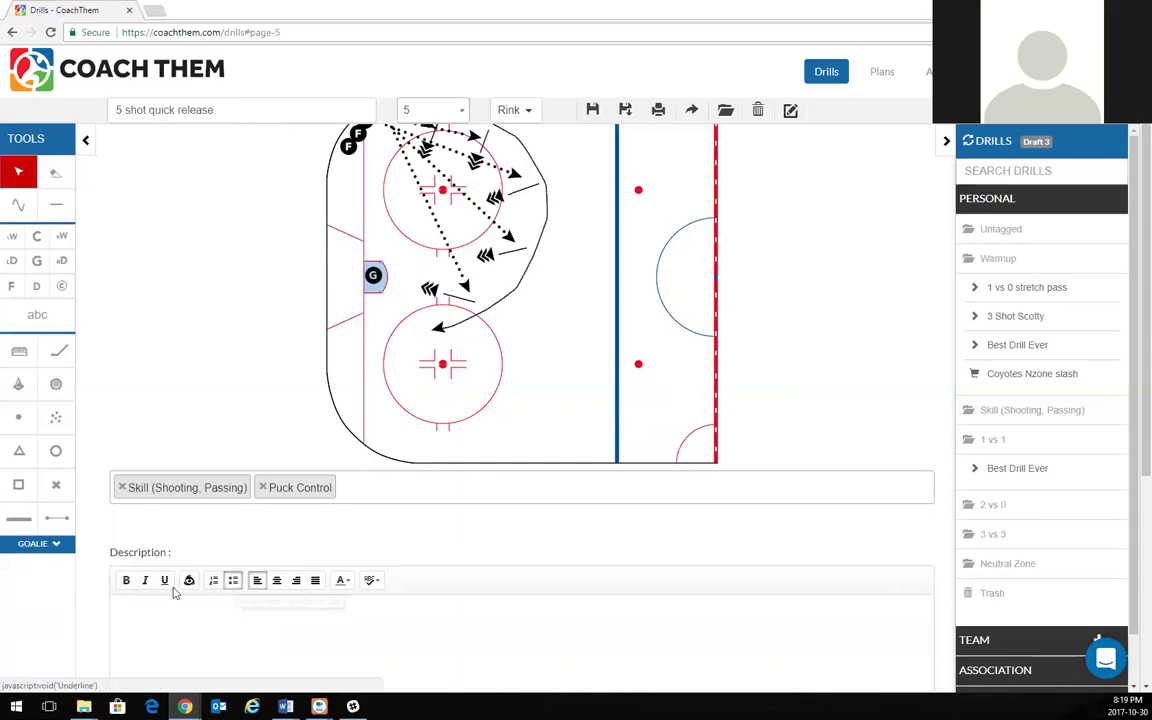
left_click(219, 585)
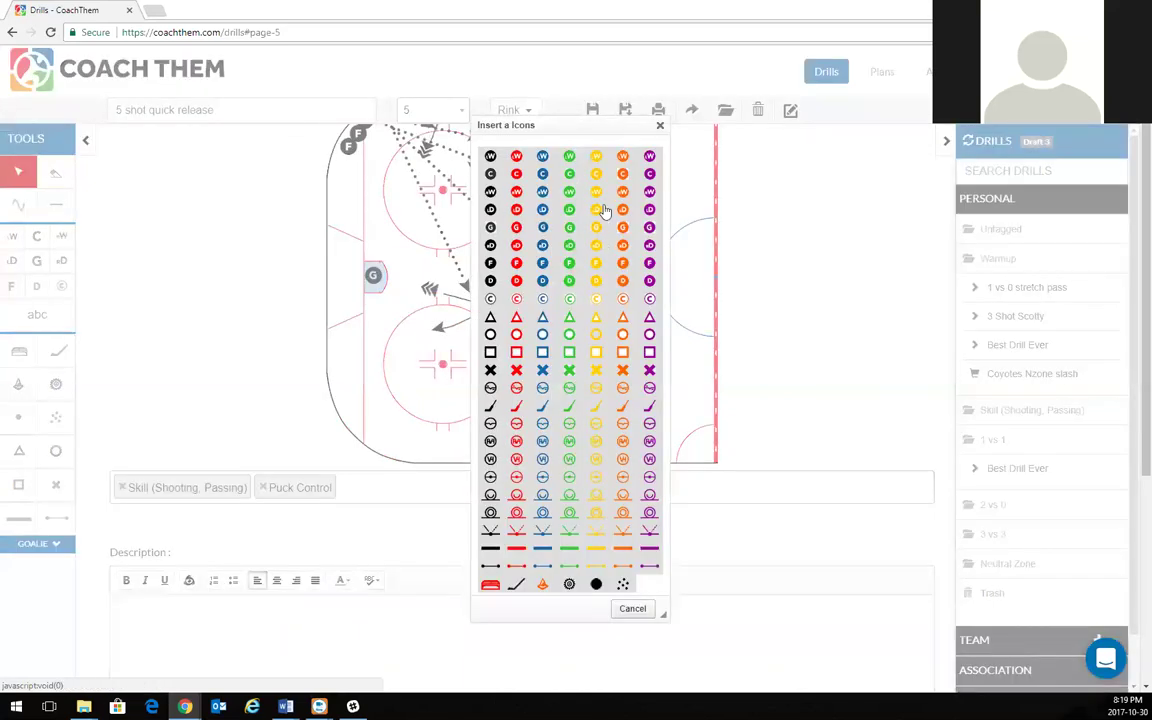
left_click(660, 125)
scroll(668, 310, "down", 3)
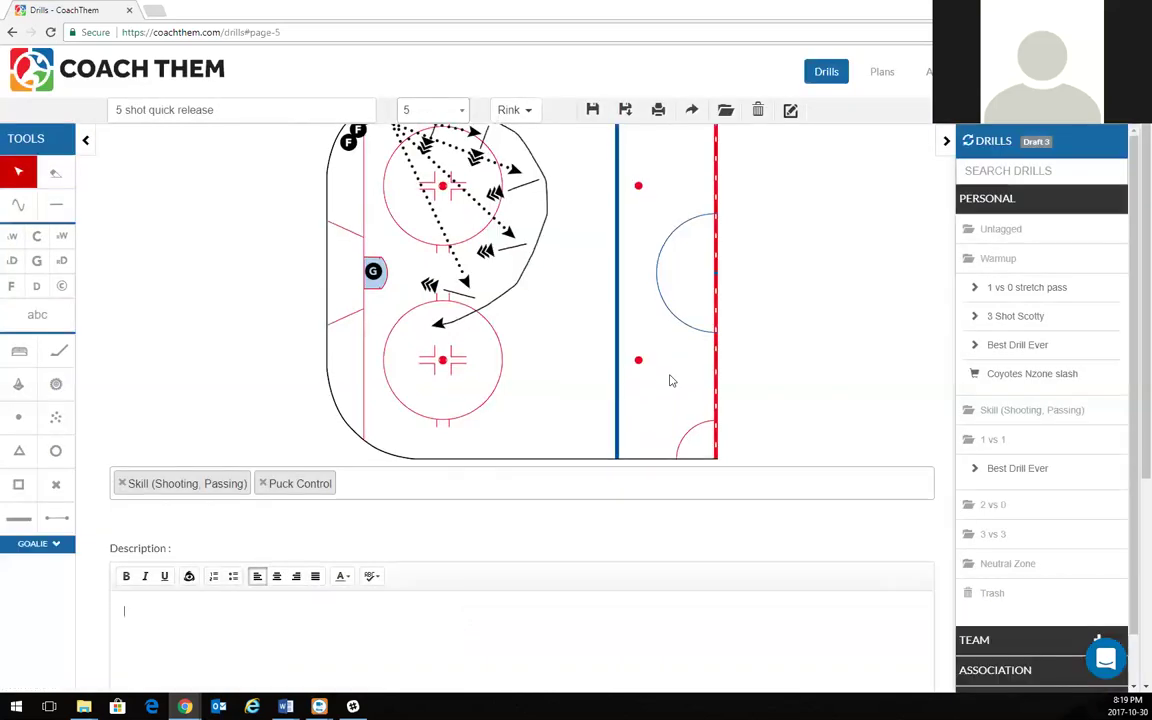
Save the 5 shot quick release drill
scroll(393, 407, "up", 4)
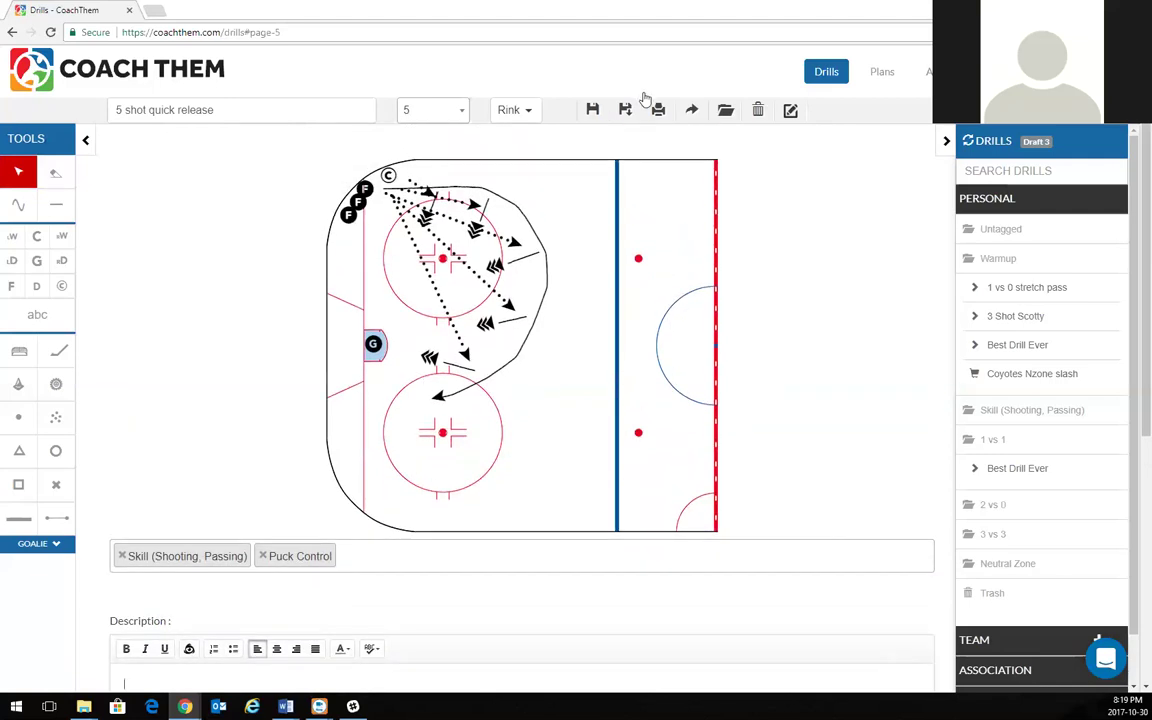
left_click(596, 110)
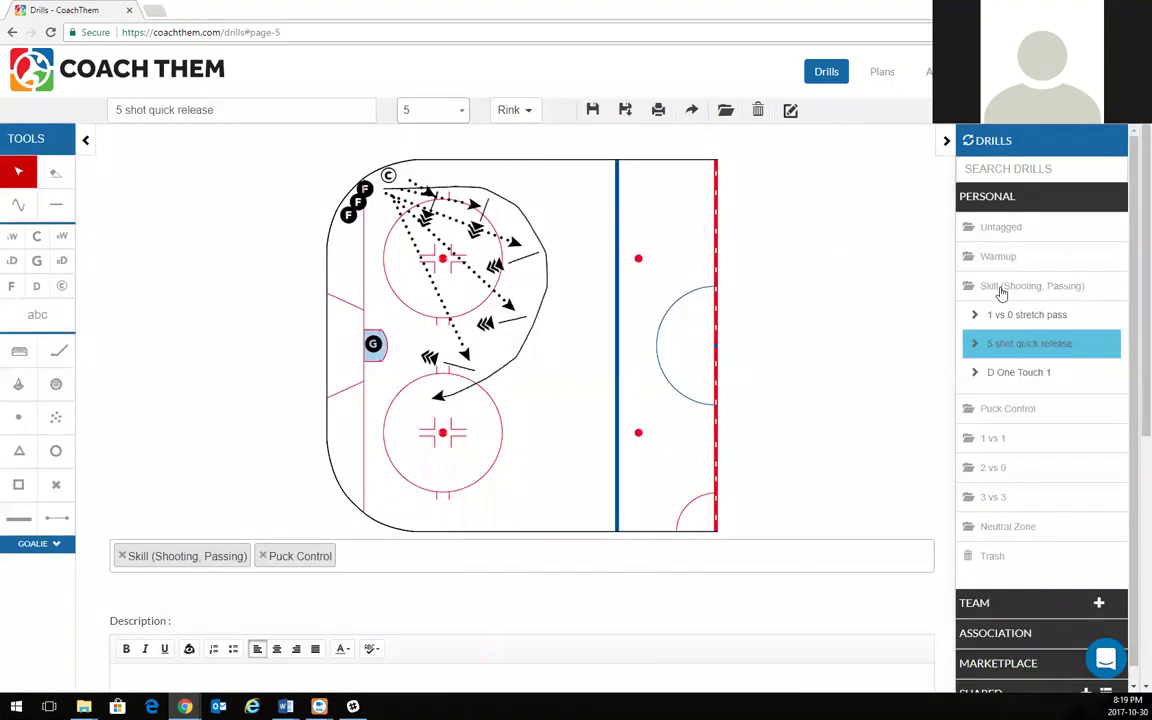
Collapse the Personal drills, search the drill library for "5 sho", and open the 5 shot quick release drill
left_click(1000, 199)
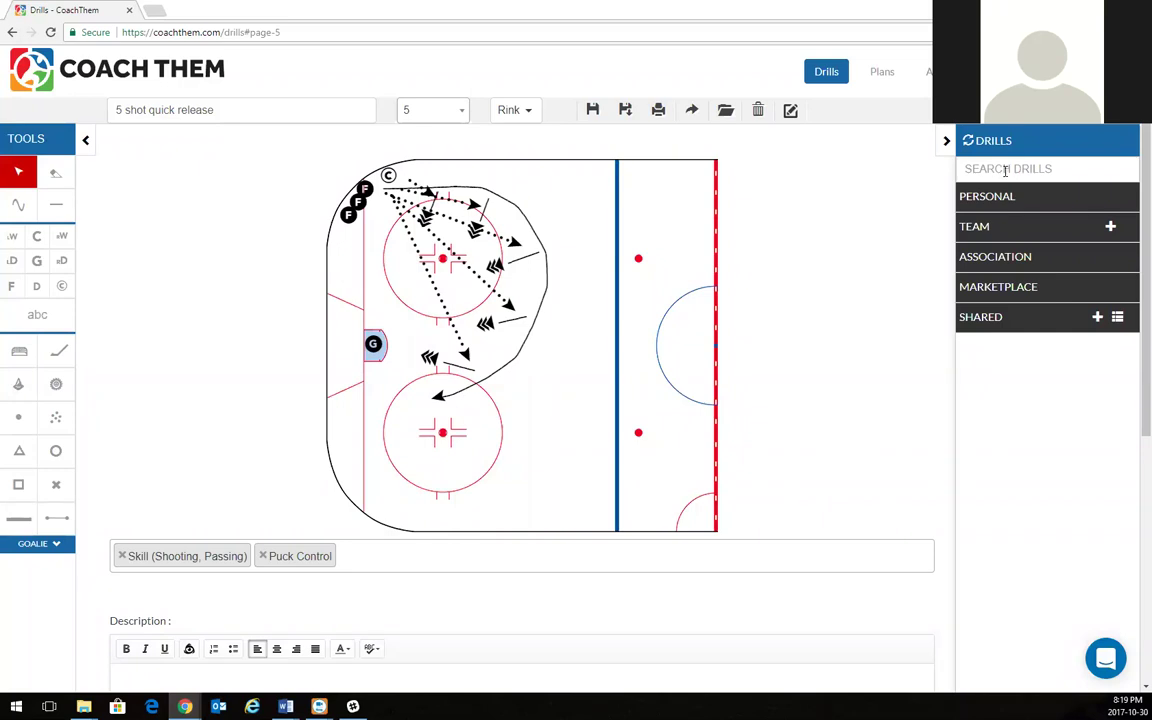
left_click(1005, 171)
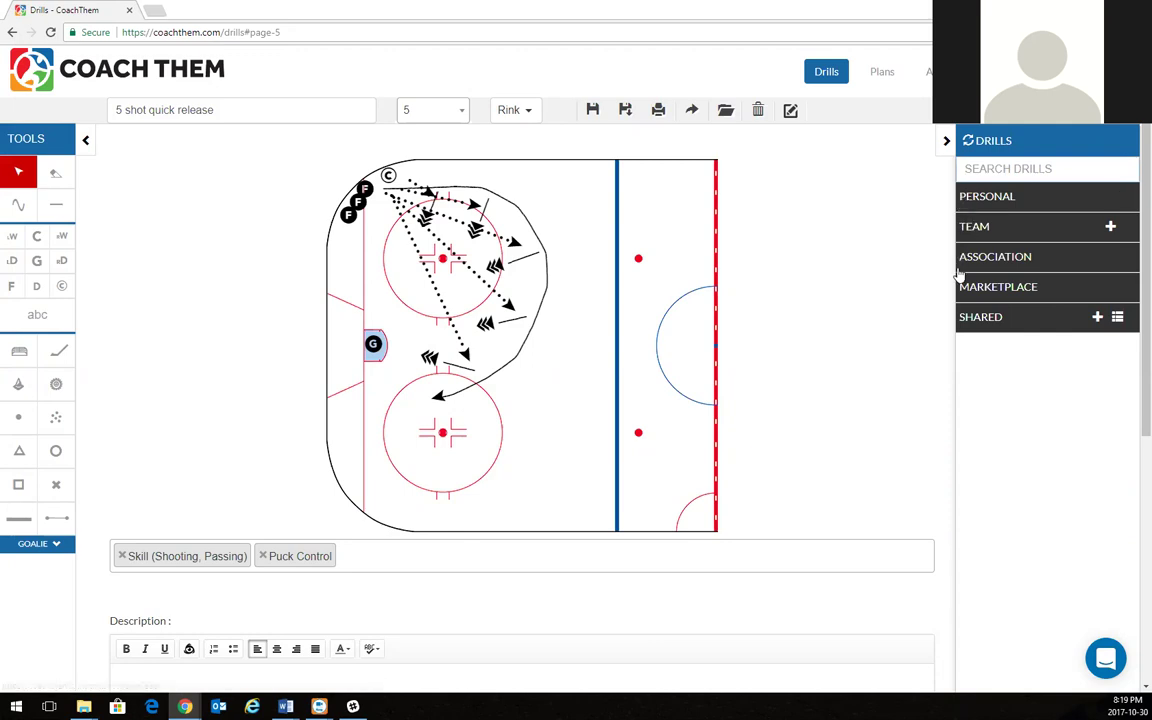
left_click(986, 170)
type("5 sho")
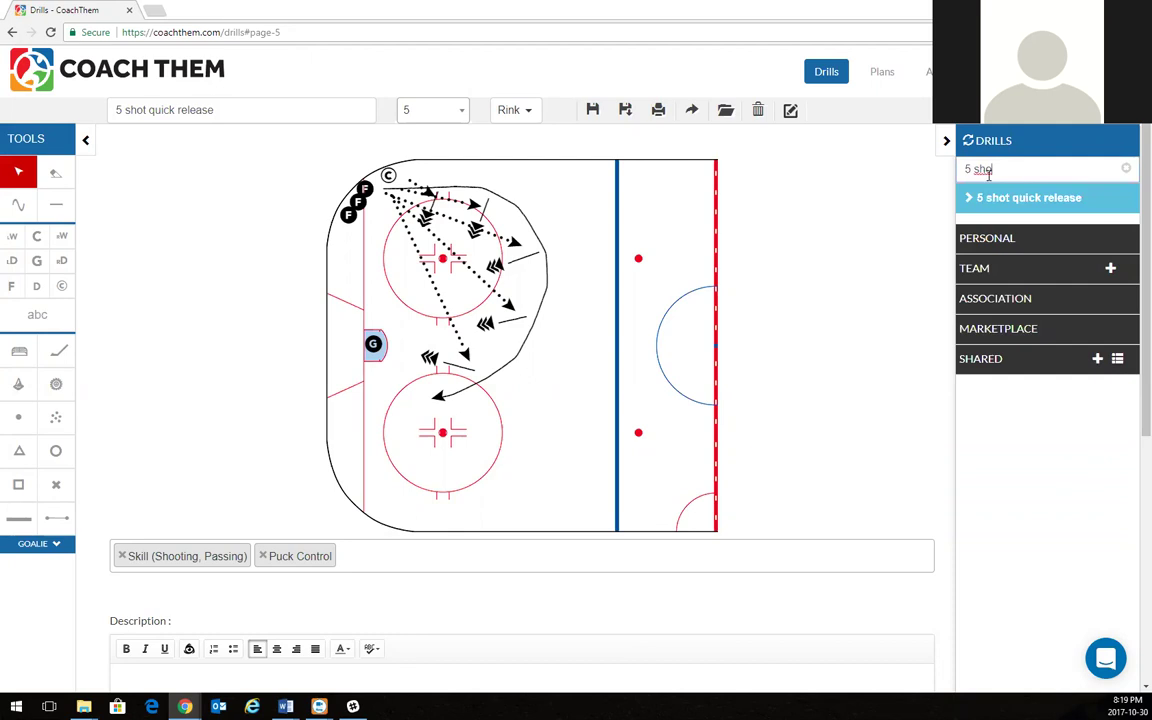
left_click(1001, 197)
Open the print settings for the 5 shot quick release drill and review the heading and name fields
left_click(659, 111)
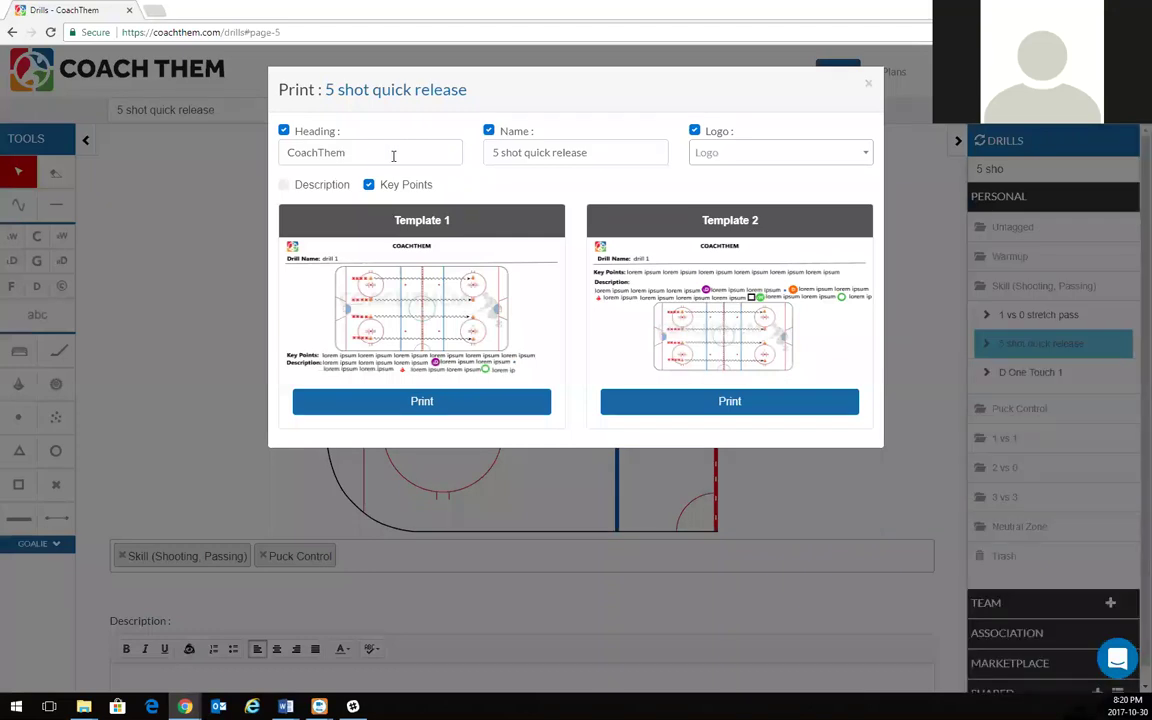
left_click(392, 155)
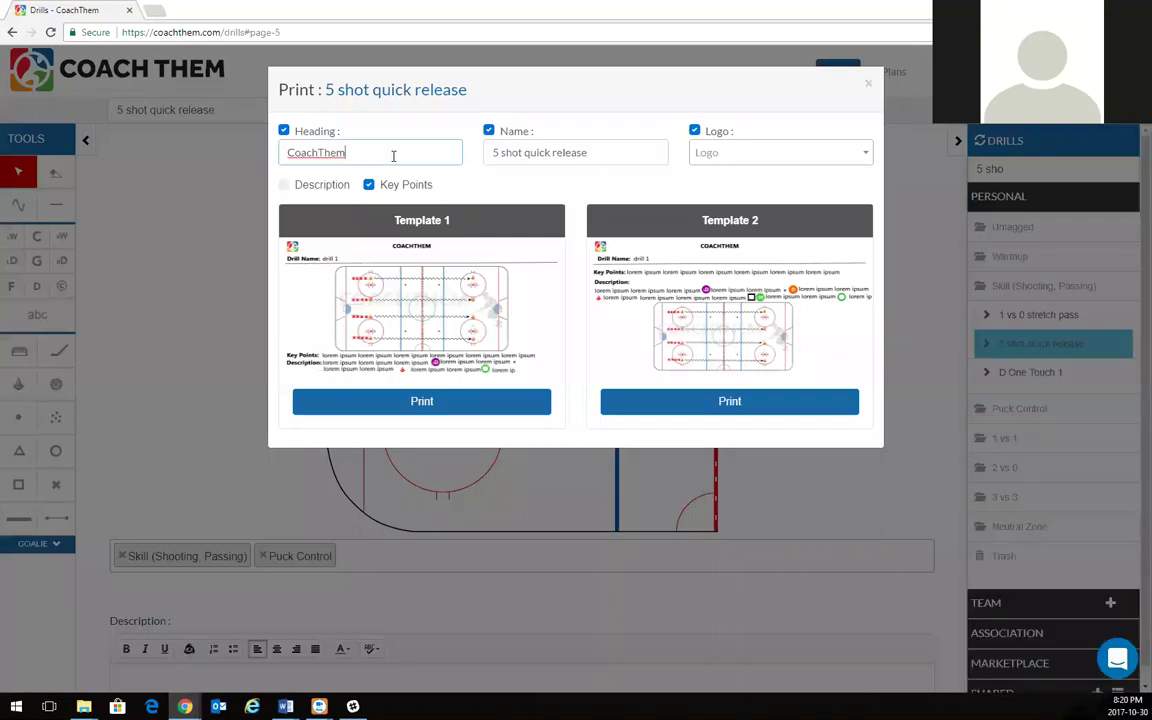
left_click(492, 153)
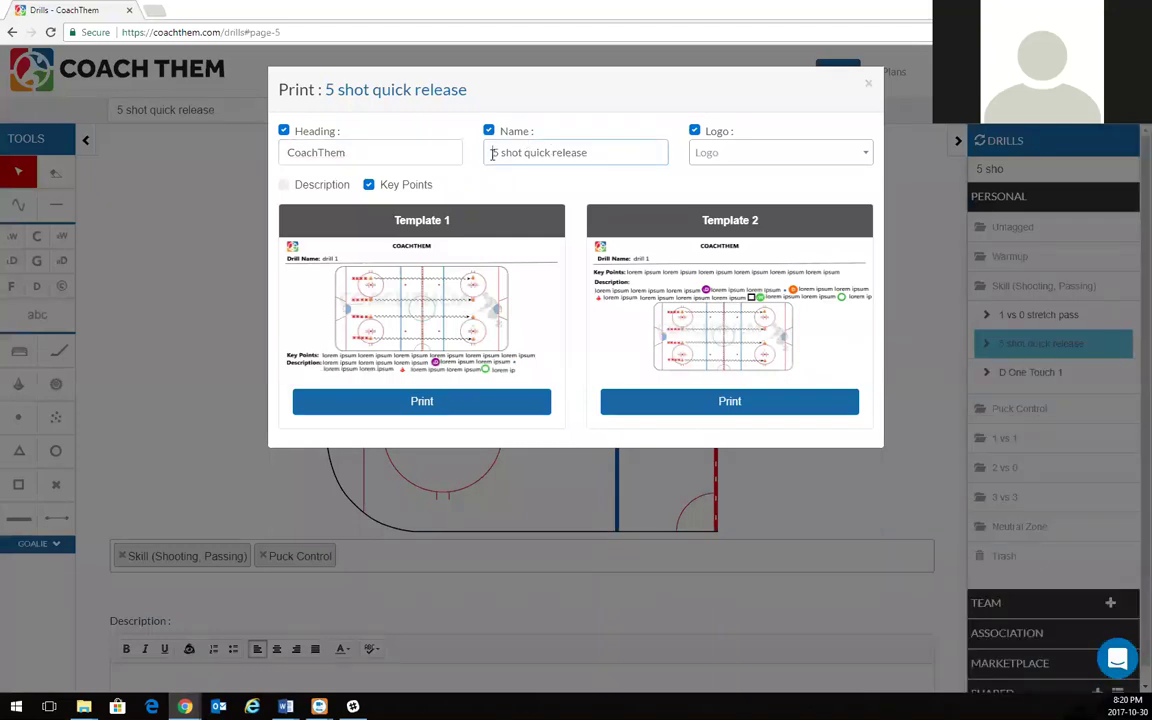
left_click_drag(492, 153, 622, 155)
left_click(620, 154)
Set the logo for the drill printout to Team CoachThem
left_click(728, 157)
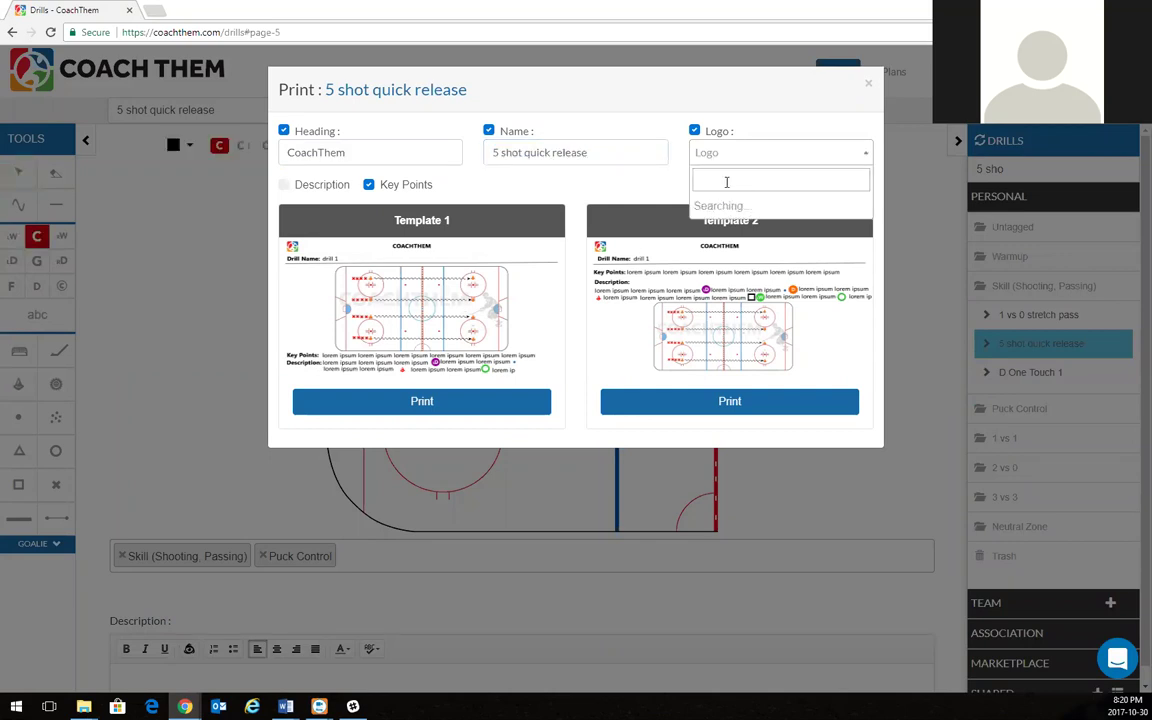
left_click(852, 152)
left_click(860, 155)
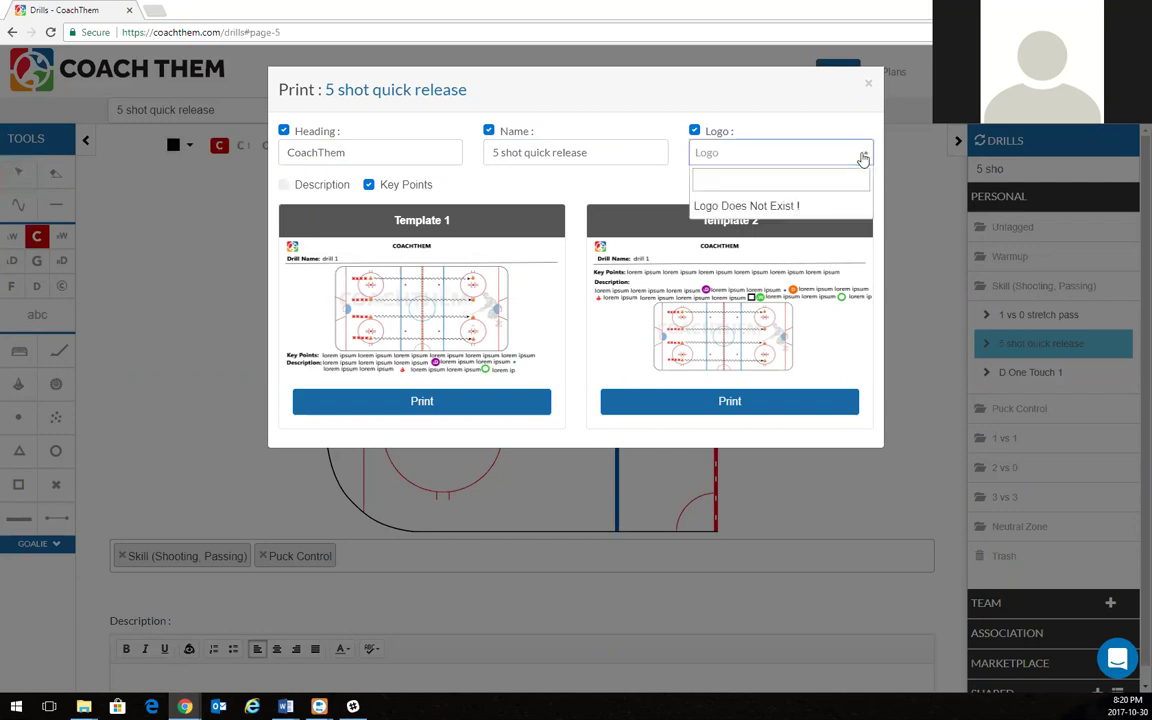
left_click(748, 150)
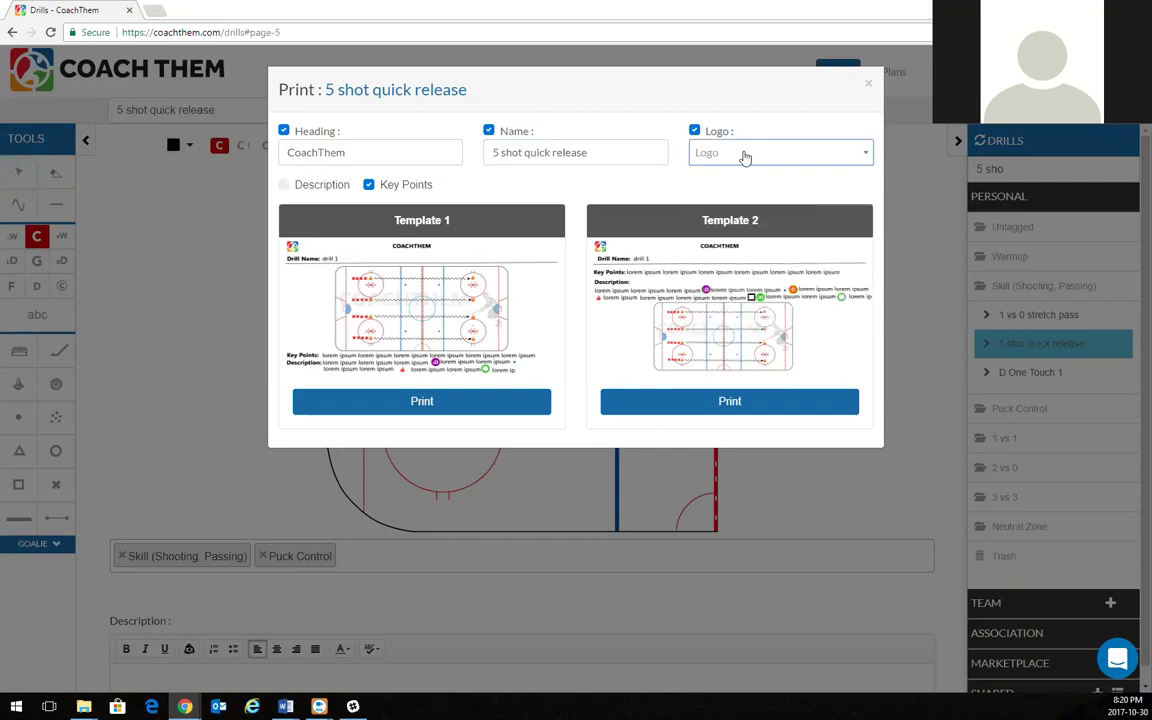
left_click(743, 154)
scroll(729, 262, "down", 5)
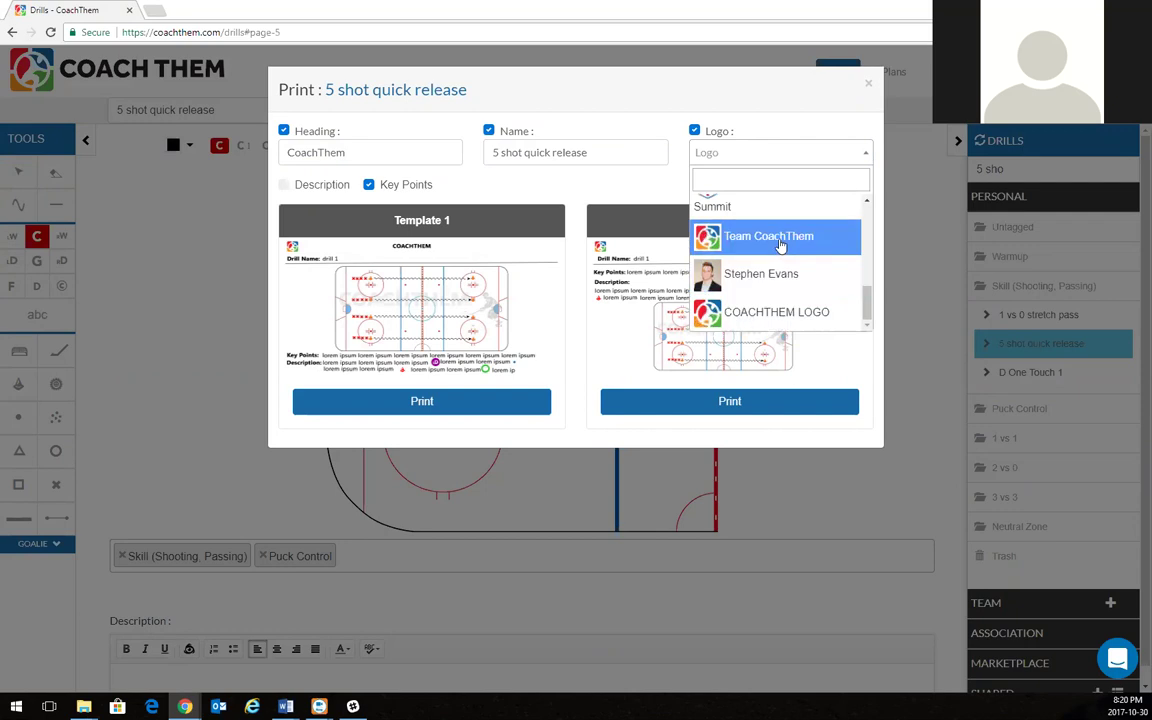
left_click(782, 246)
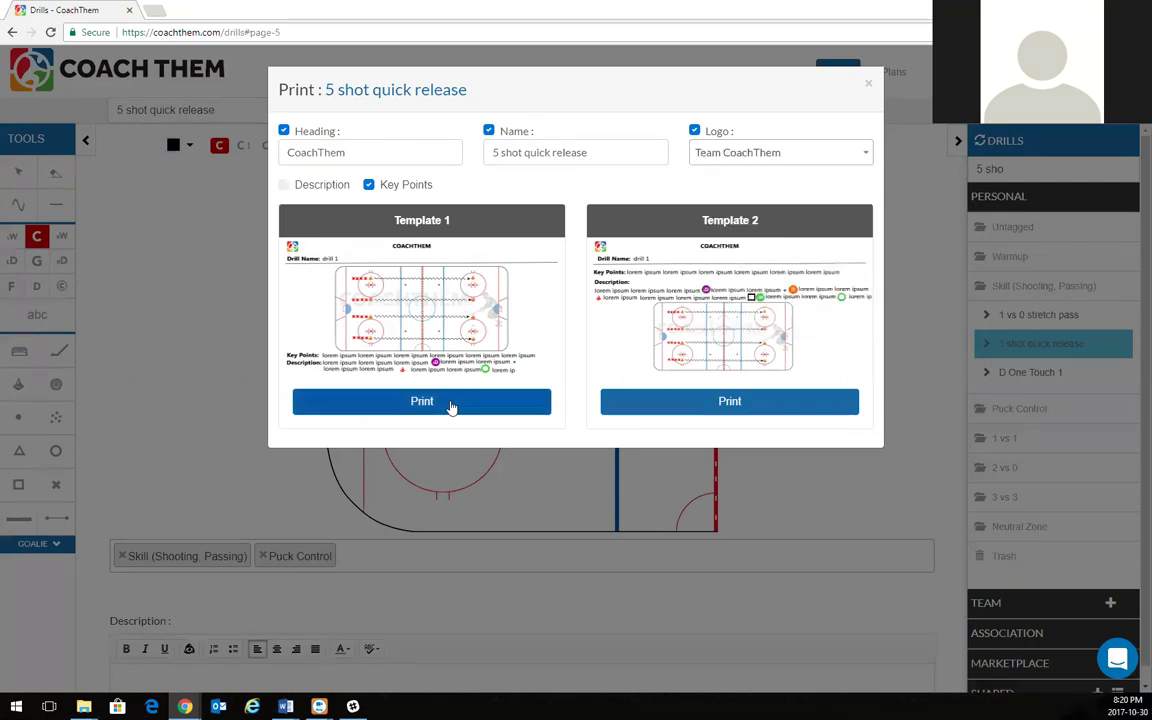
Generate the drill's printout with Template 1, look over the page, and return to the drill editor
left_click(451, 405)
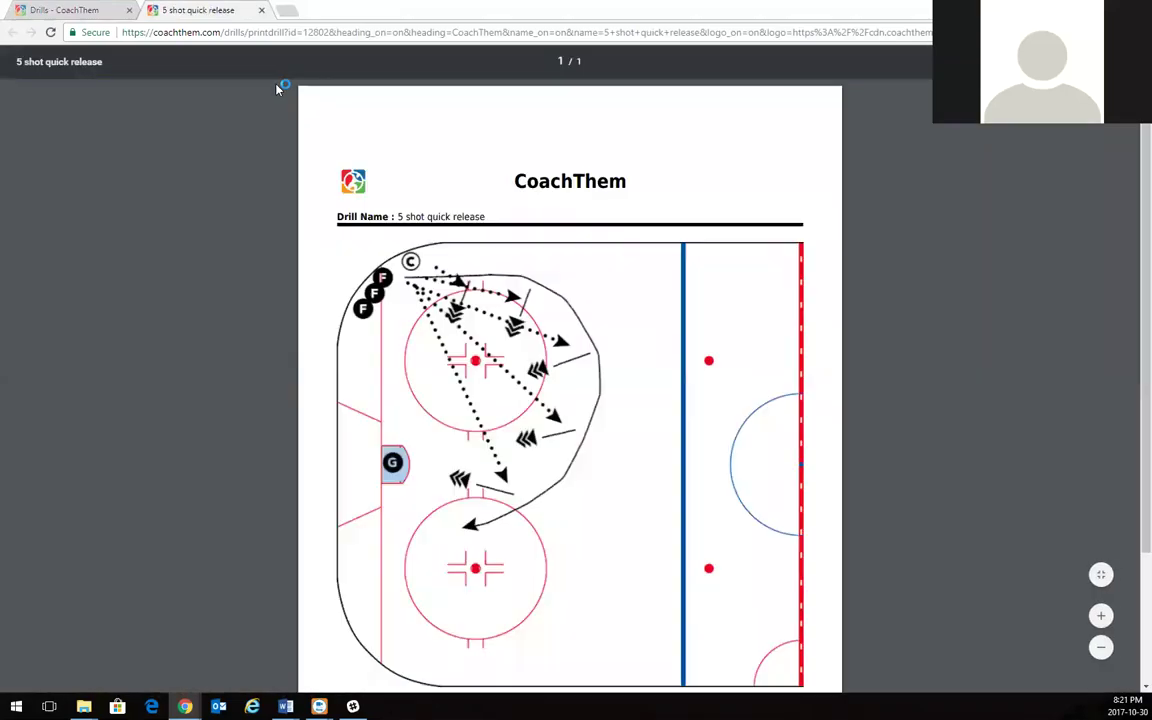
scroll(555, 240, "down", 1)
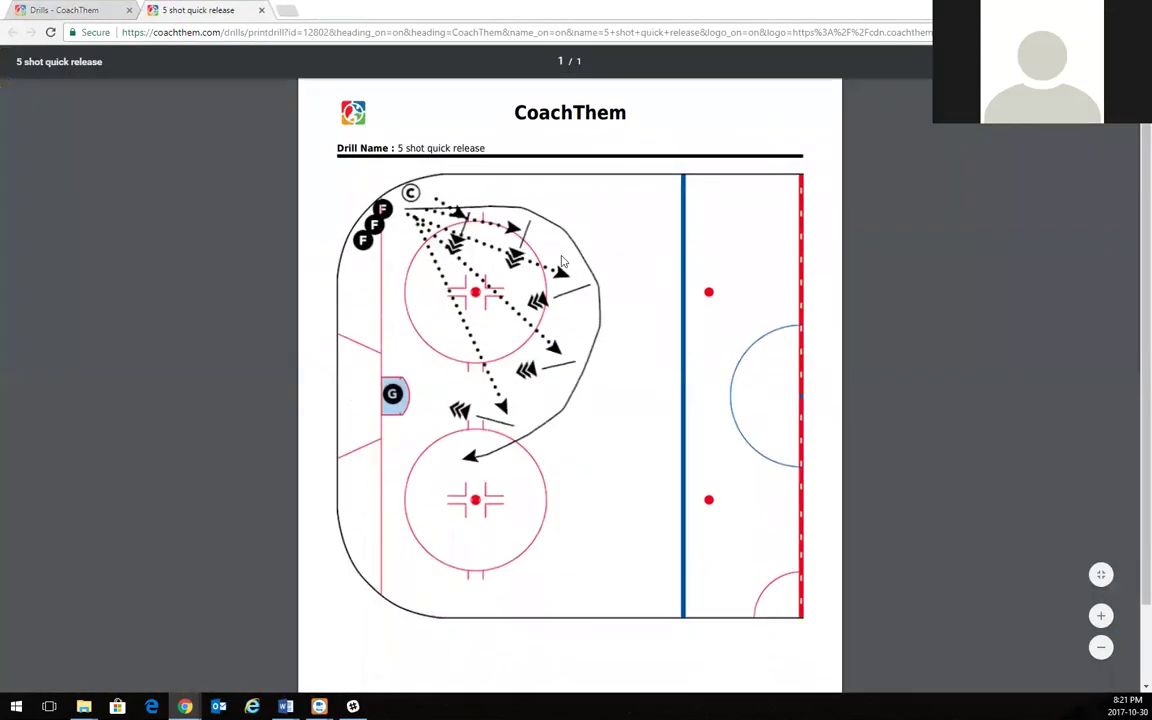
scroll(599, 411, "down", 1)
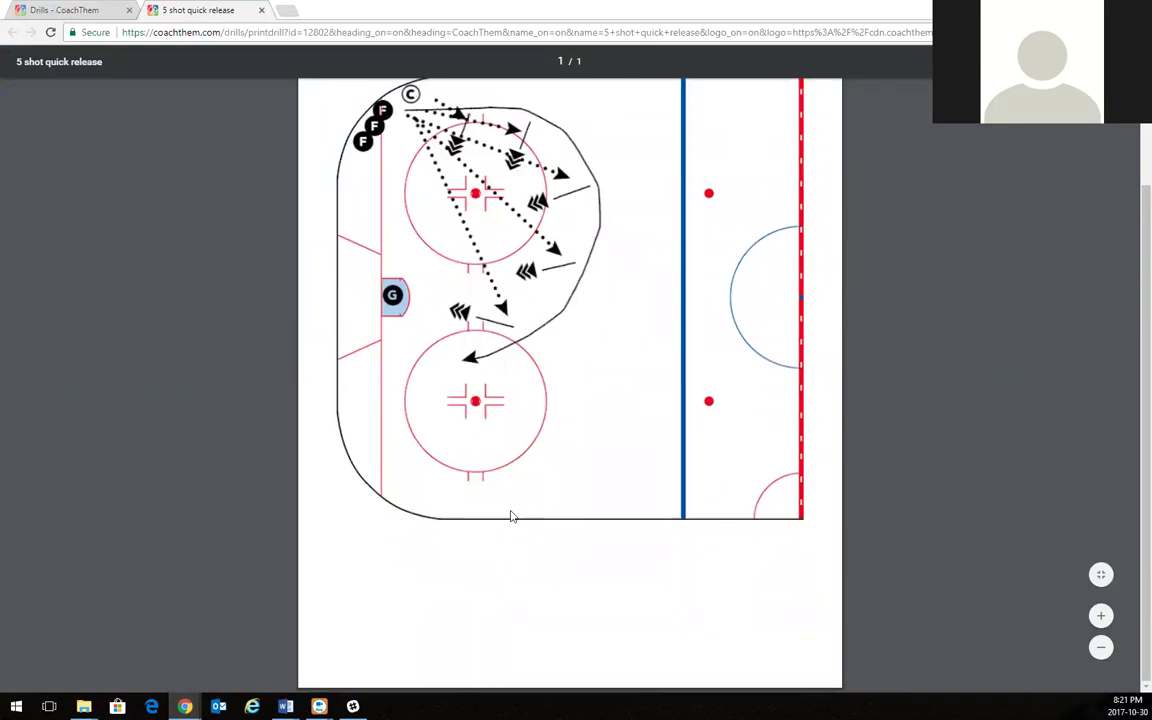
scroll(509, 514, "up", 2)
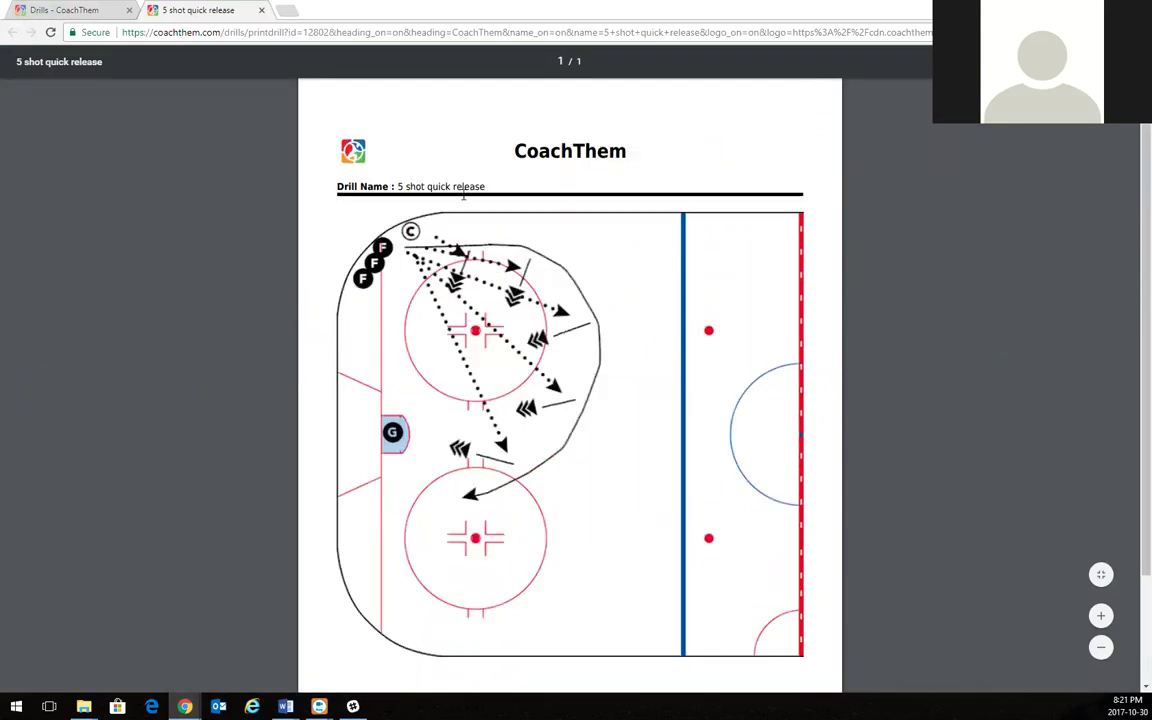
left_click(26, 6)
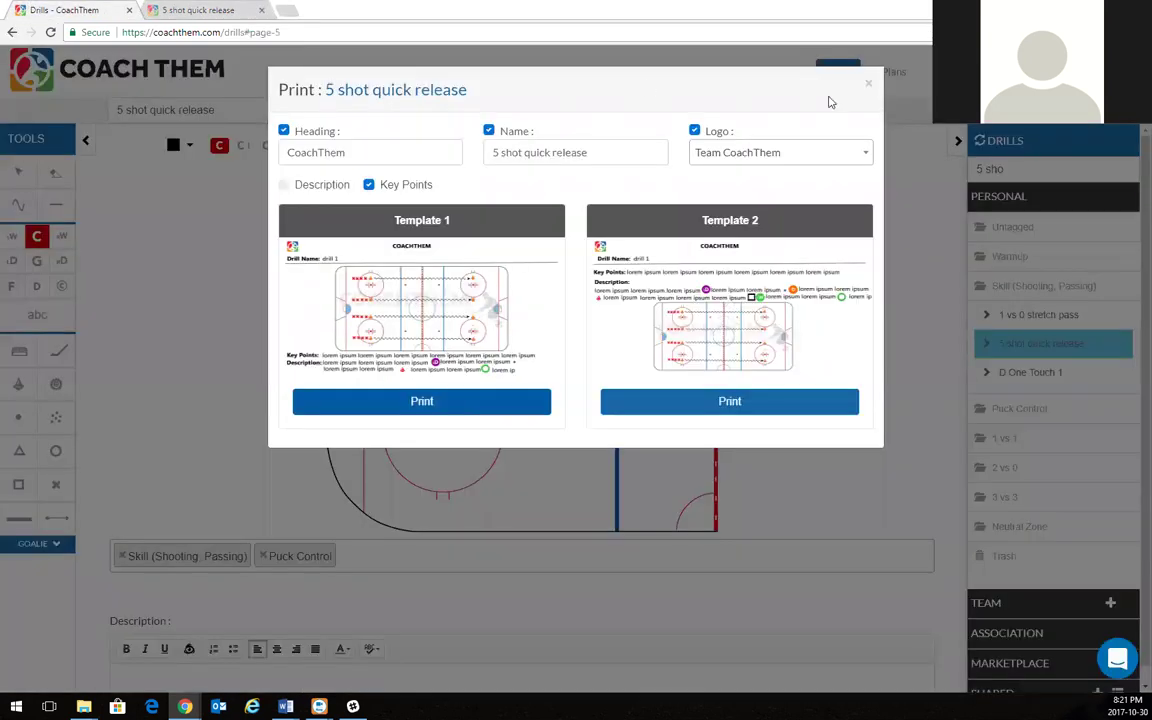
left_click(870, 82)
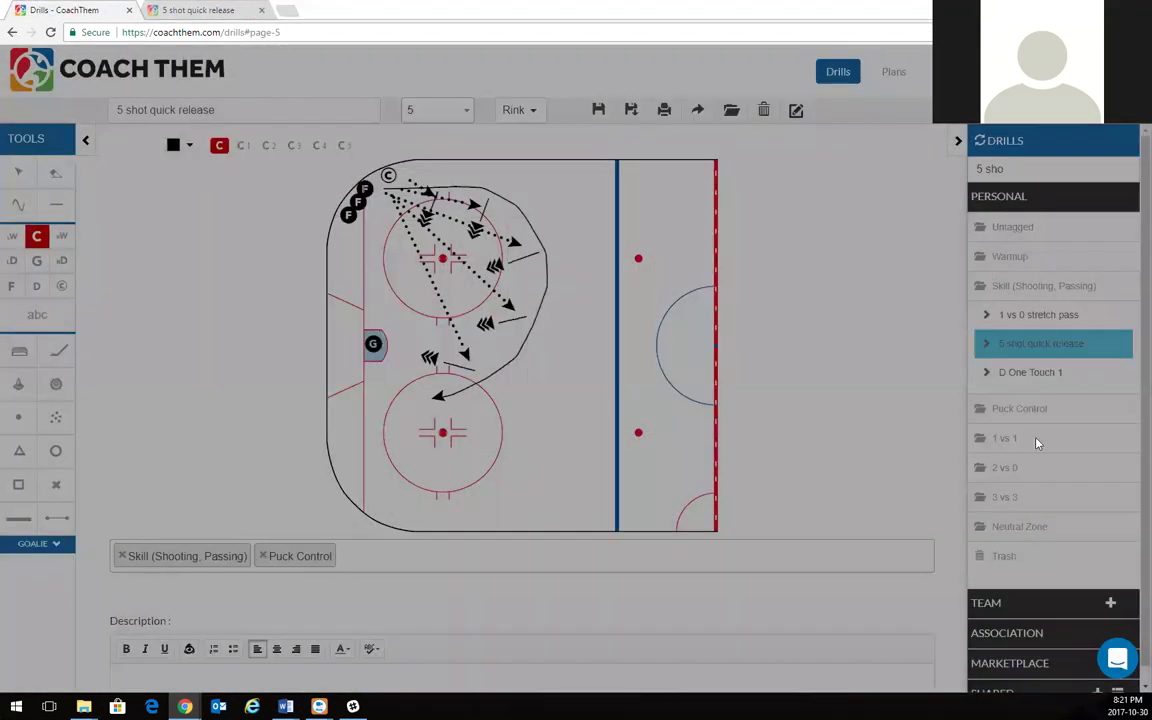
Open Best Drill Ever from the 1 vs 1 folder and generate its printout with Template 1
left_click(995, 440)
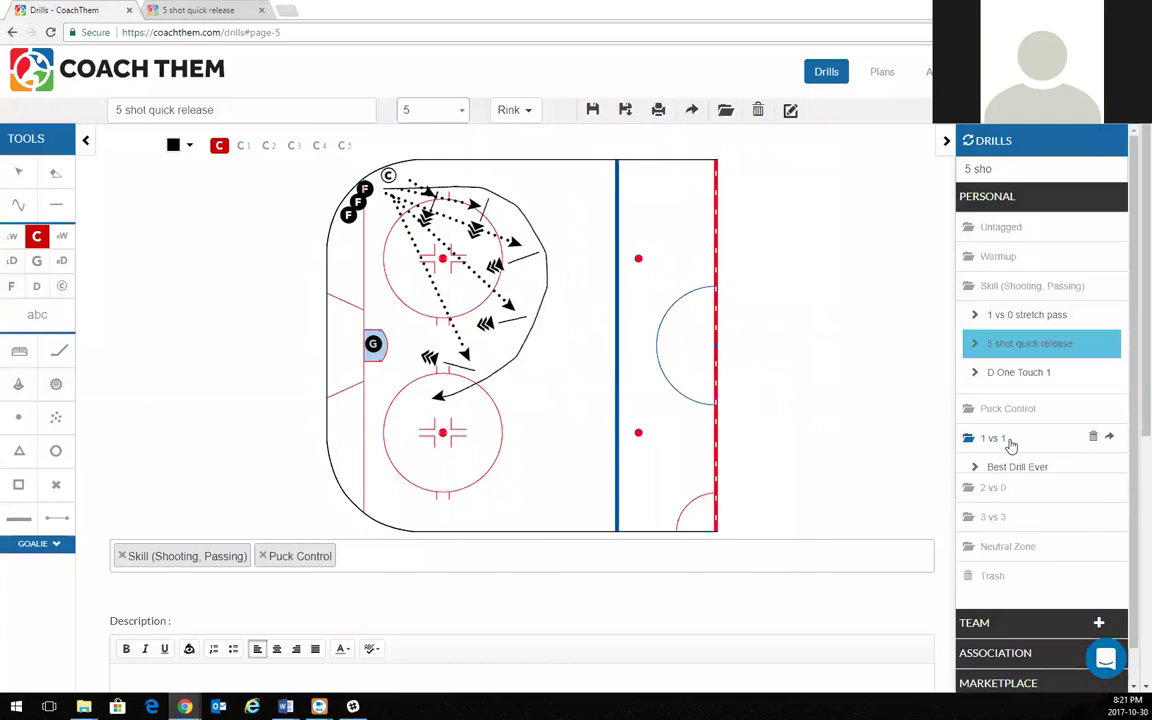
left_click(1005, 467)
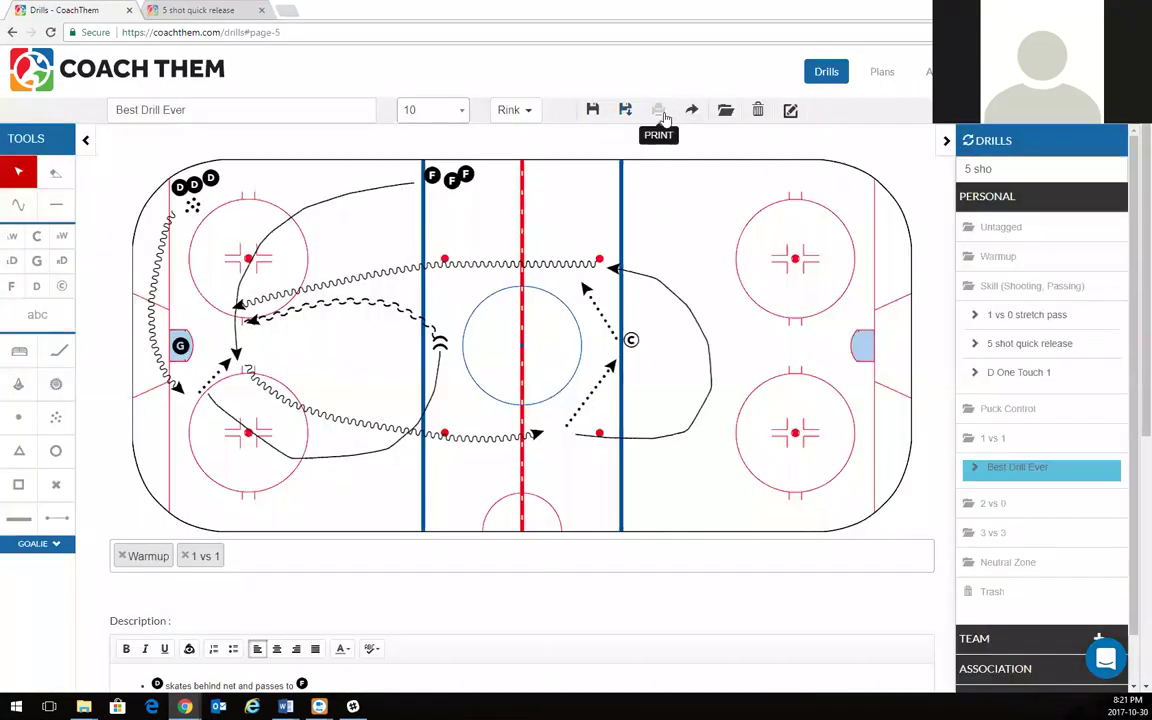
left_click(658, 114)
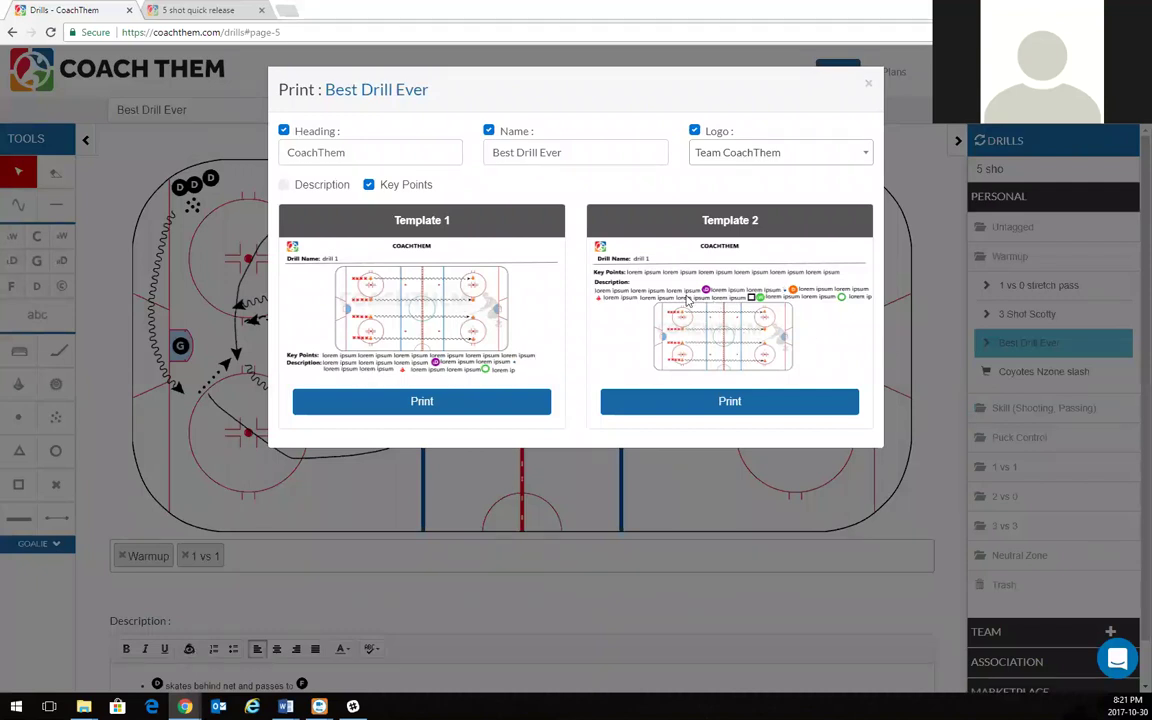
left_click(472, 400)
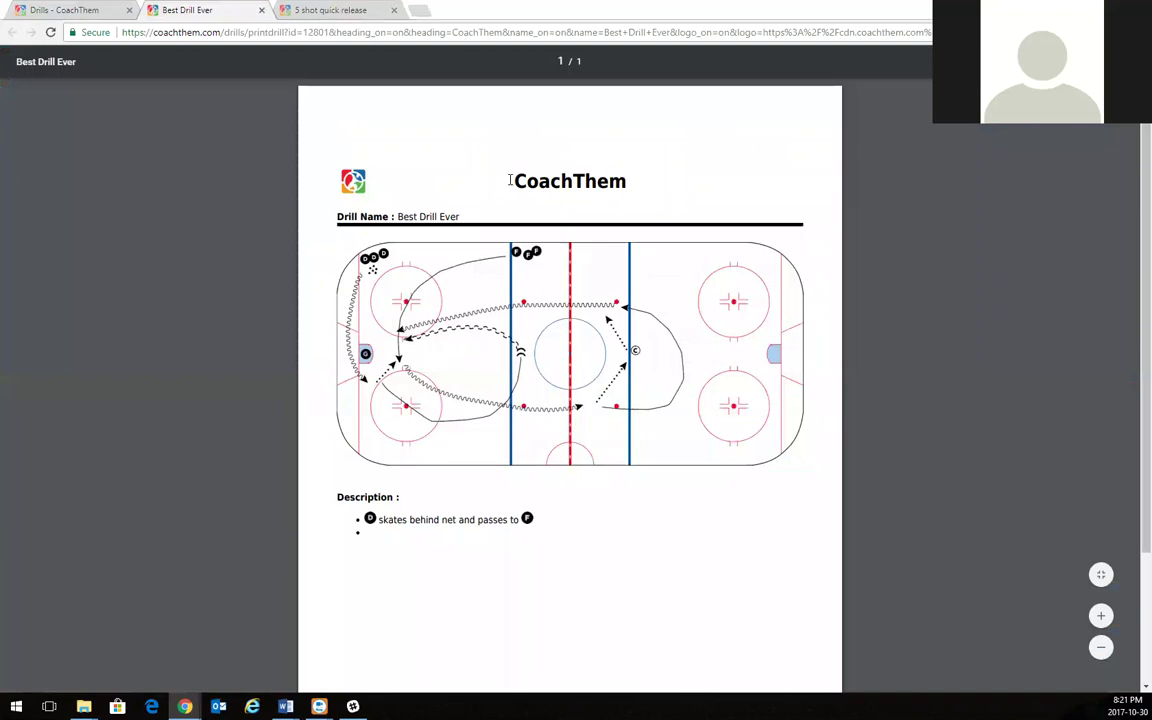
Review the heading, logo and description on the Best Drill Ever printout, and close it and the print settings
left_click_drag(512, 181, 626, 180)
left_click(350, 178)
scroll(460, 540, "down", 1)
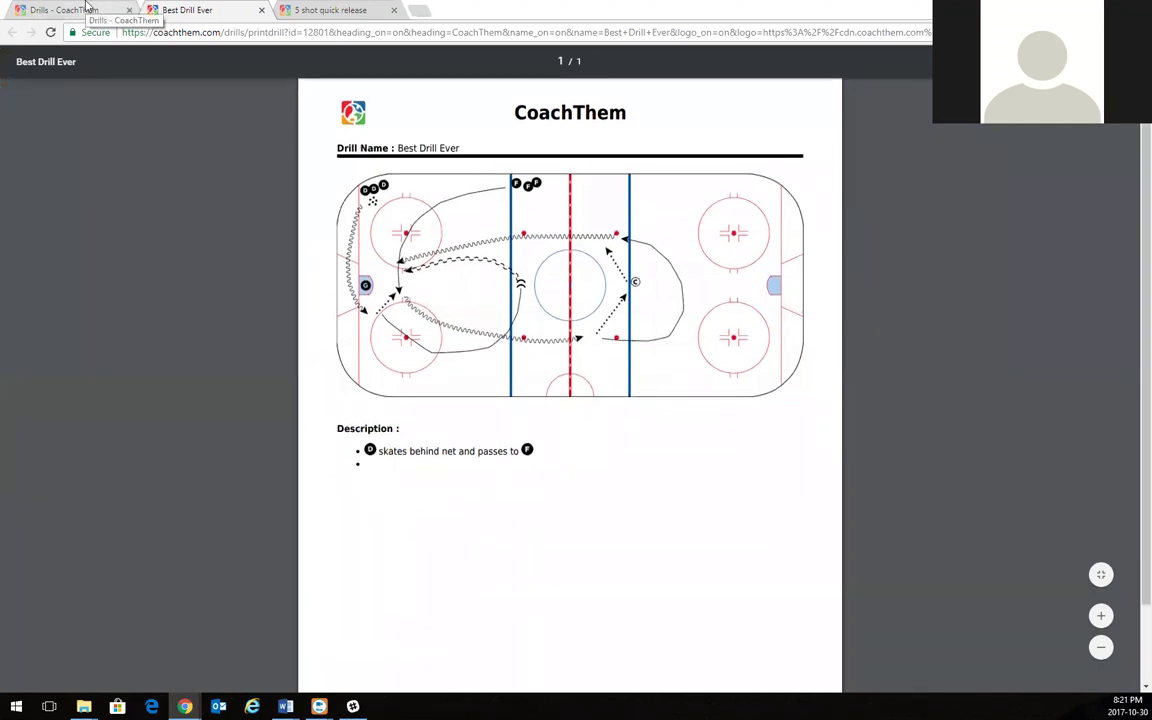
left_click(262, 12)
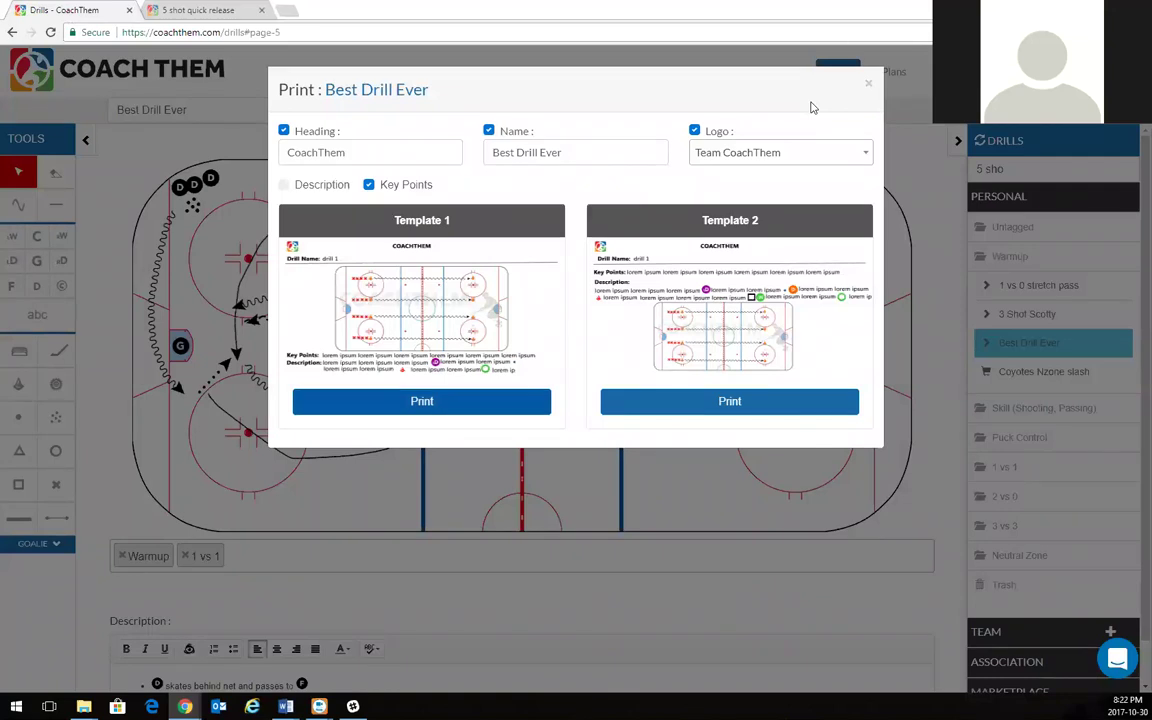
left_click(867, 85)
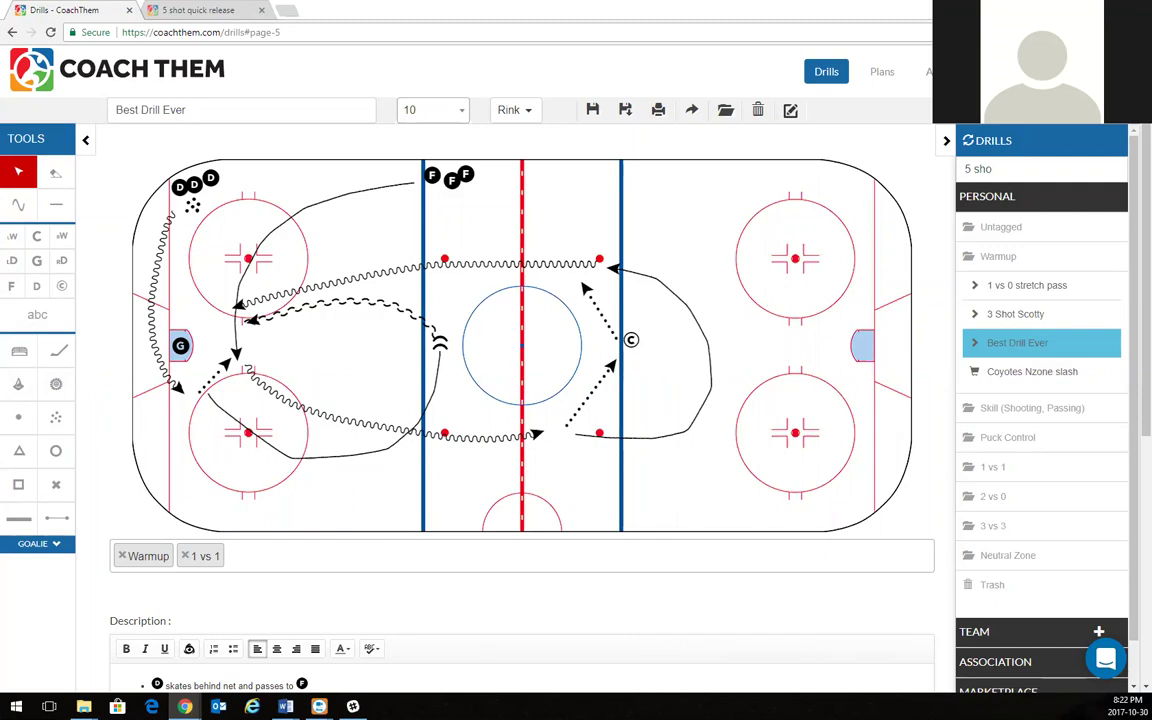
Collapse the Personal drills list and look over the Best Drill Ever description
left_click(987, 197)
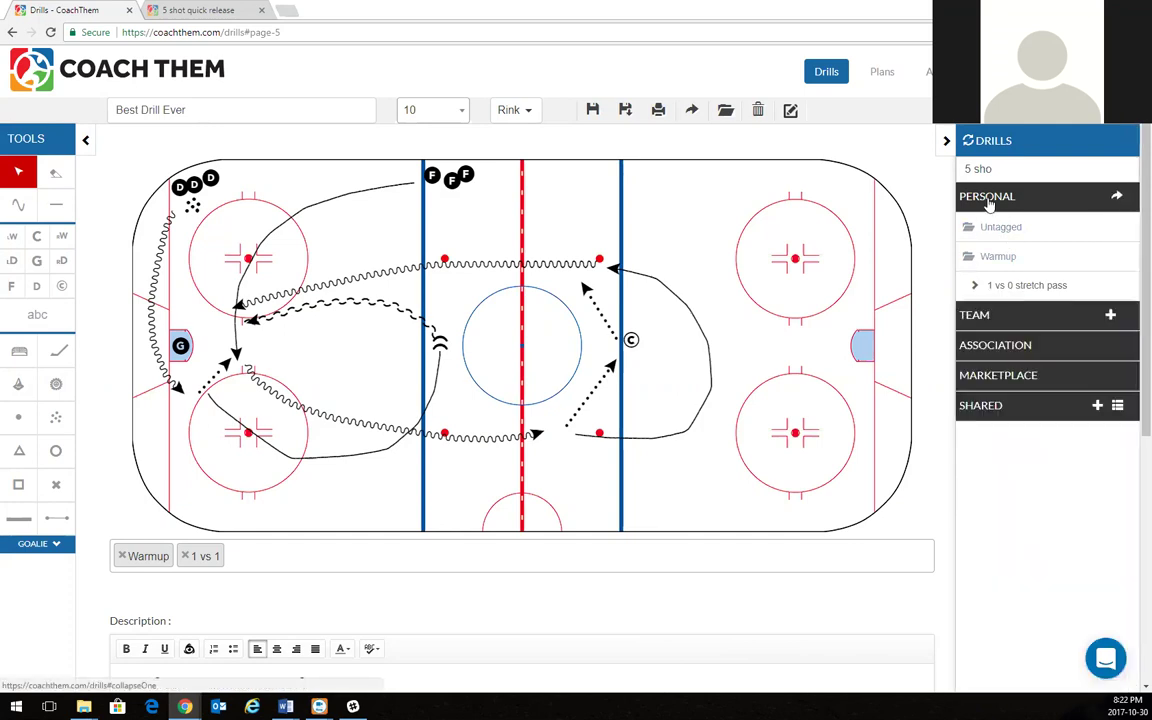
scroll(576, 421, "down", 1)
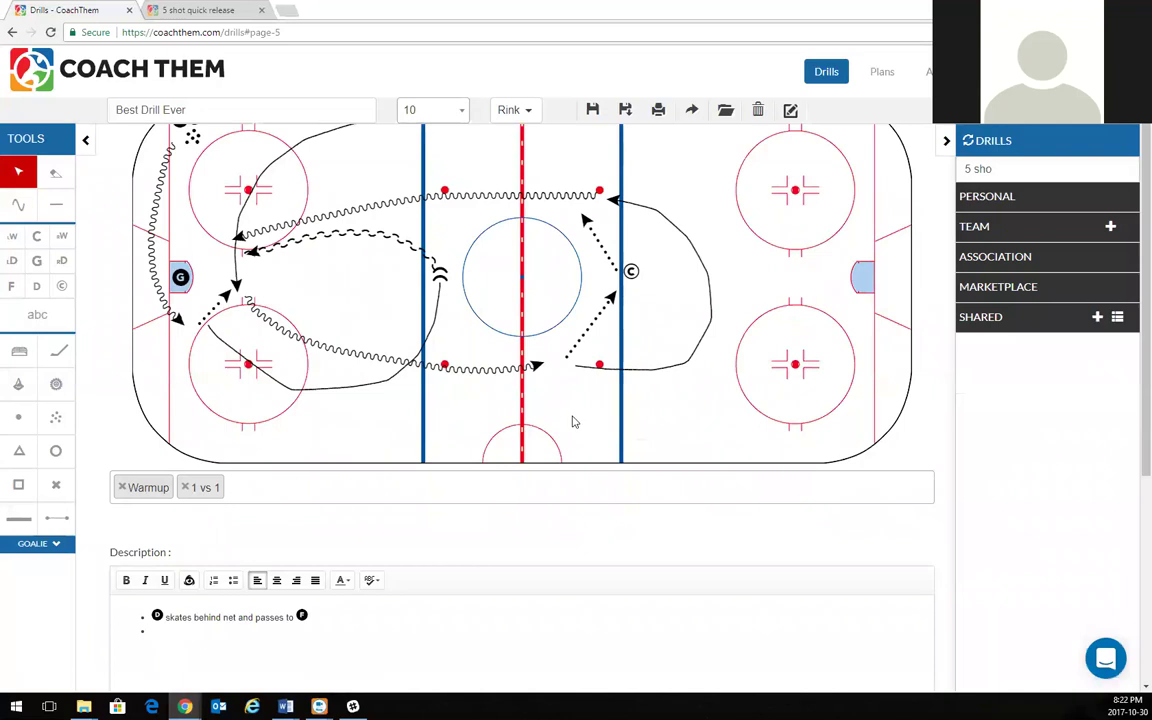
scroll(574, 420, "up", 1)
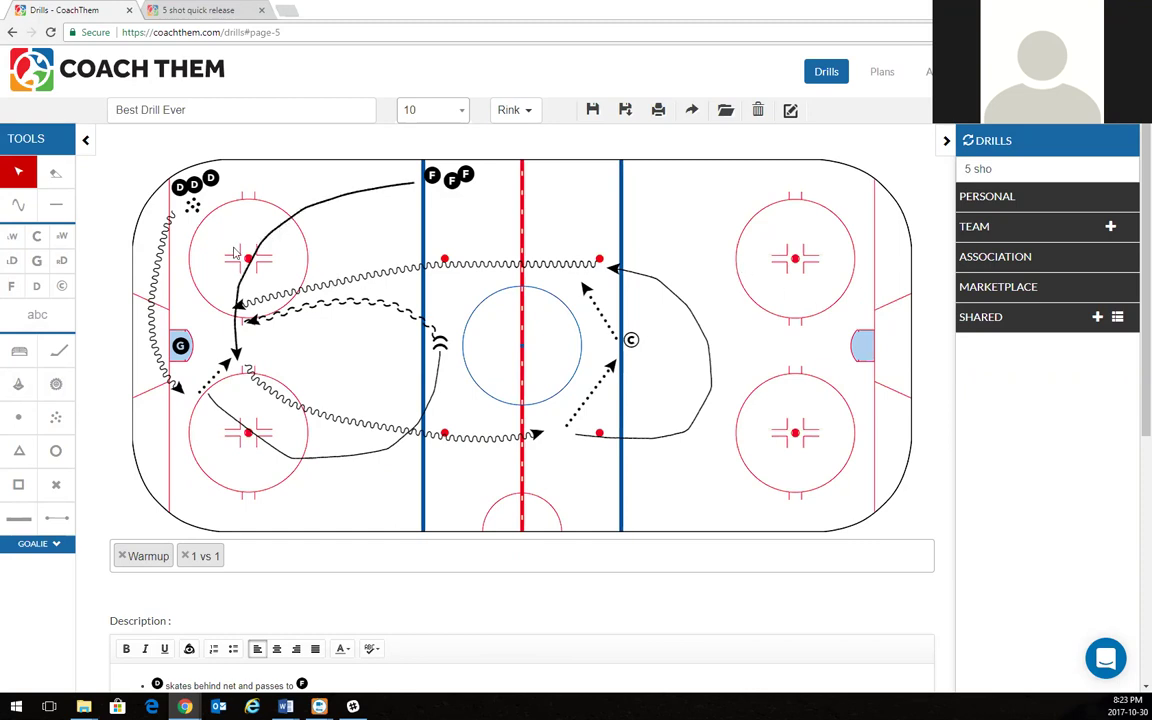
Change the arrowhead to Shot on the wavy line crossing center ice above the center circle toward the goalie's end
left_click(158, 352)
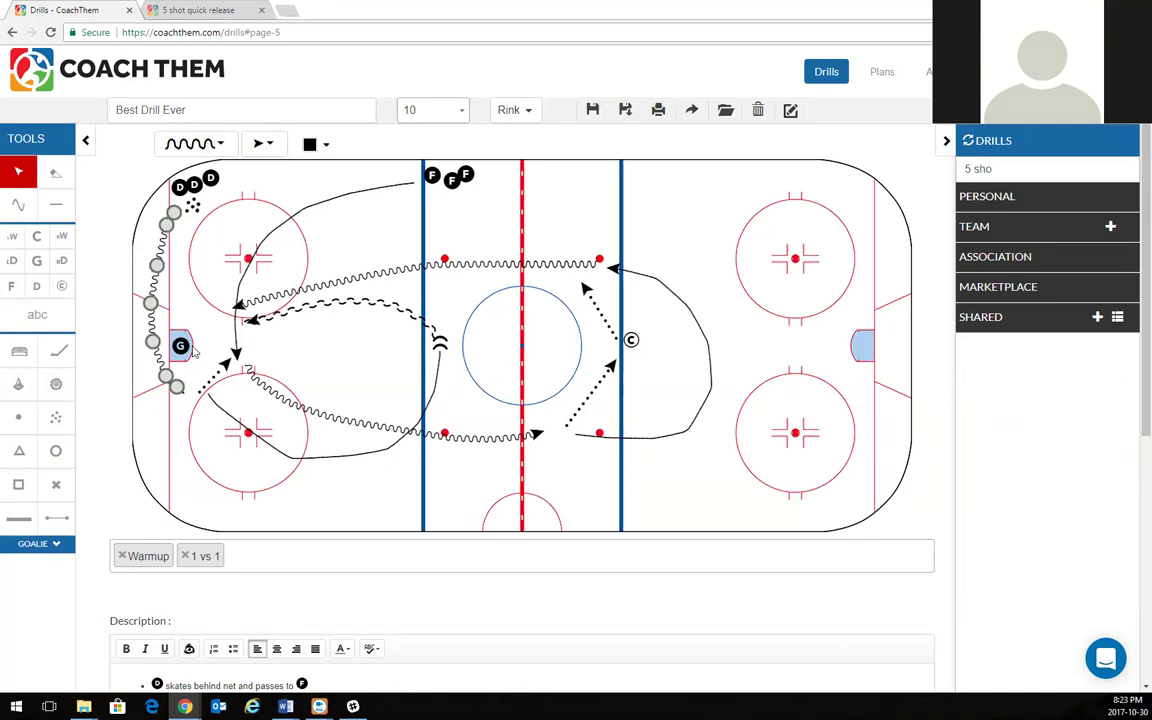
left_click(325, 288)
left_click(263, 143)
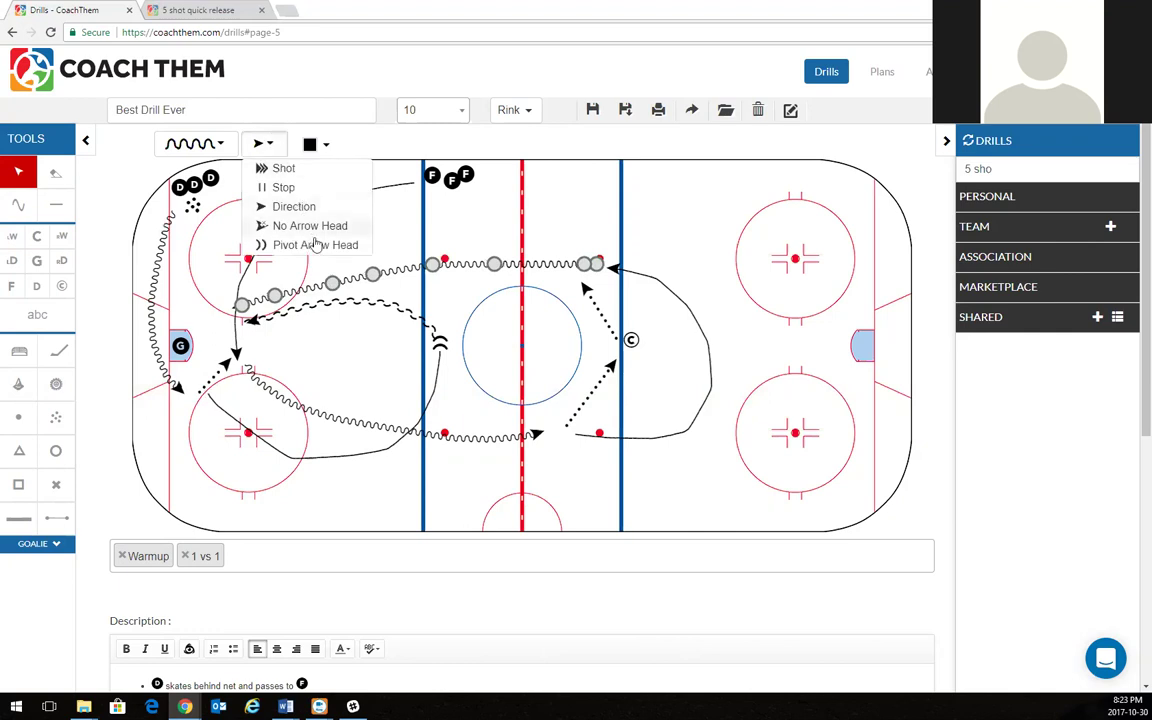
left_click(308, 170)
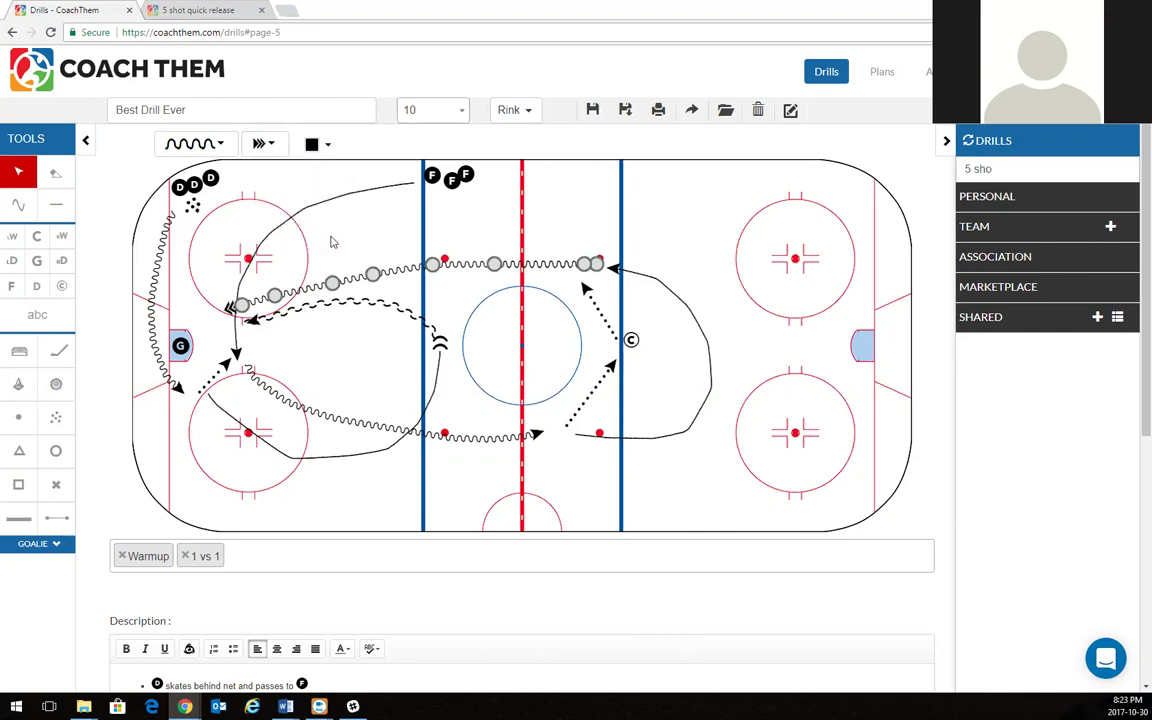
left_click(333, 242)
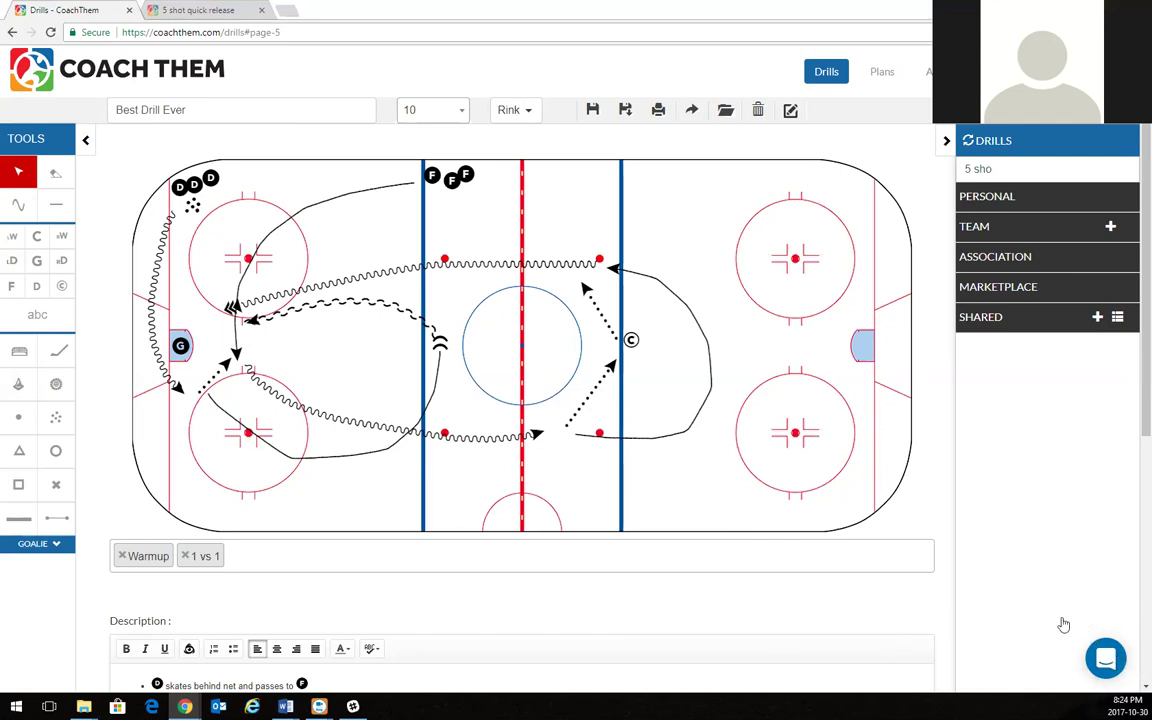
View the CoachThem support conversations and close the chat window again
left_click(1105, 662)
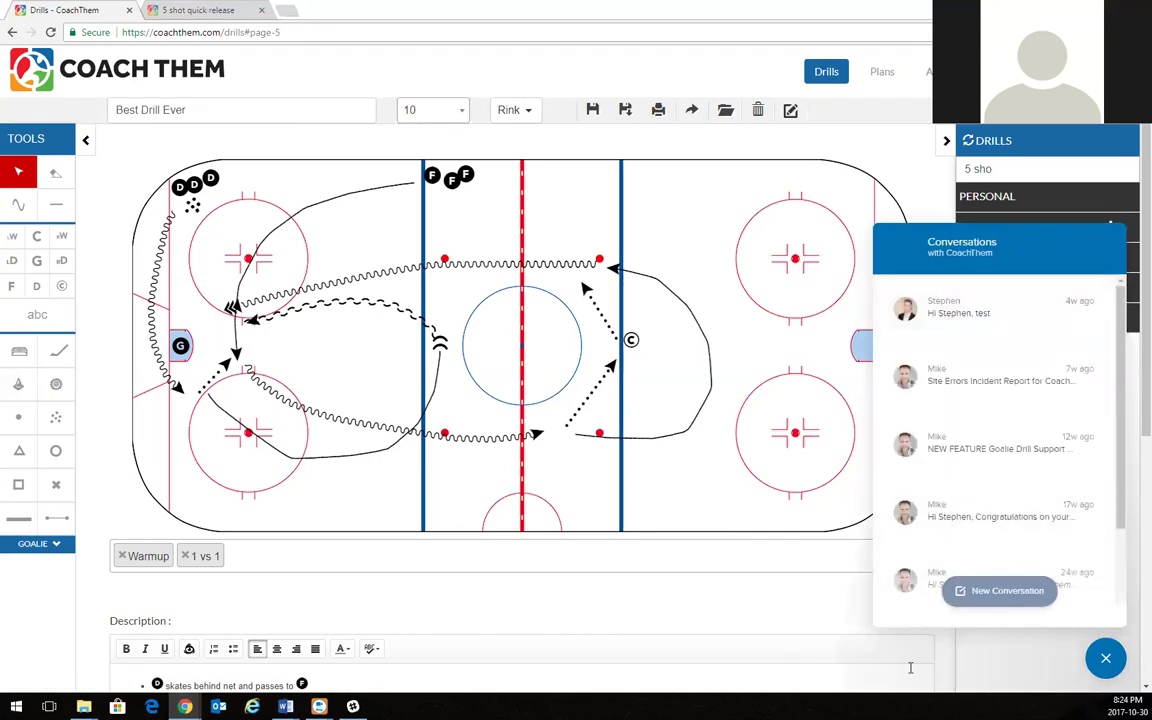
left_click(1105, 658)
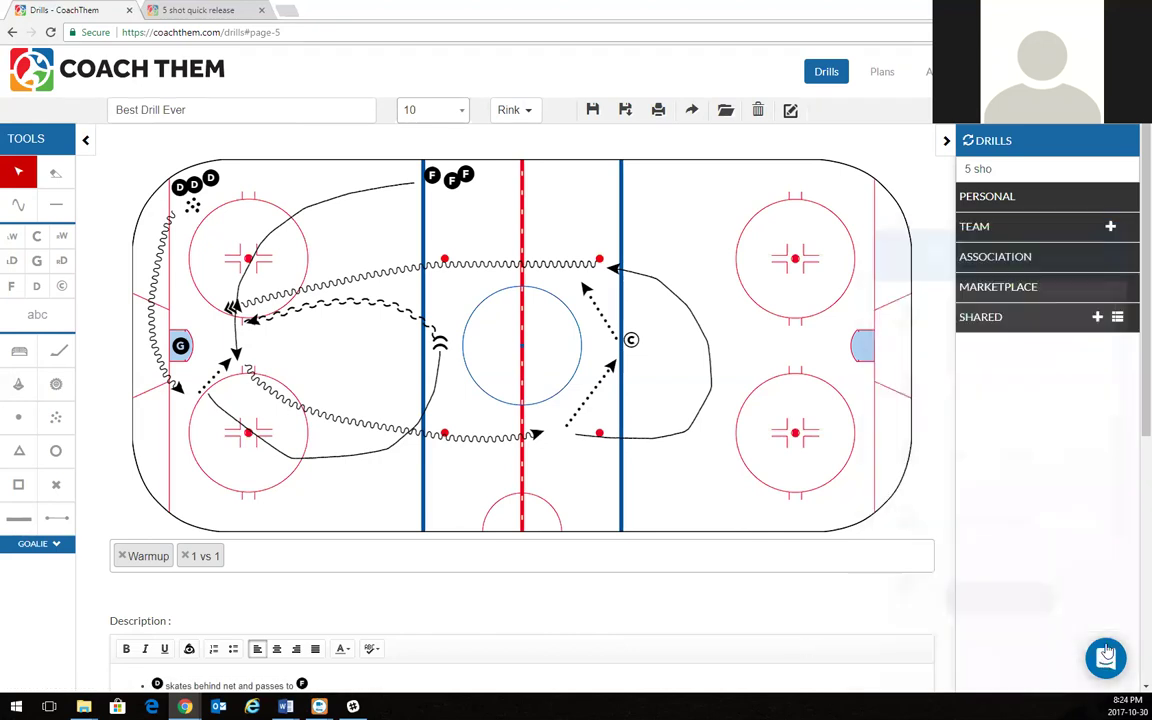